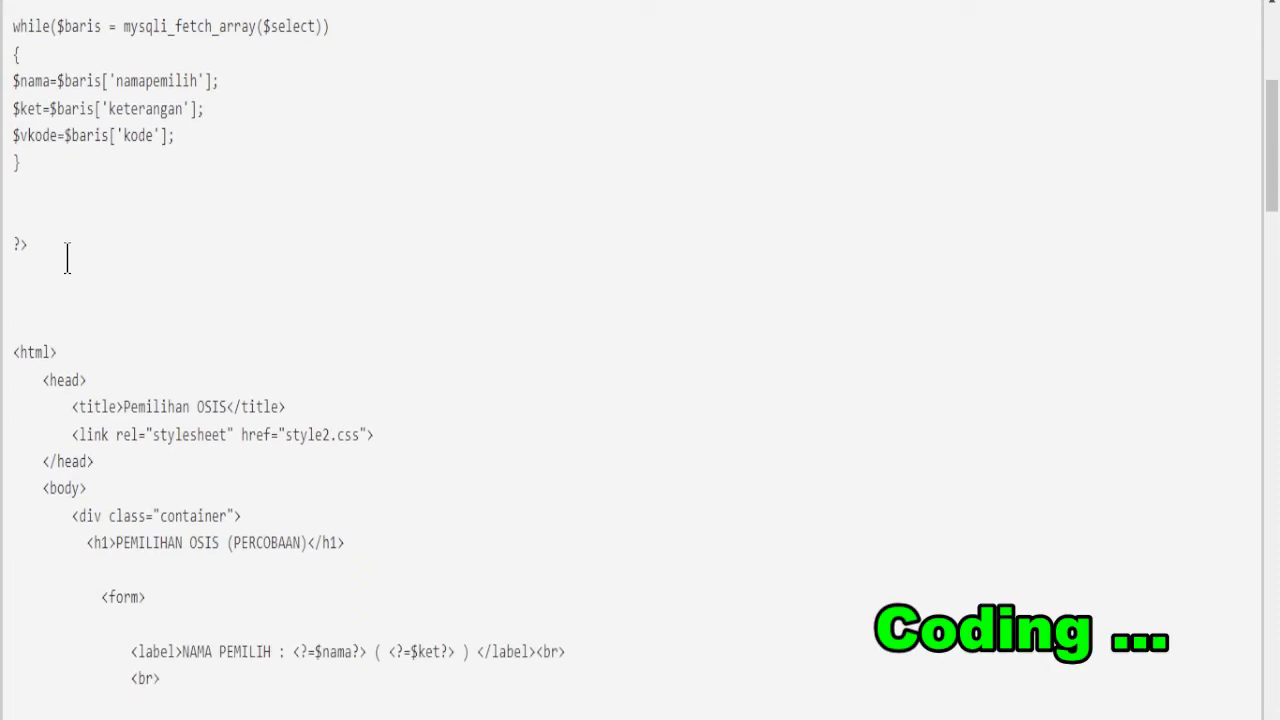
# - Scroll through the voting page code past the KAN2–KAN4 candidate links to the end
pyautogui.scroll(-1, 68, 262)
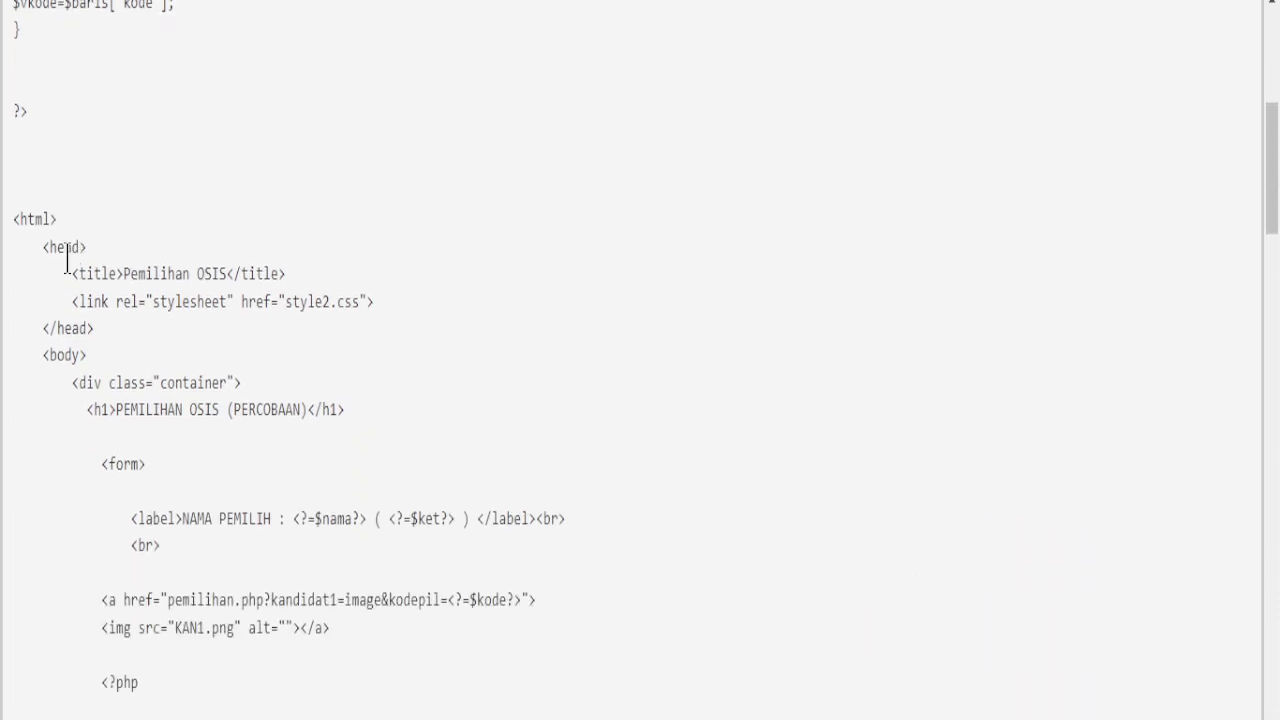
pyautogui.scroll(-1, 67, 260)
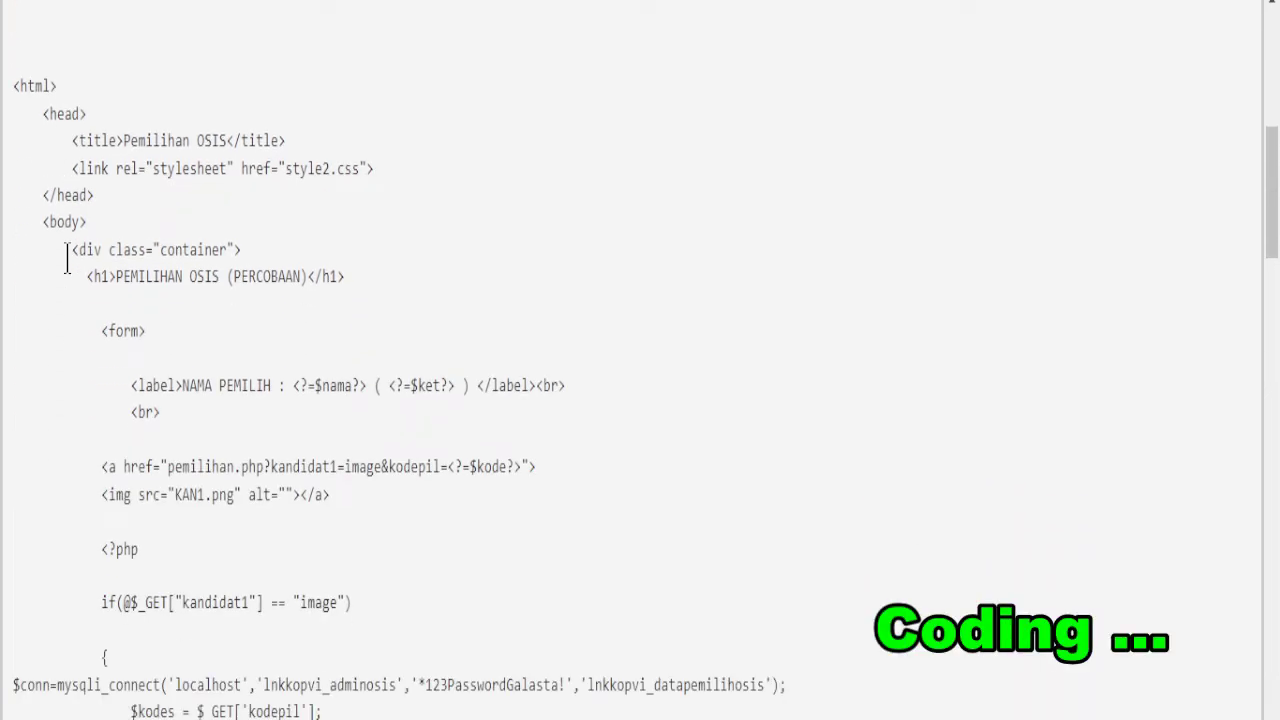
pyautogui.scroll(-1, 67, 258)
pyautogui.scroll(-1, 67, 258)
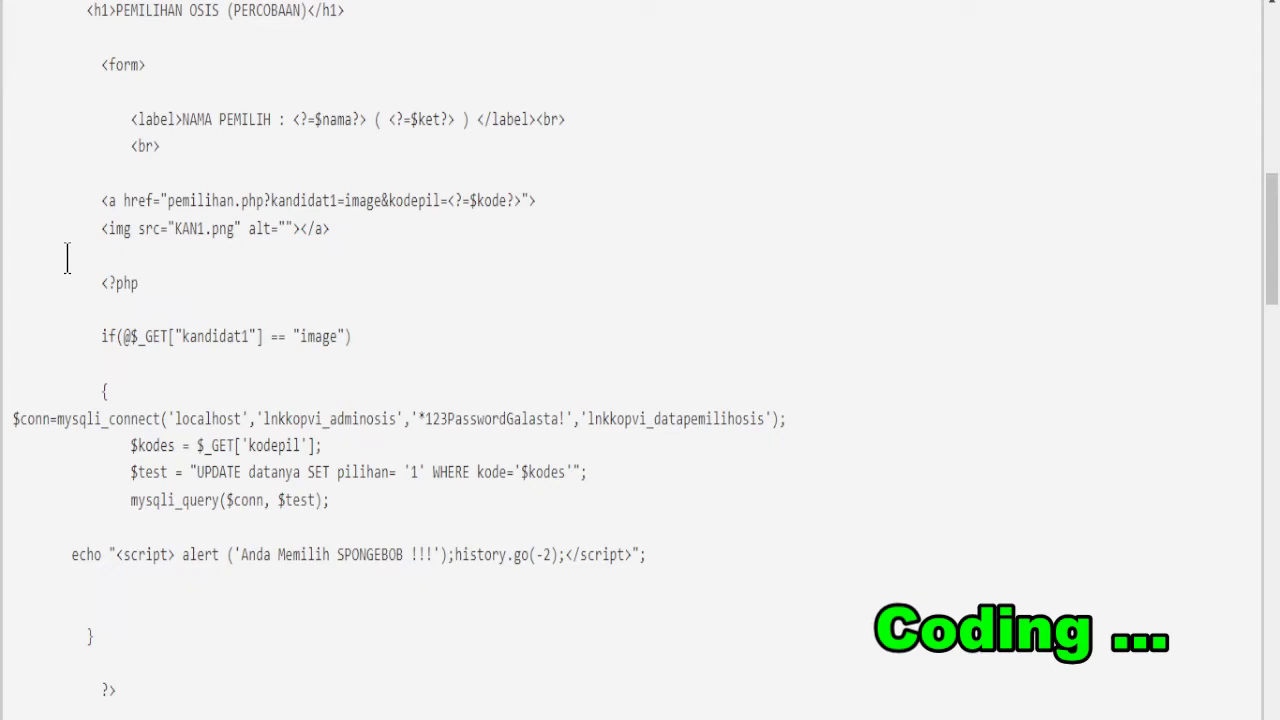
pyautogui.scroll(-1, 69, 272)
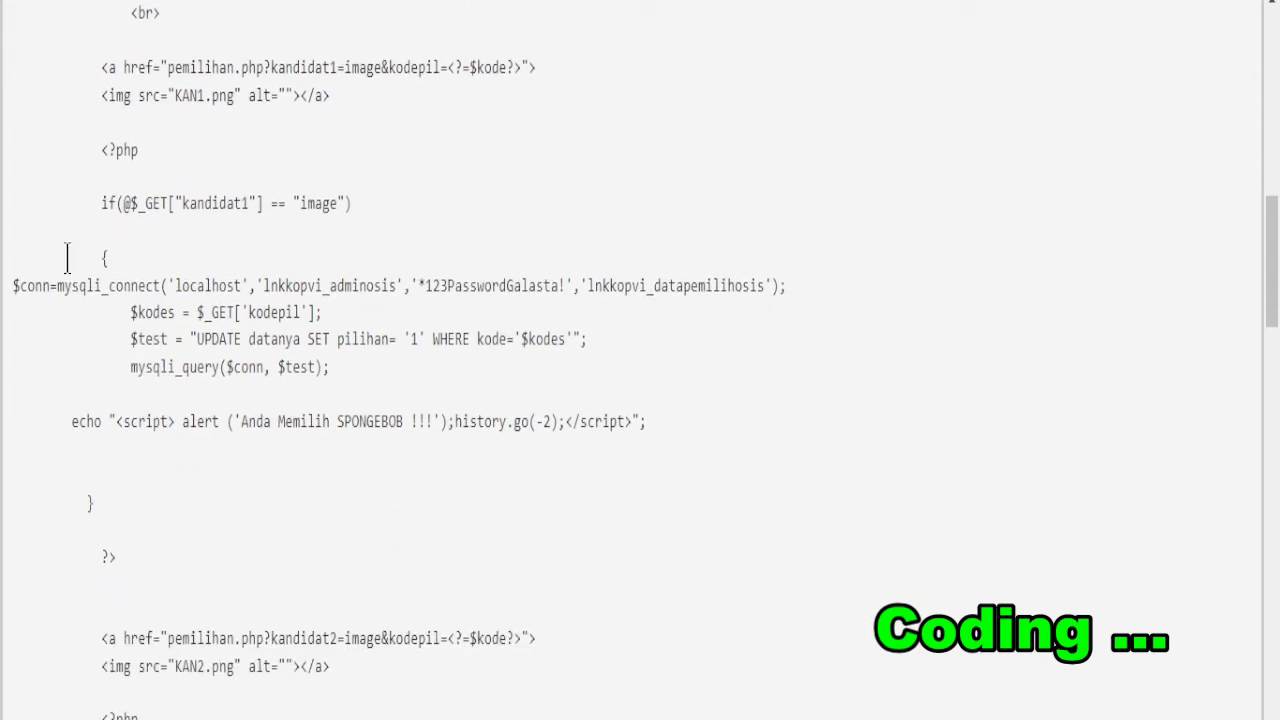
pyautogui.scroll(-1, 67, 258)
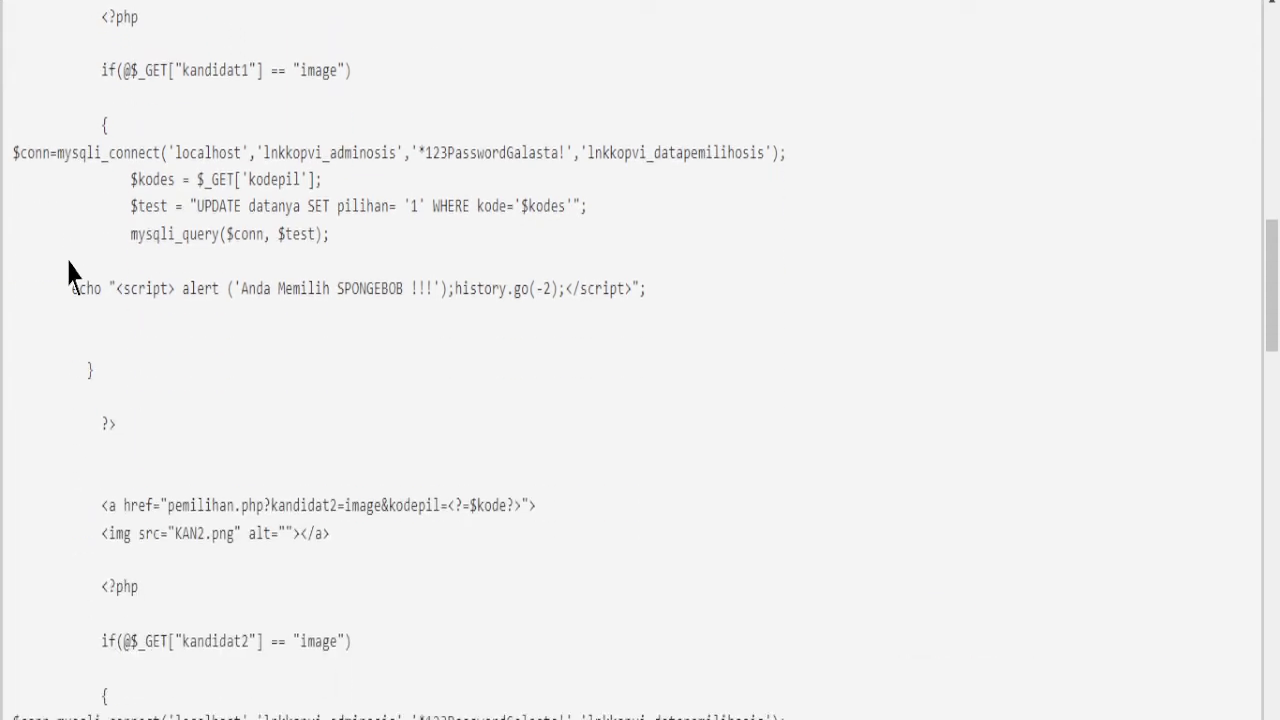
pyautogui.scroll(-1, 69, 272)
pyautogui.scroll(-1, 69, 272)
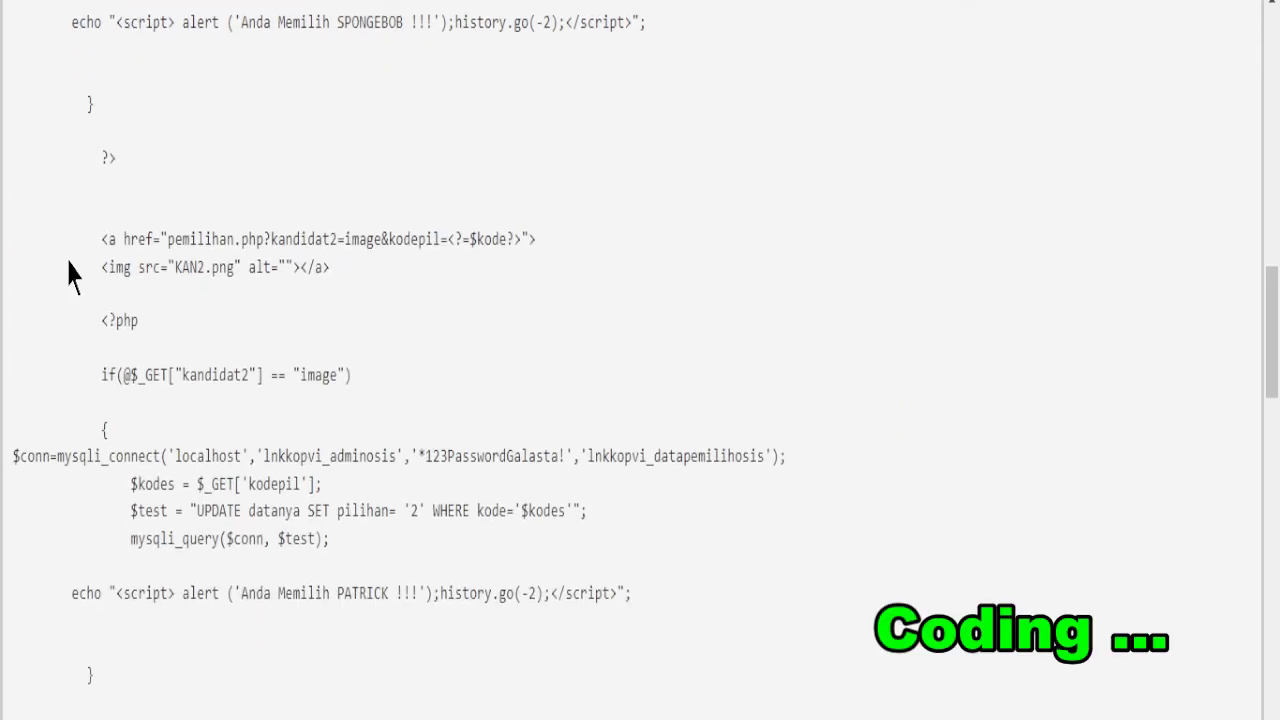
pyautogui.scroll(-1, 67, 258)
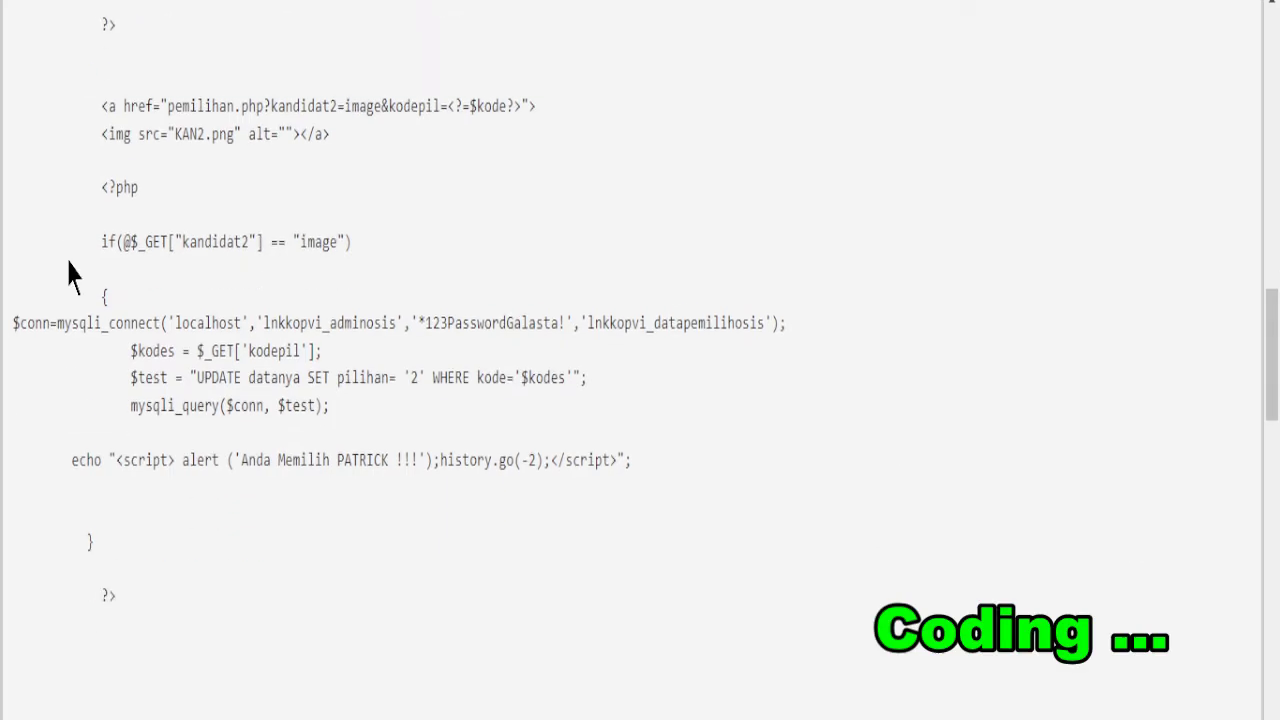
pyautogui.scroll(-1, 69, 272)
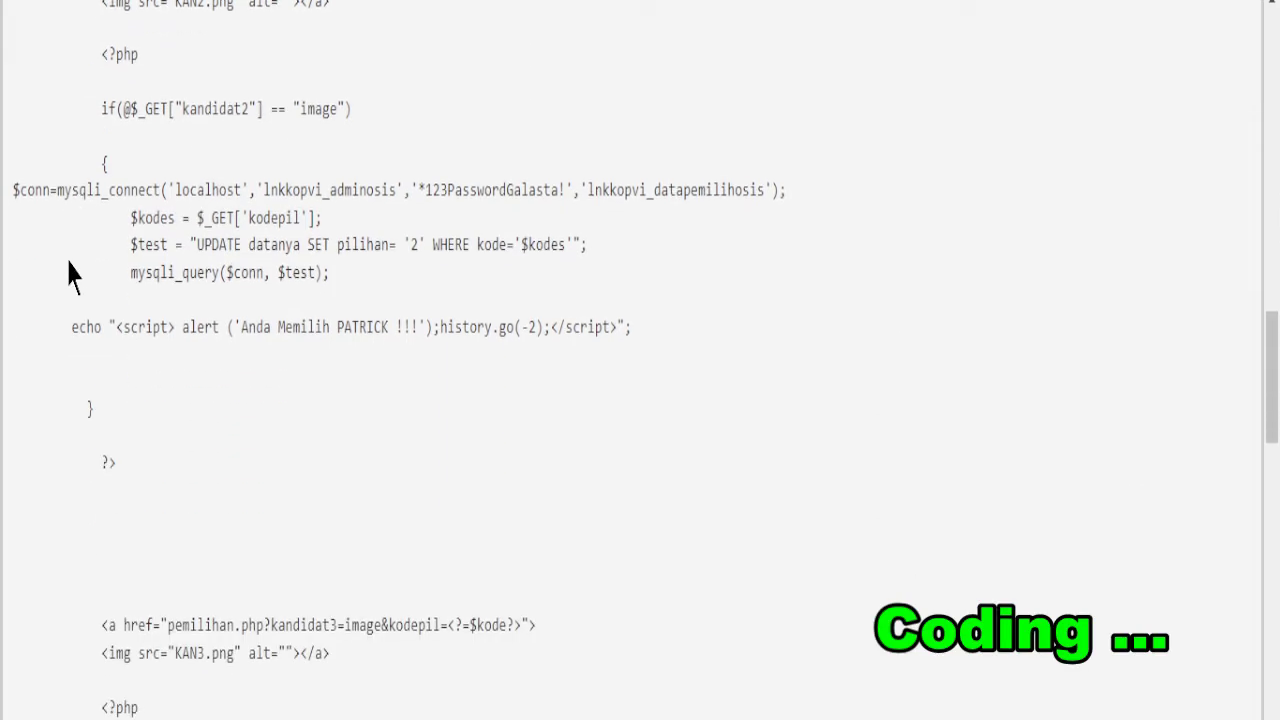
pyautogui.scroll(-1, 69, 272)
pyautogui.scroll(-1, 69, 272)
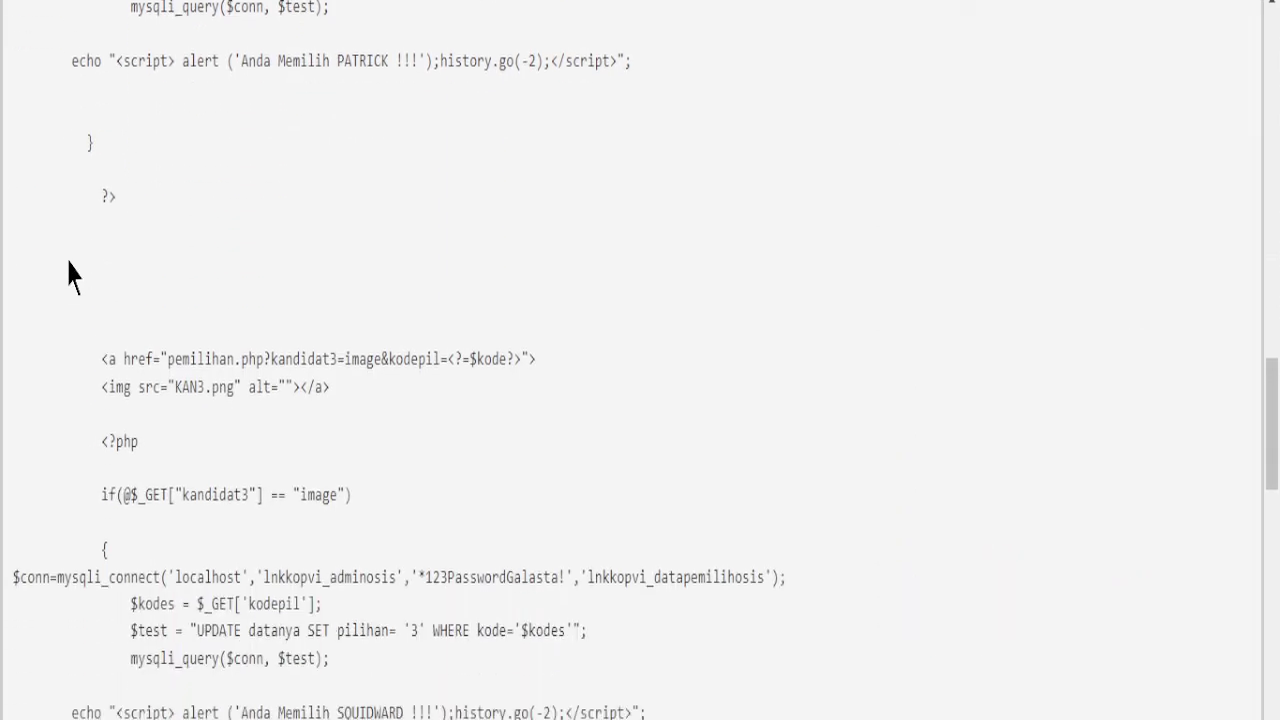
pyautogui.scroll(-1, 69, 270)
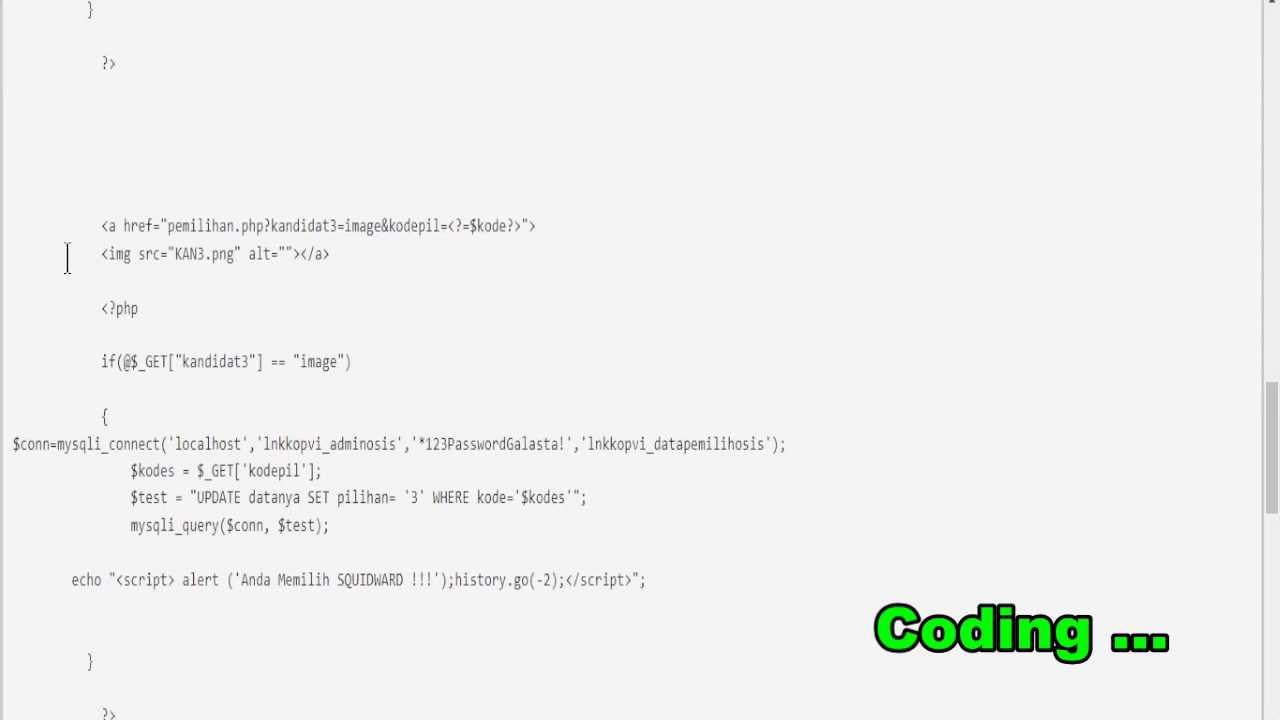
pyautogui.scroll(-1, 67, 258)
pyautogui.scroll(-1, 69, 272)
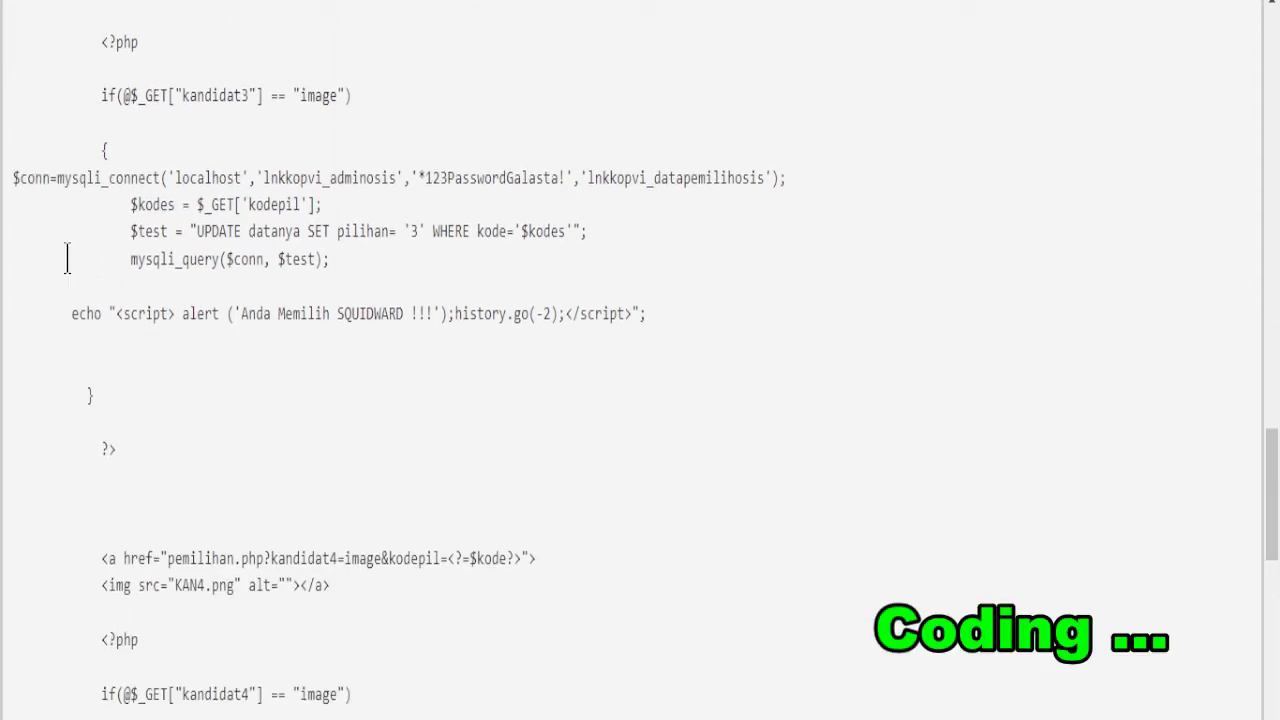
pyautogui.scroll(-1, 67, 258)
pyautogui.scroll(-1, 69, 272)
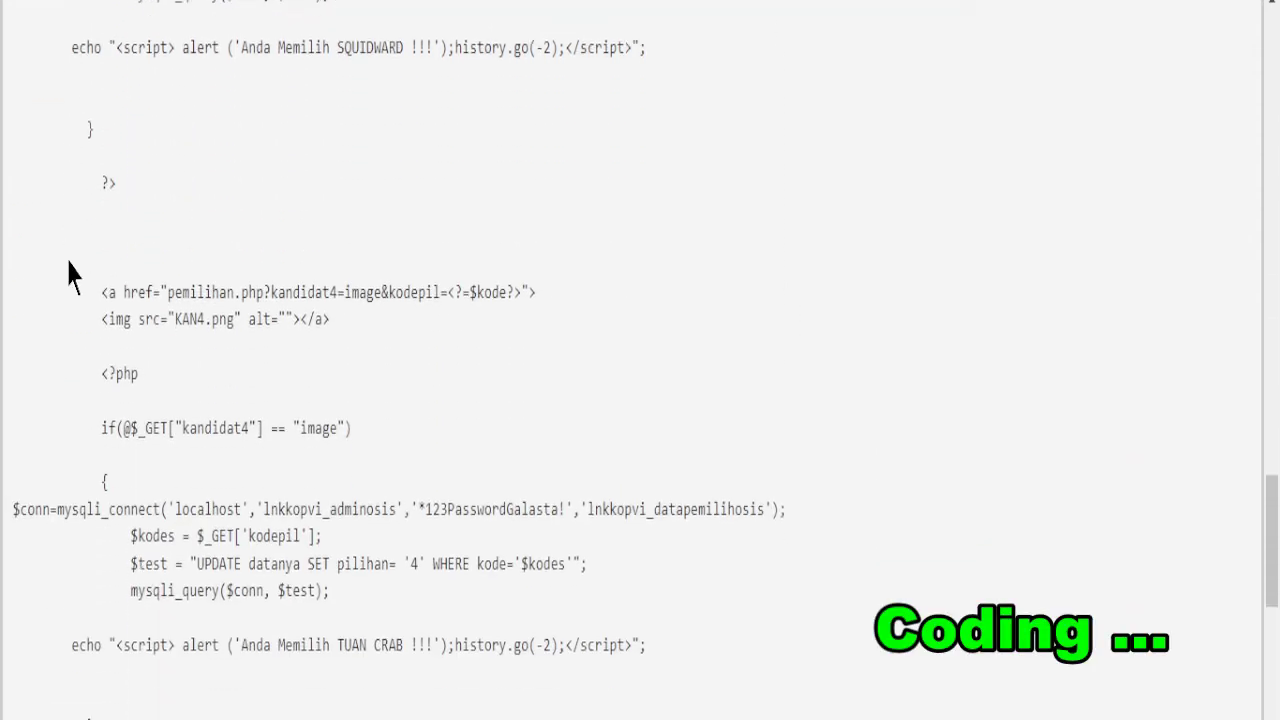
pyautogui.scroll(-1, 69, 272)
pyautogui.scroll(-1, 69, 272)
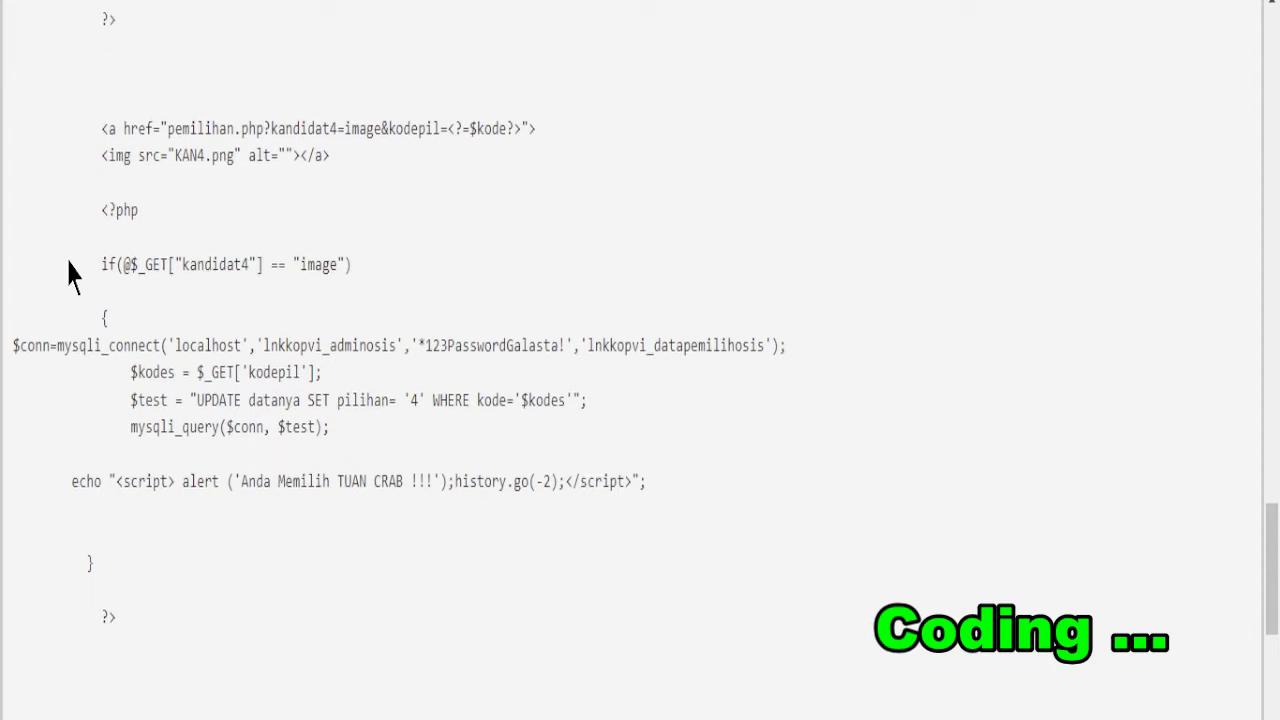
pyautogui.scroll(-1, 69, 272)
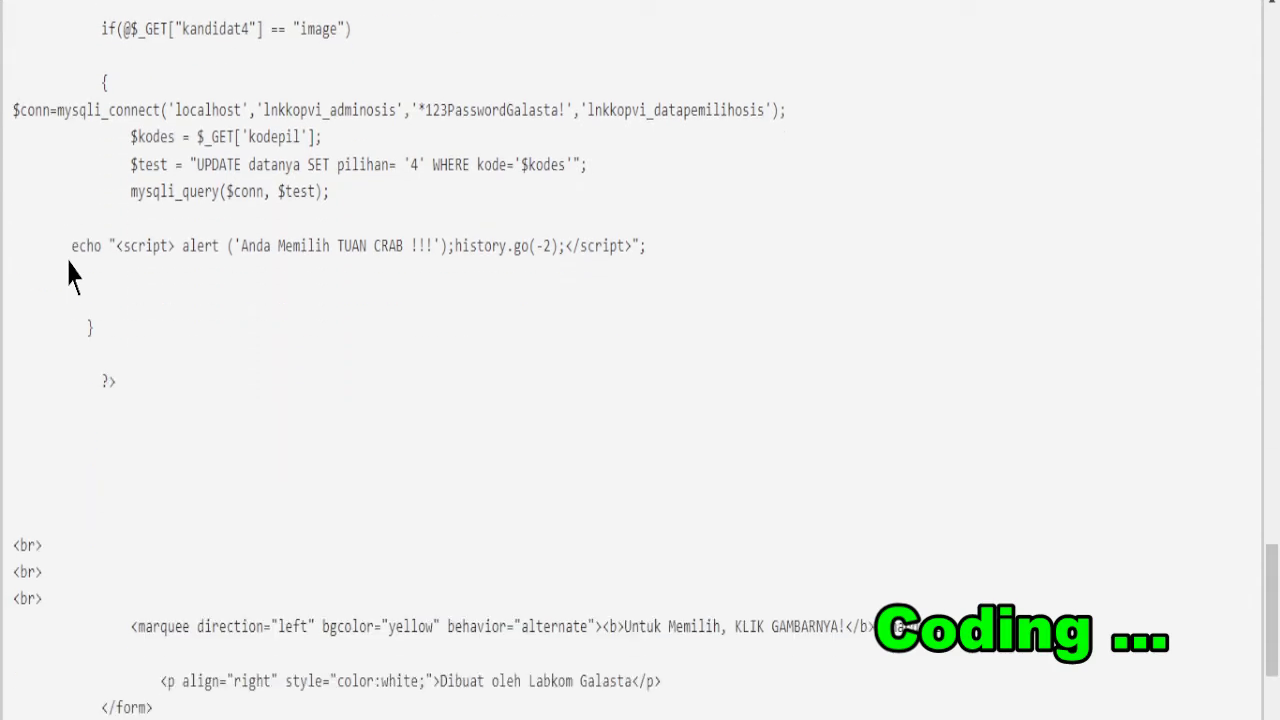
pyautogui.scroll(-1, 69, 272)
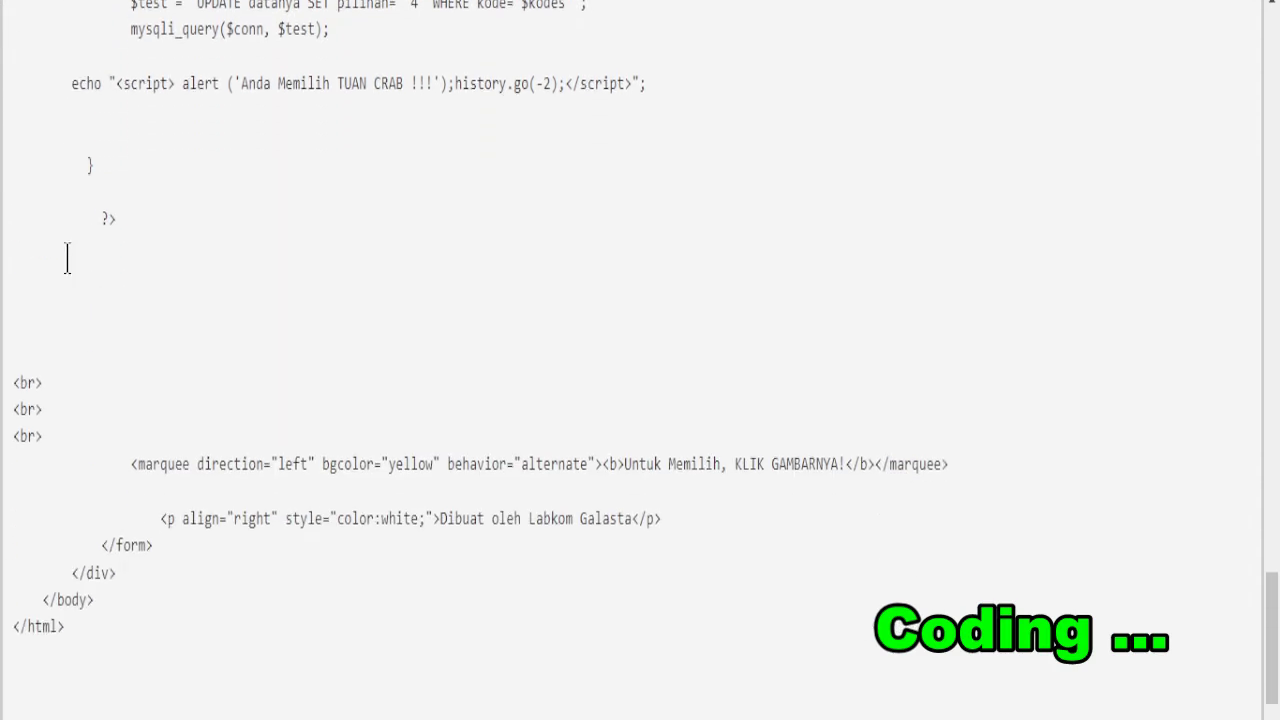
pyautogui.scroll(-1, 67, 258)
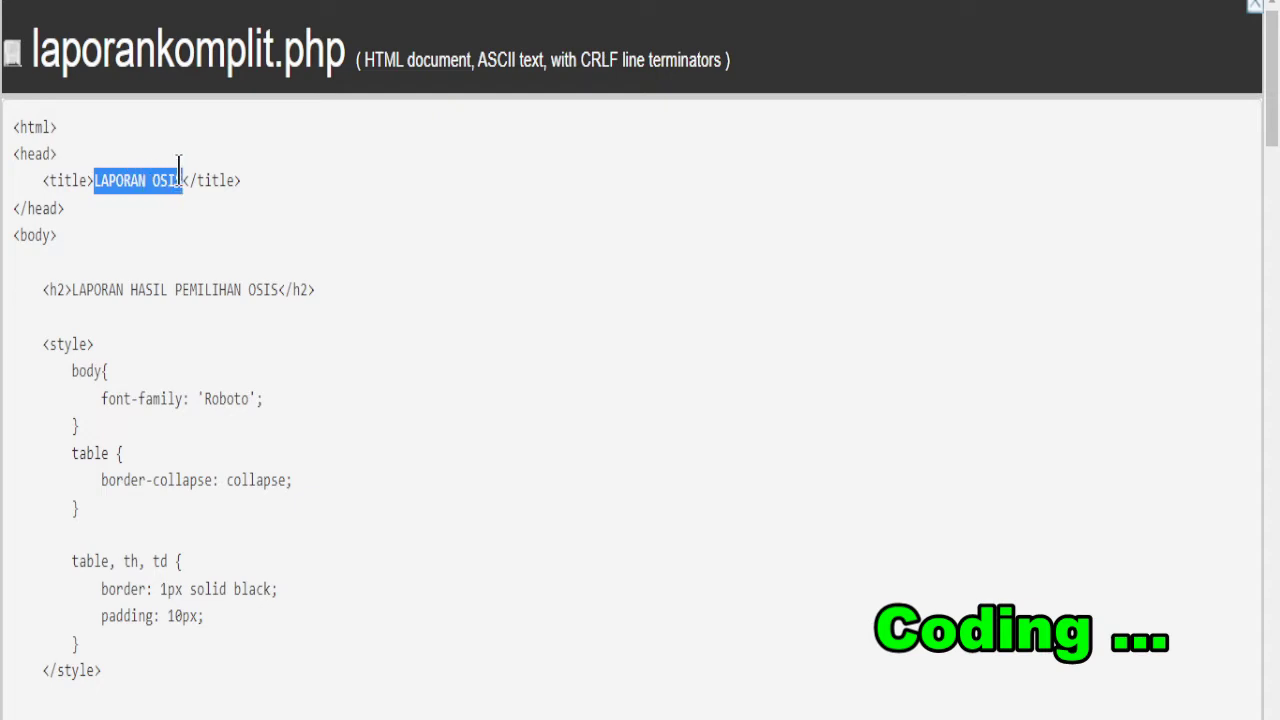
pyautogui.click(260, 350)
pyautogui.scroll(-1, 257, 340)
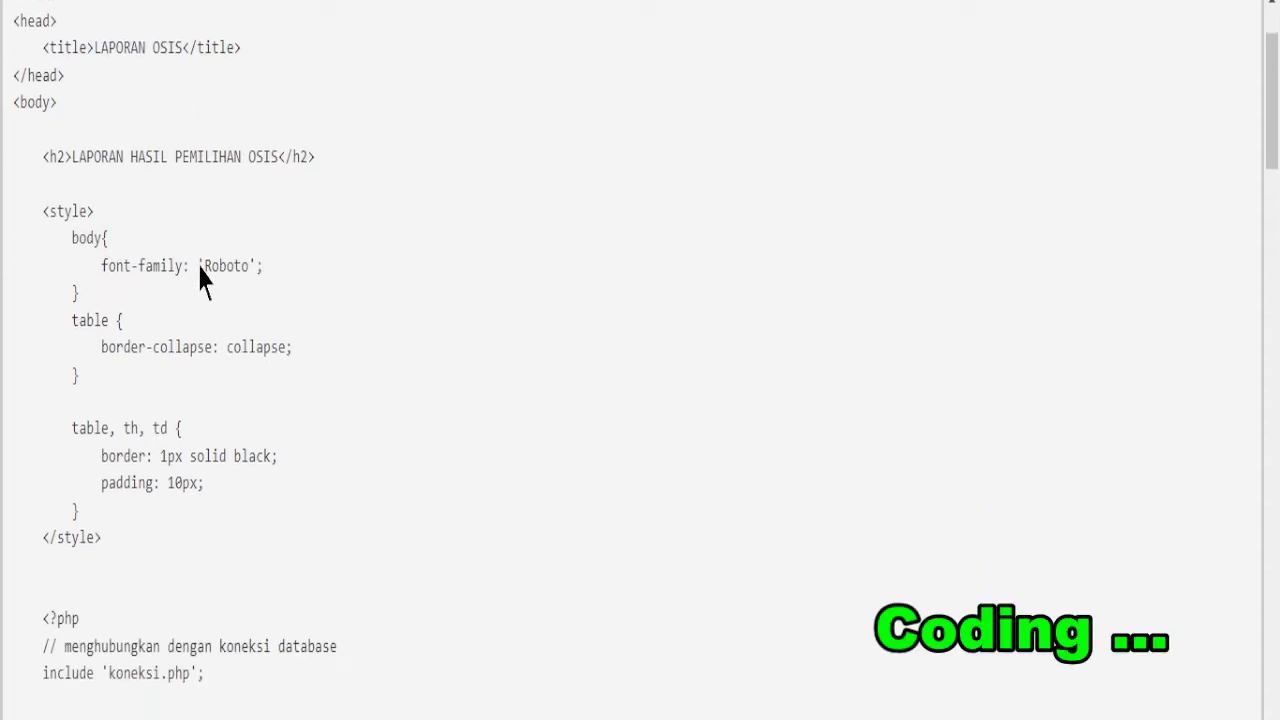
pyautogui.moveTo(74, 150); pyautogui.dragTo(221, 160)
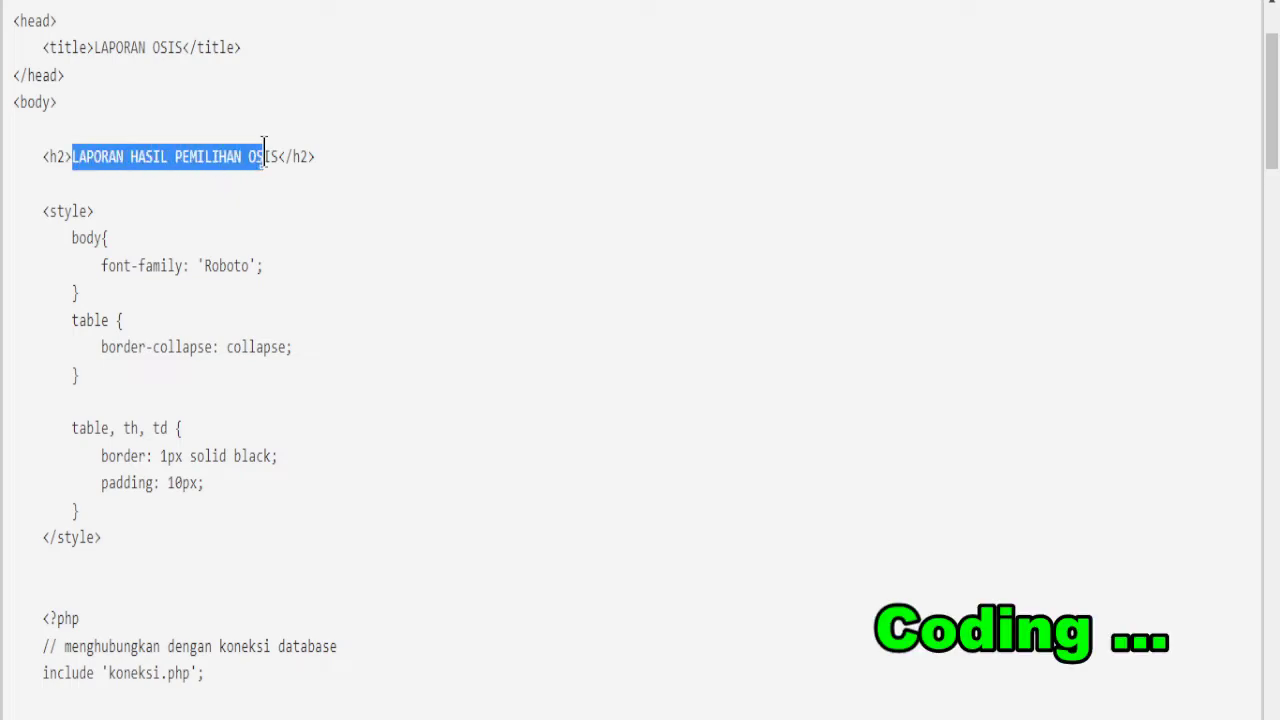
pyautogui.click(283, 225)
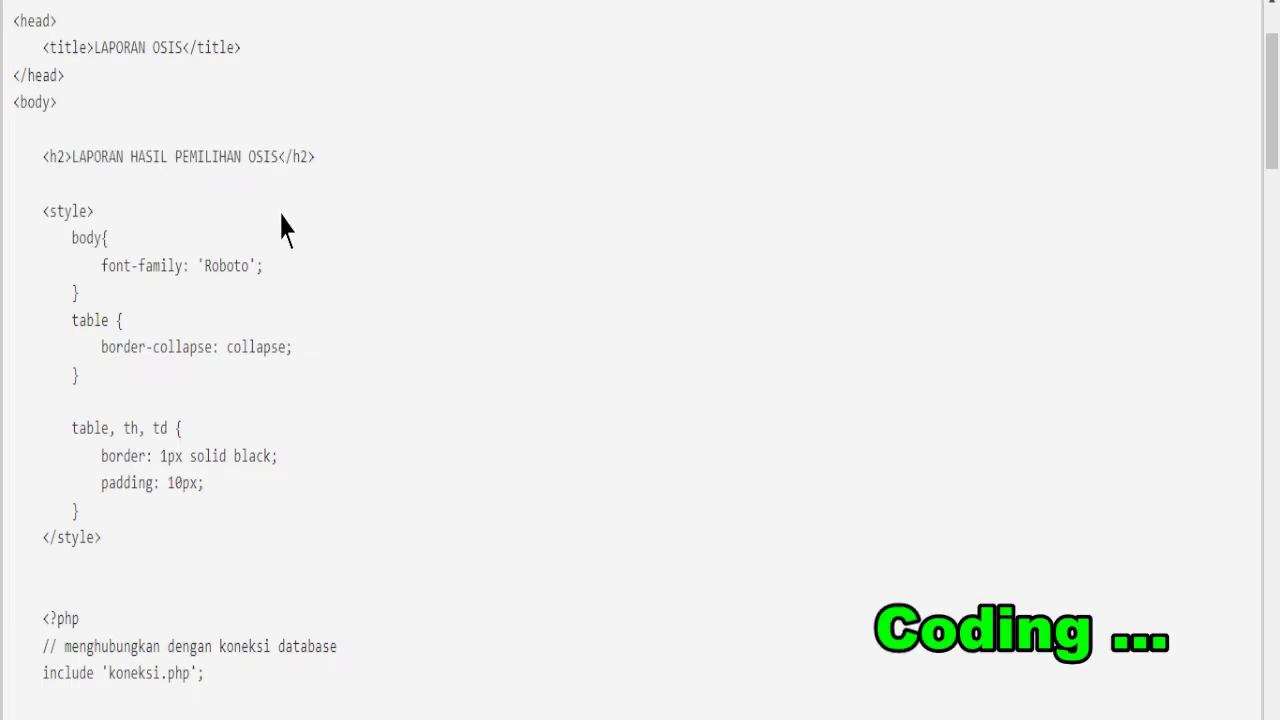
pyautogui.scroll(-2, 283, 226)
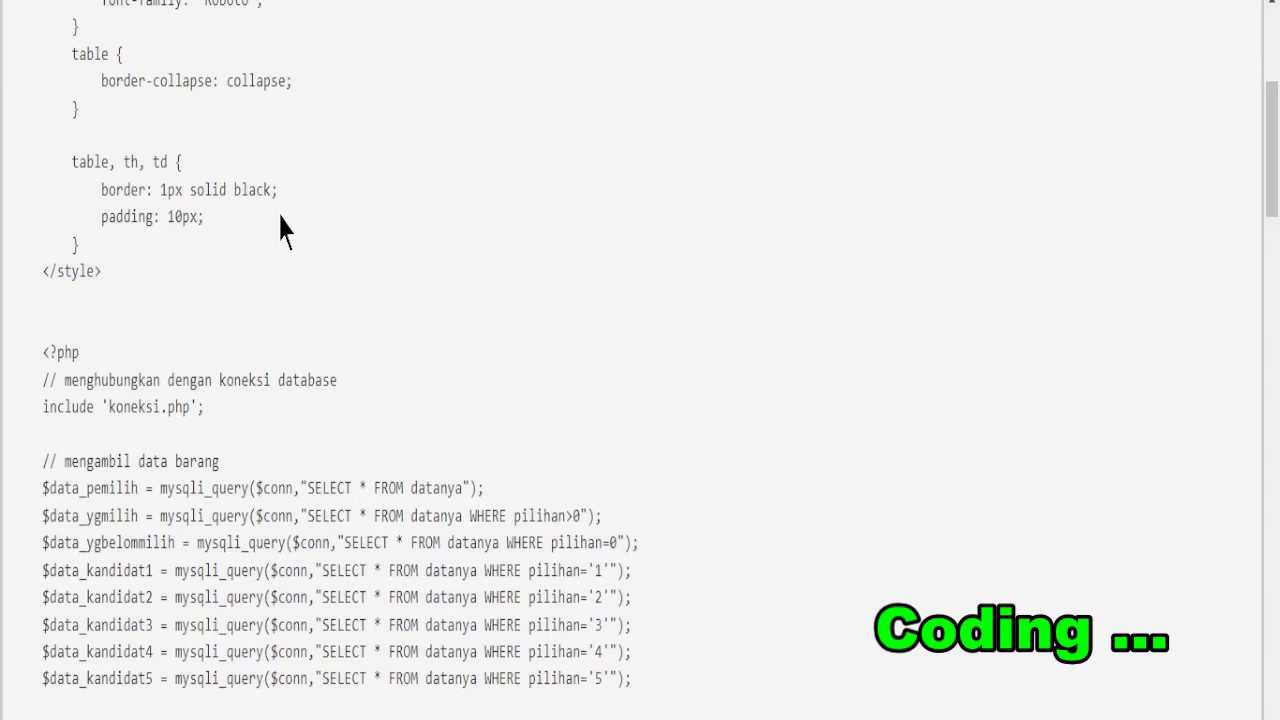
pyautogui.scroll(-3, 362, 372)
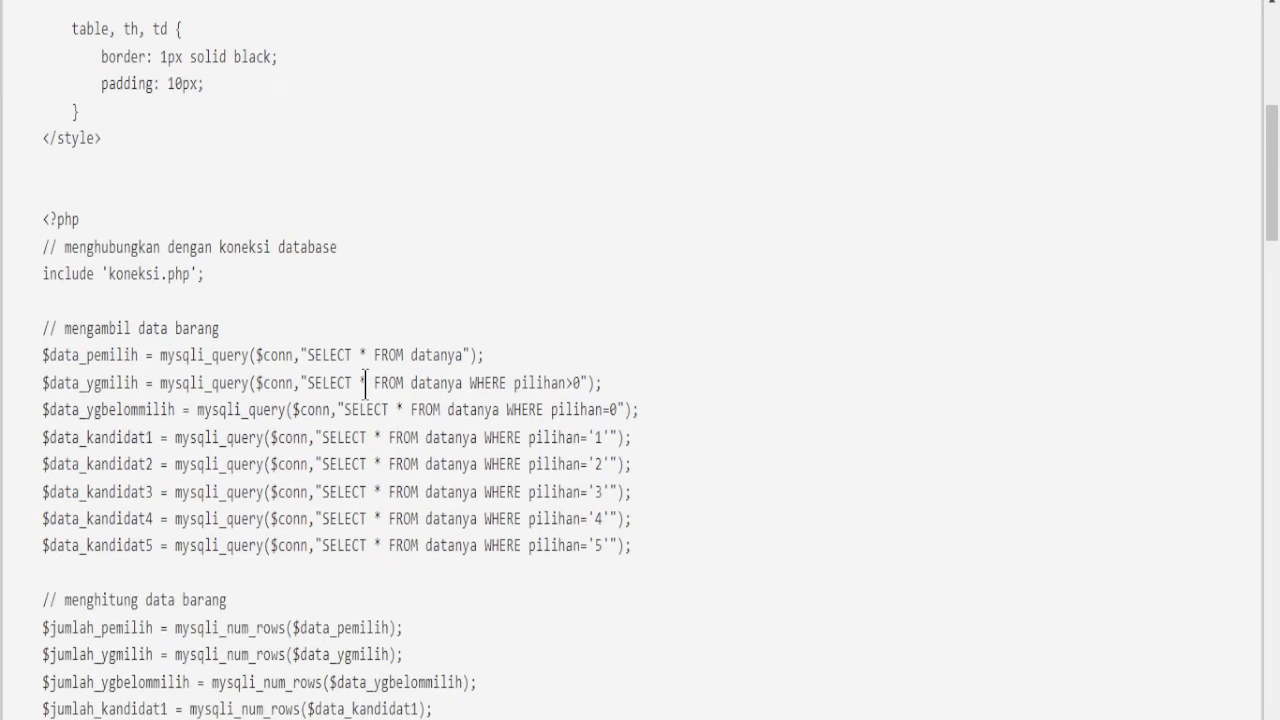
pyautogui.scroll(-3, 363, 385)
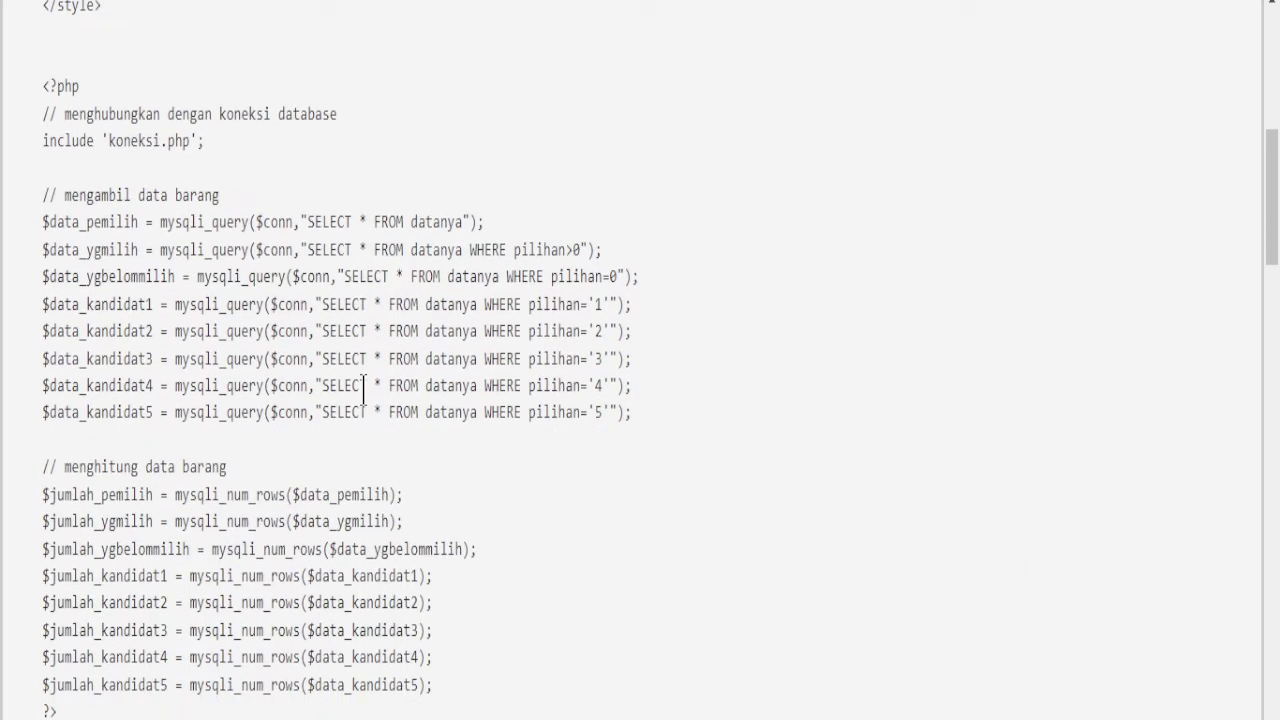
pyautogui.scroll(-3, 363, 390)
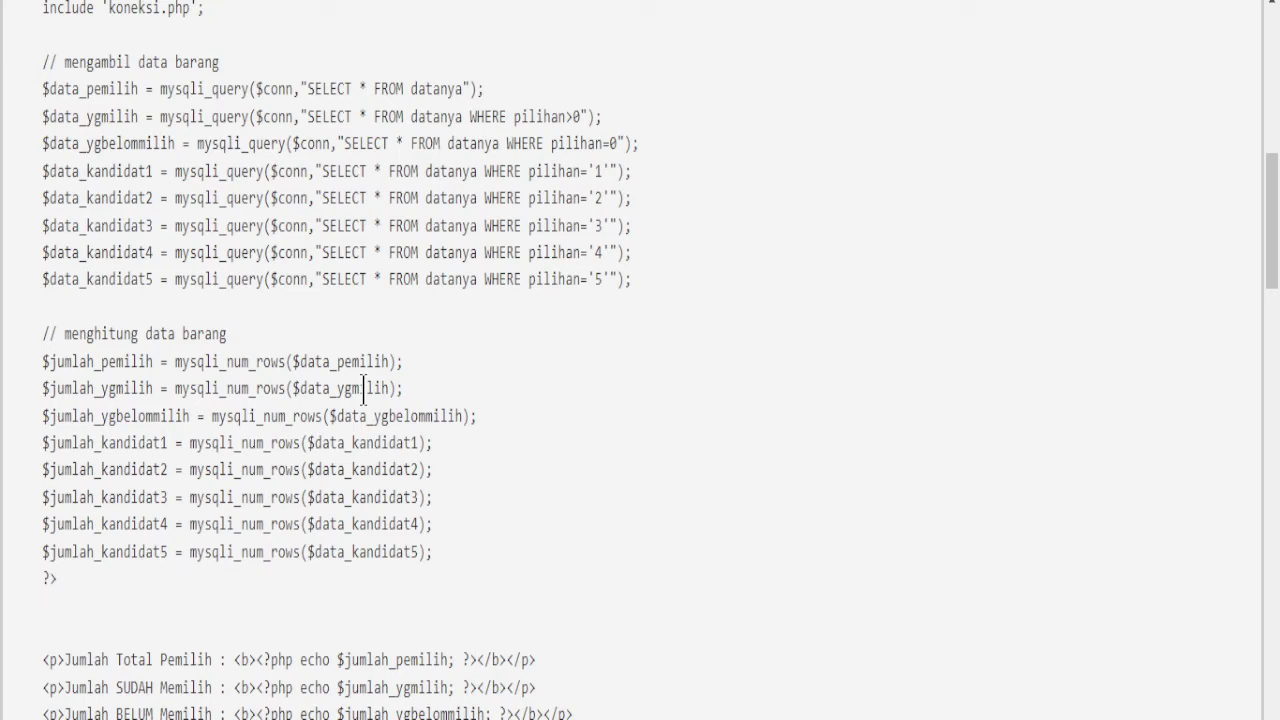
pyautogui.scroll(-3, 363, 389)
pyautogui.scroll(-3, 363, 390)
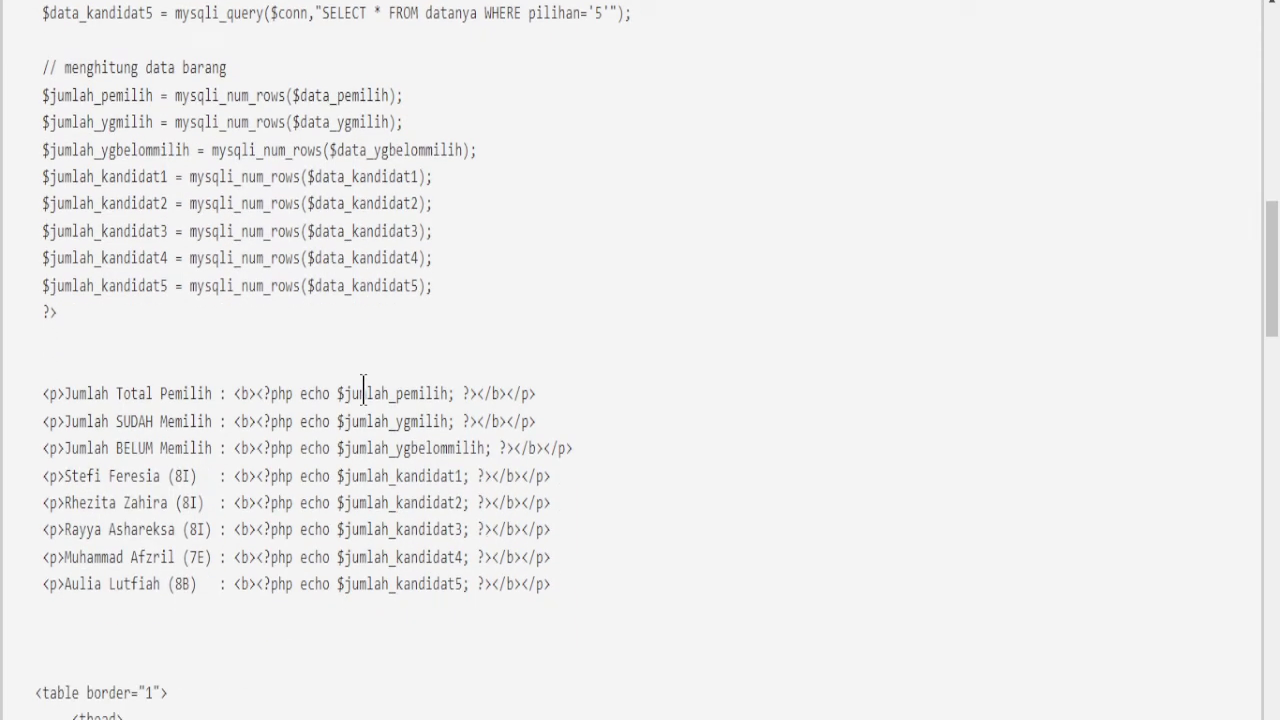
pyautogui.scroll(-3, 363, 390)
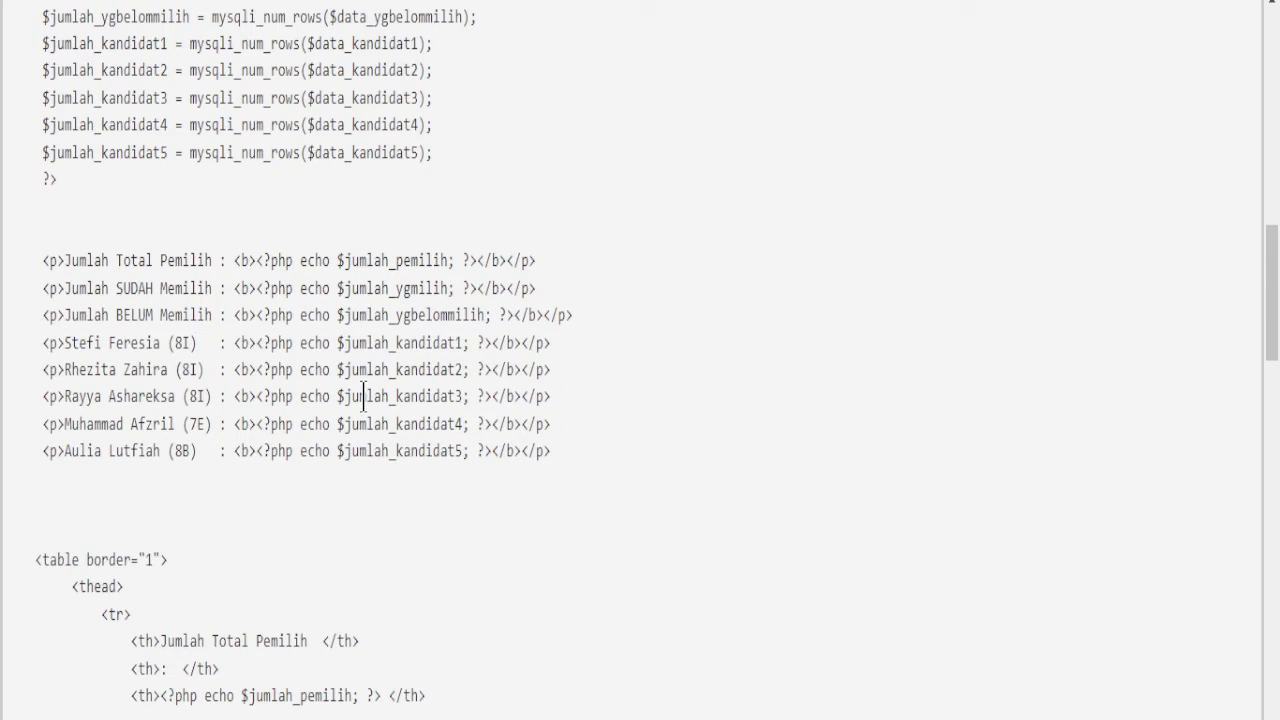
pyautogui.scroll(-3, 363, 396)
pyautogui.scroll(-3, 365, 415)
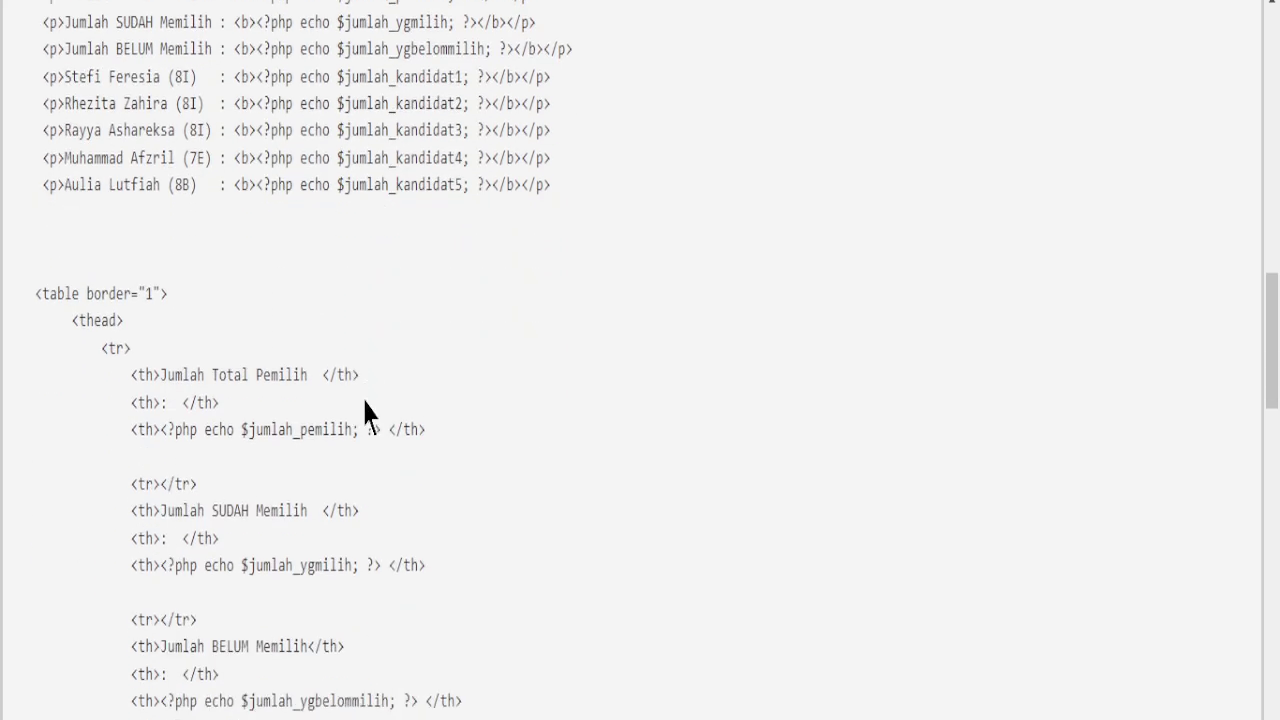
pyautogui.scroll(-3, 370, 420)
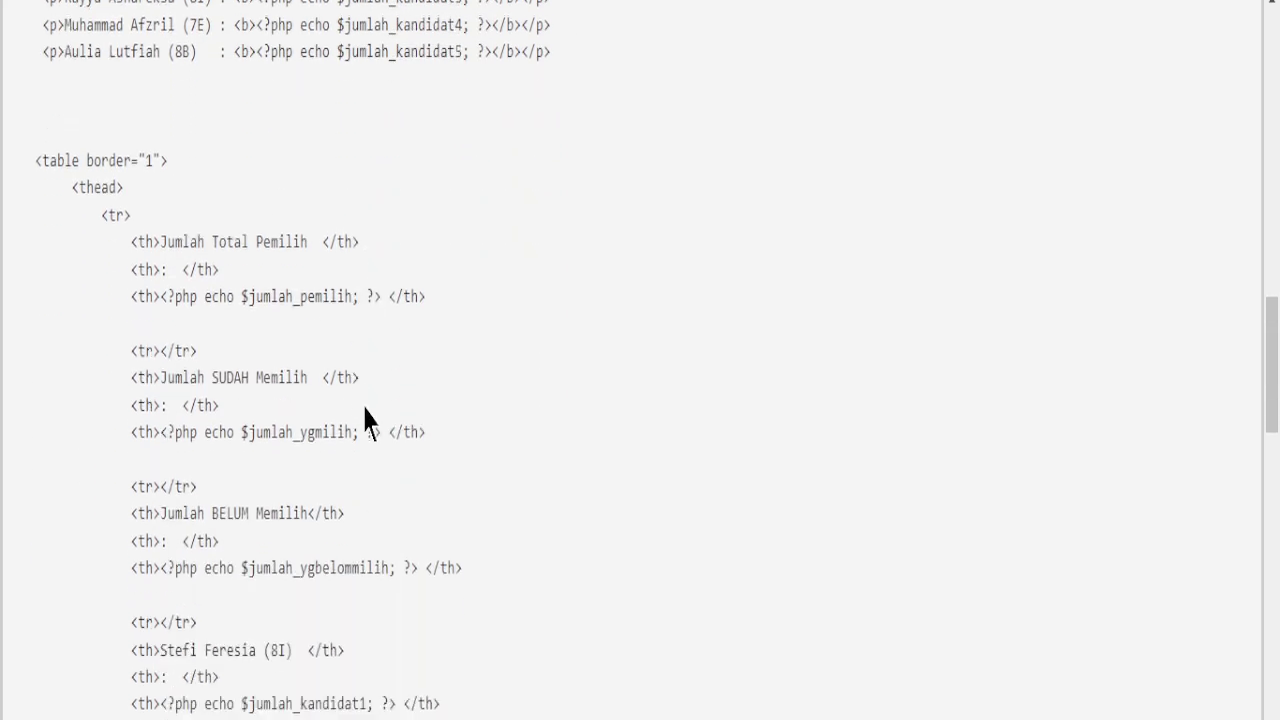
pyautogui.scroll(-3, 370, 420)
pyautogui.scroll(-9, 365, 420)
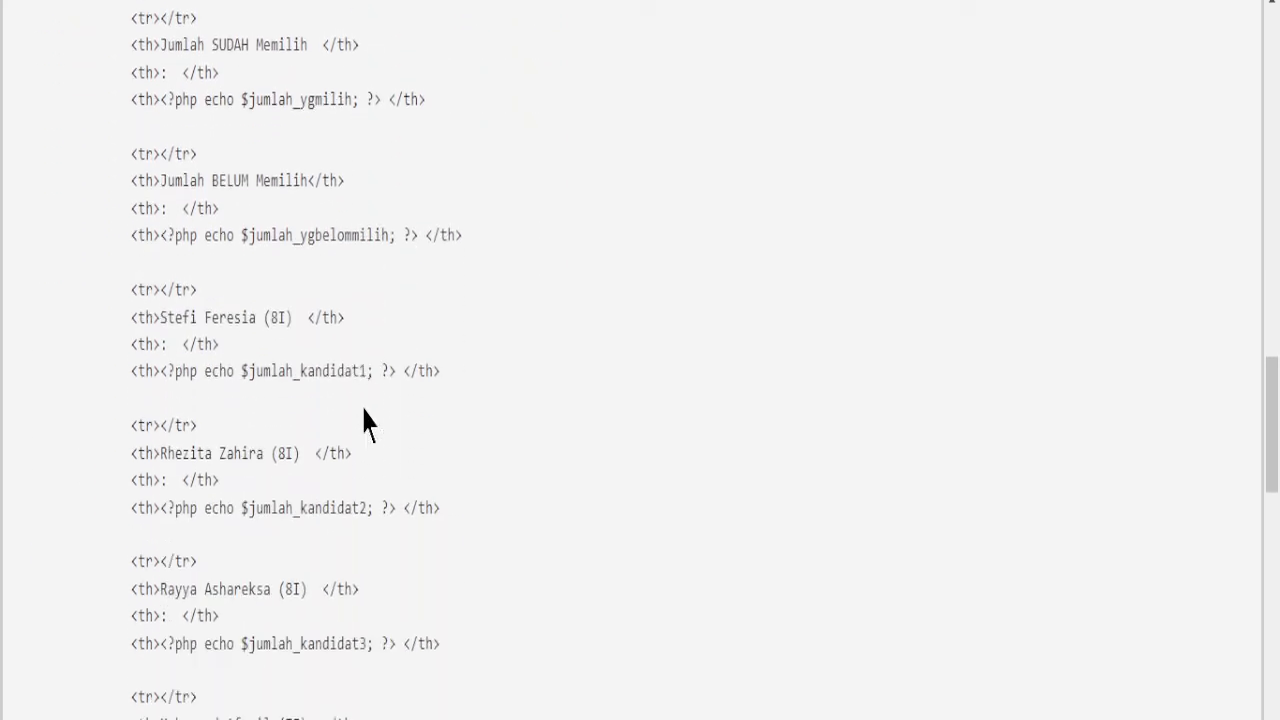
pyautogui.scroll(-15, 365, 420)
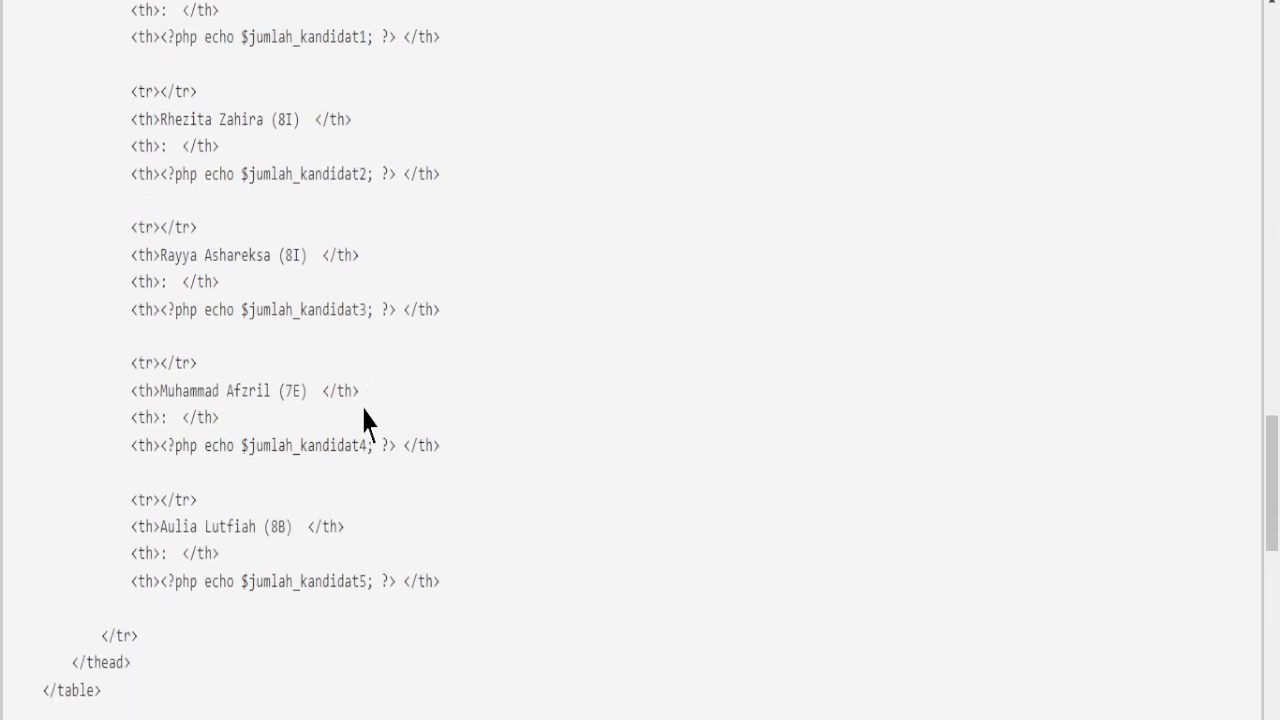
pyautogui.scroll(-9, 365, 420)
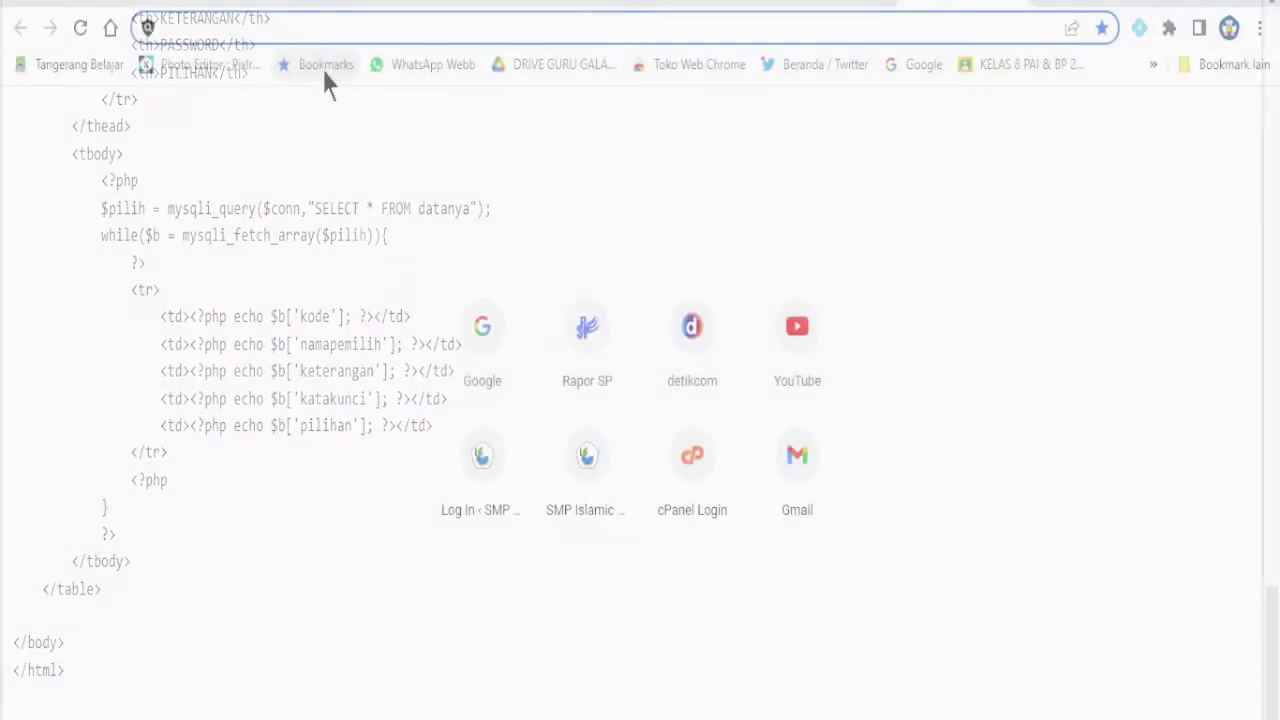
# - Load smpn13tangerang.sch.id/osiscoba in Chrome to reach the DATA PEMILIH login page
pyautogui.write('n13')
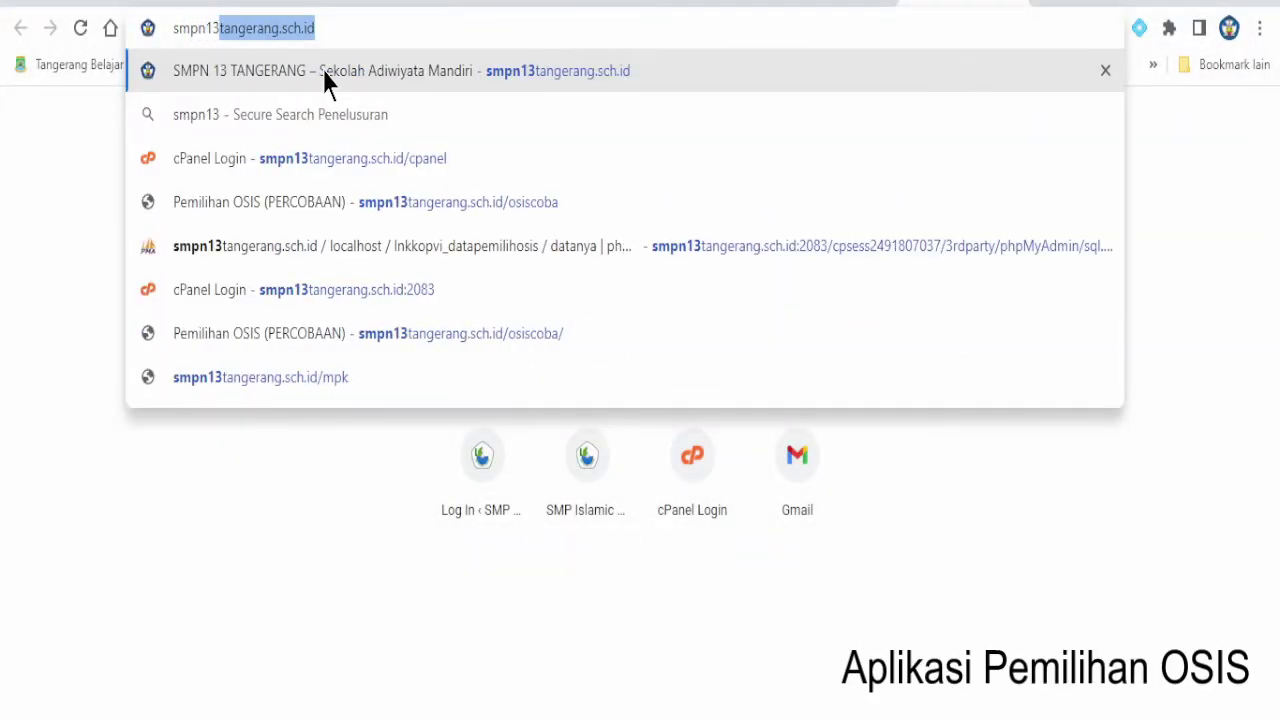
pyautogui.press('Right')
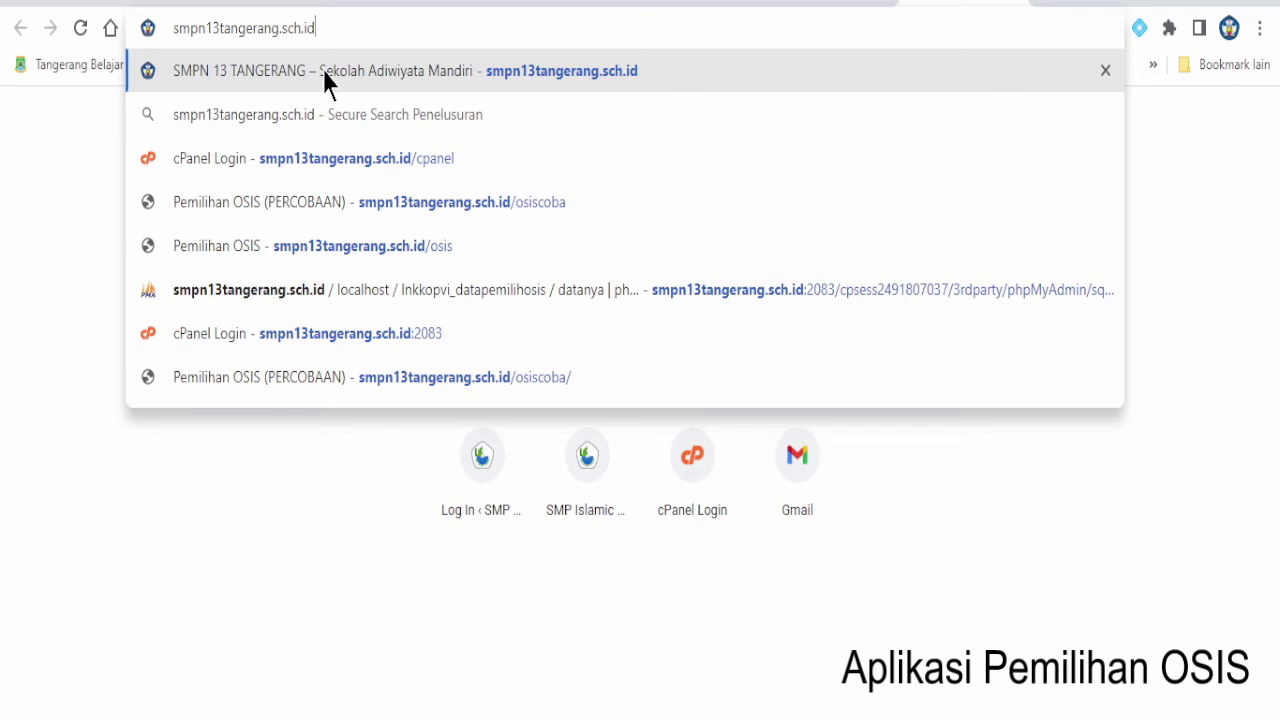
pyautogui.write('/osiscp')
pyautogui.press('BackSpace')
pyautogui.write('oba')
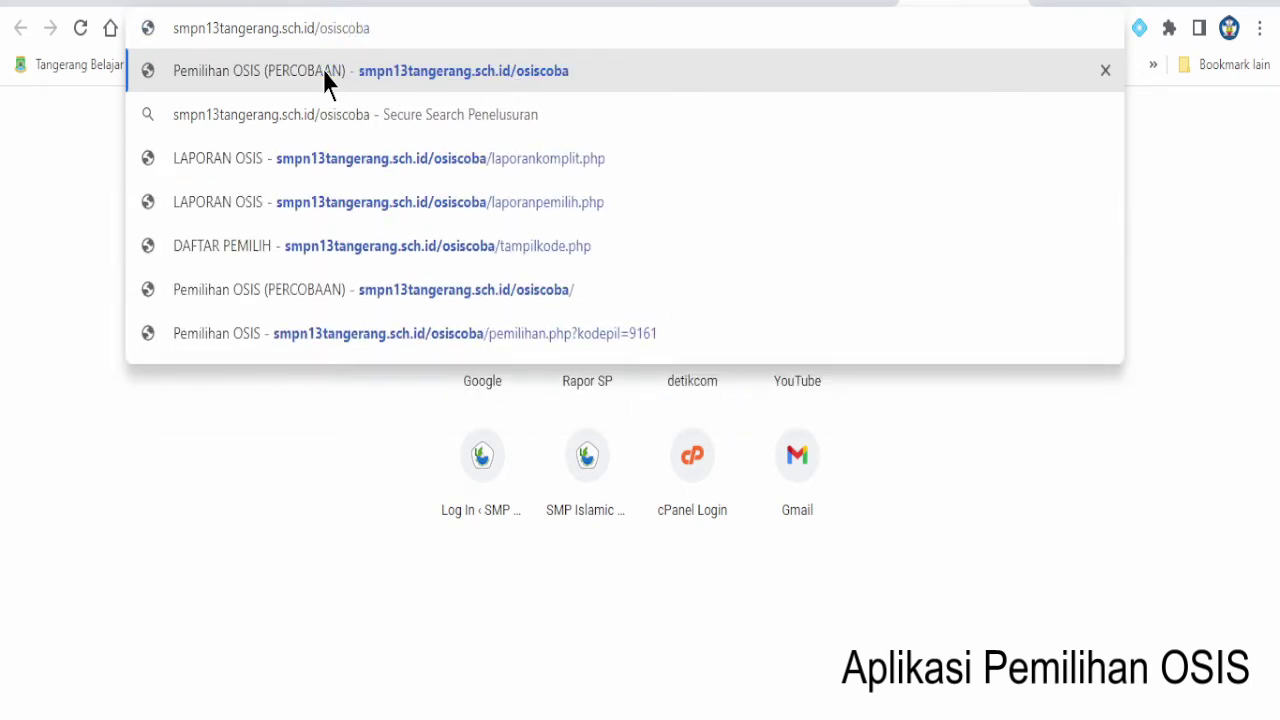
pyautogui.press('Return')
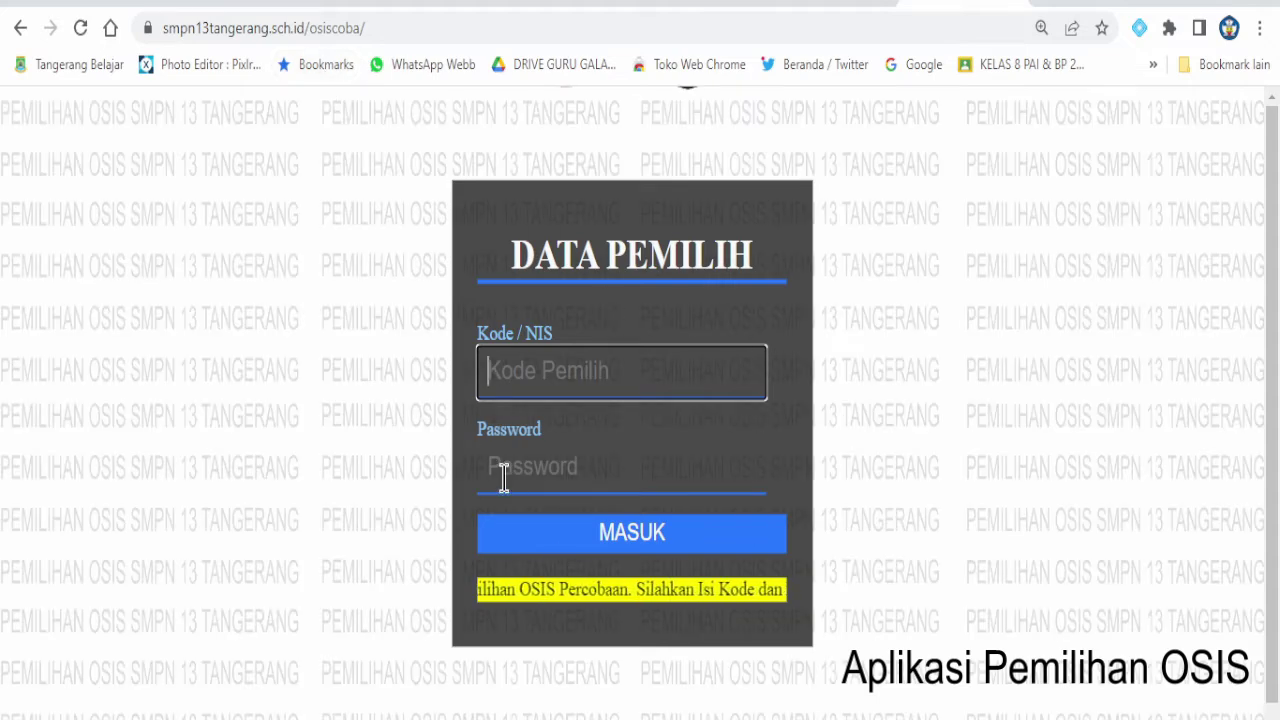
# - Try logging in with a dummy voter code and password, then dismiss the 'Tidak ada Data tersebut' error
pyautogui.moveTo(515, 257); pyautogui.dragTo(752, 262)
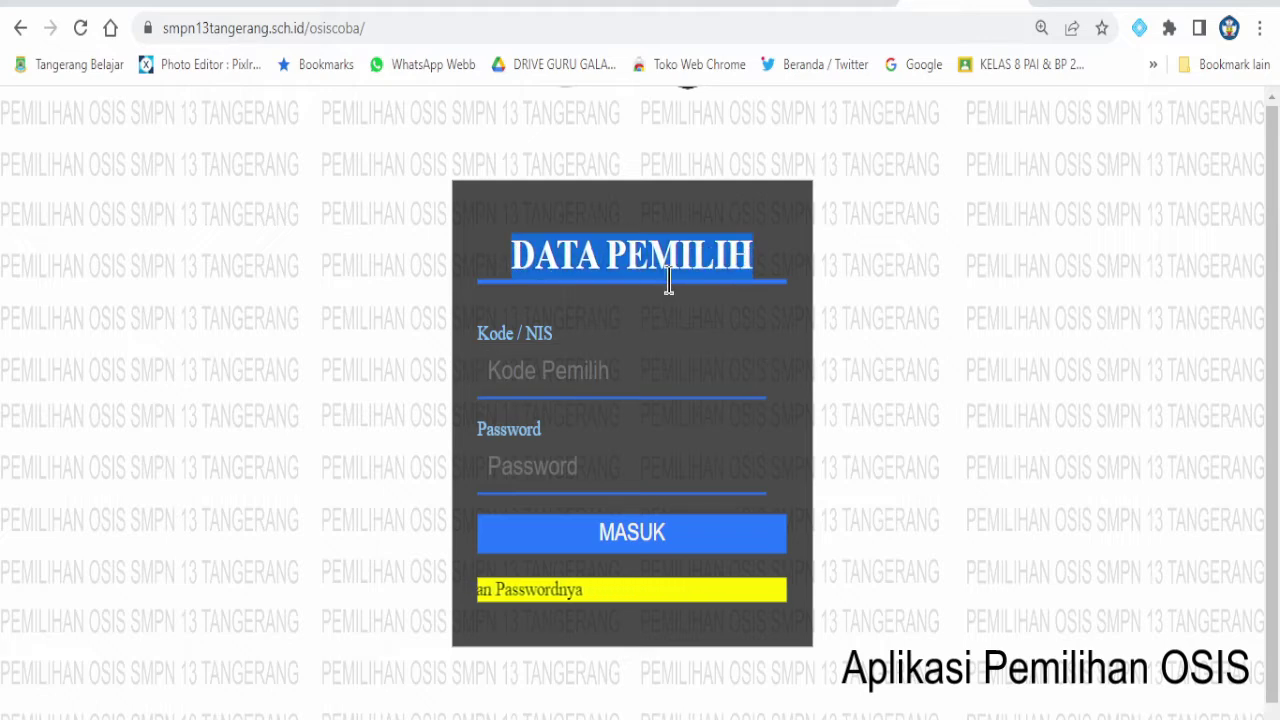
pyautogui.click(571, 371)
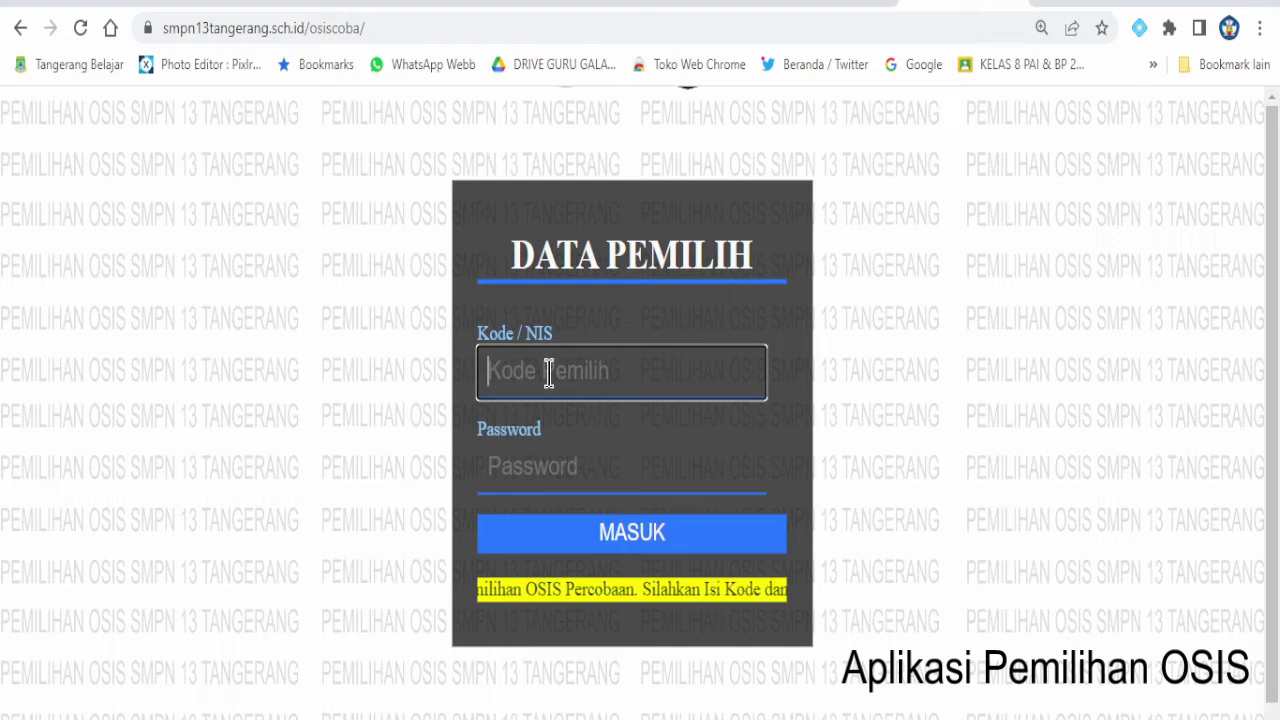
pyautogui.click(716, 432)
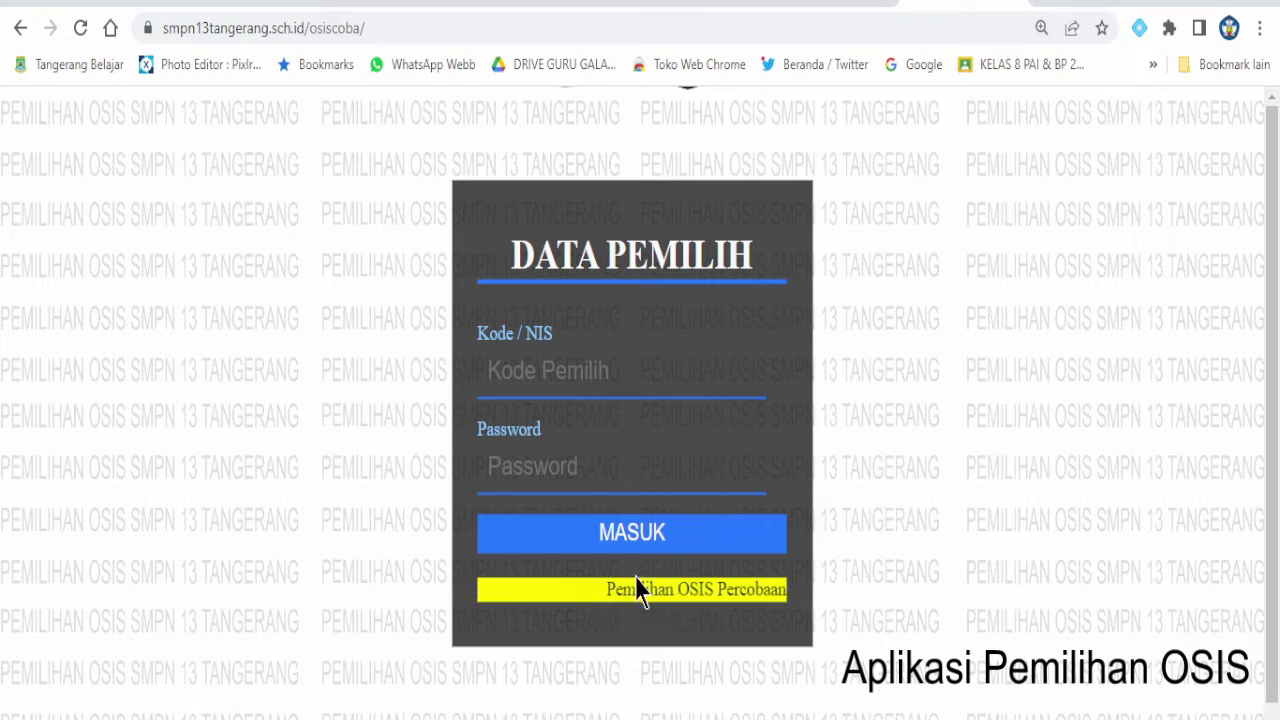
pyautogui.click(592, 374)
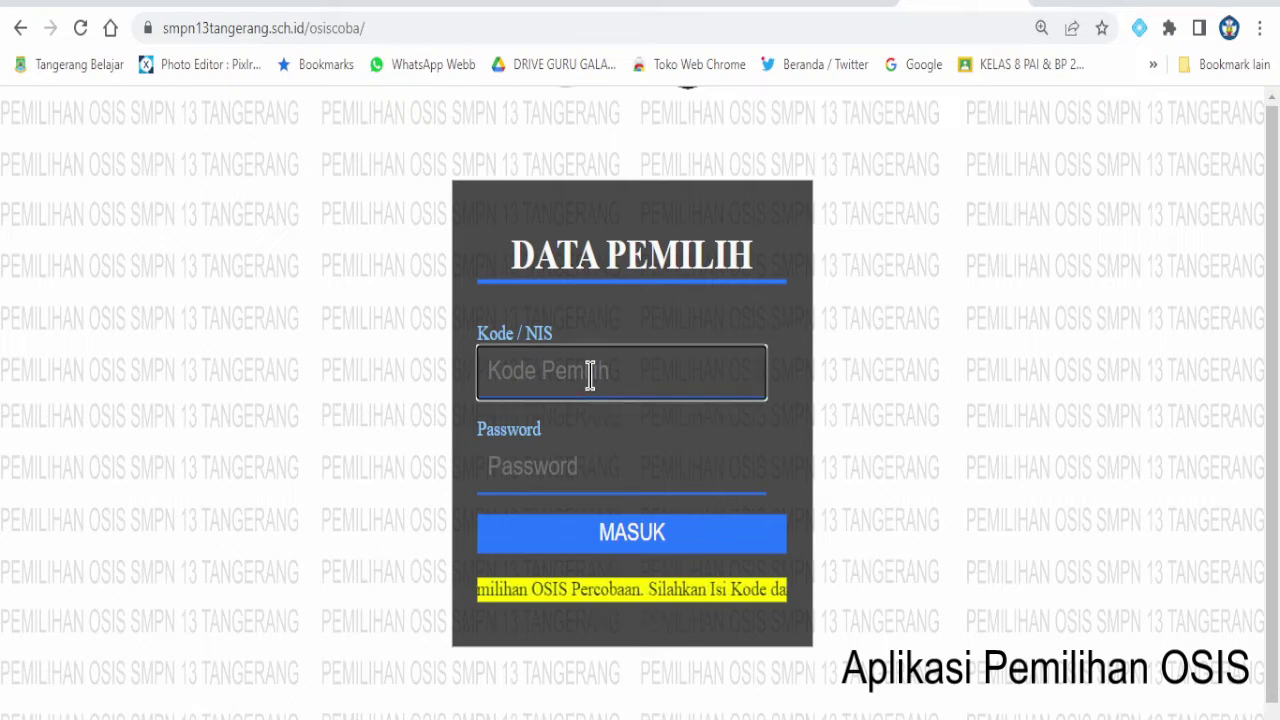
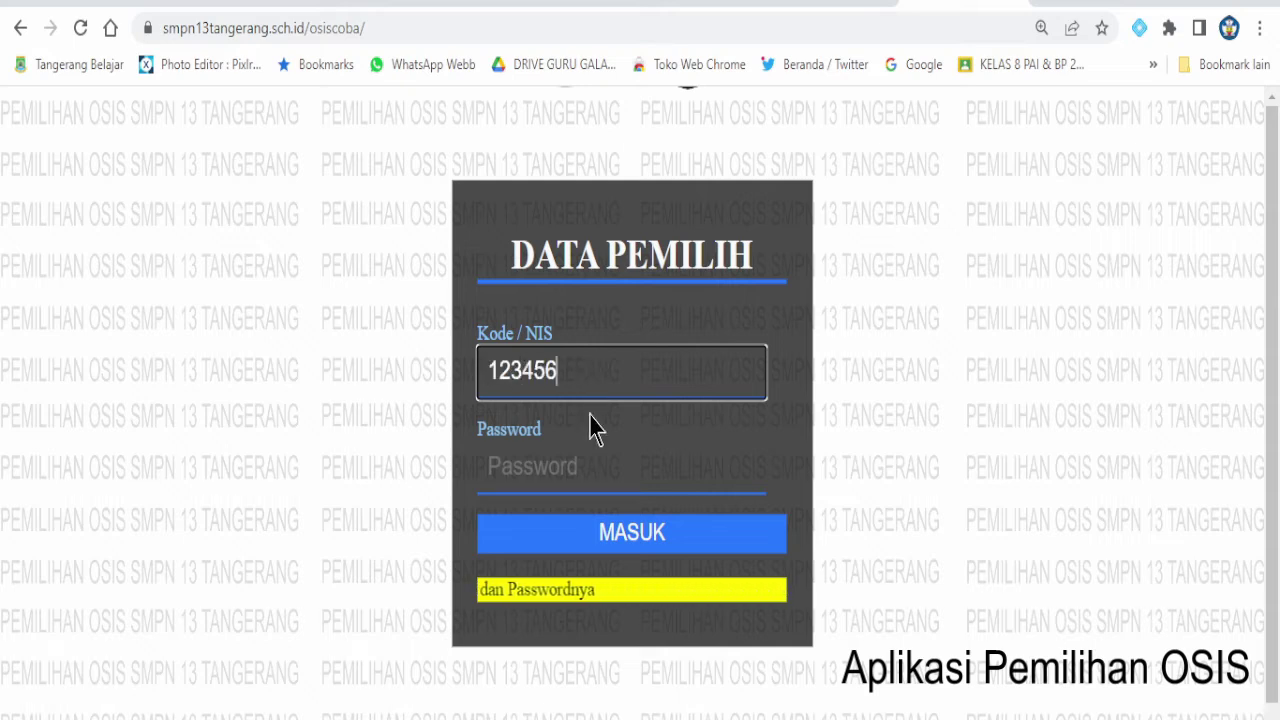
pyautogui.click(565, 470)
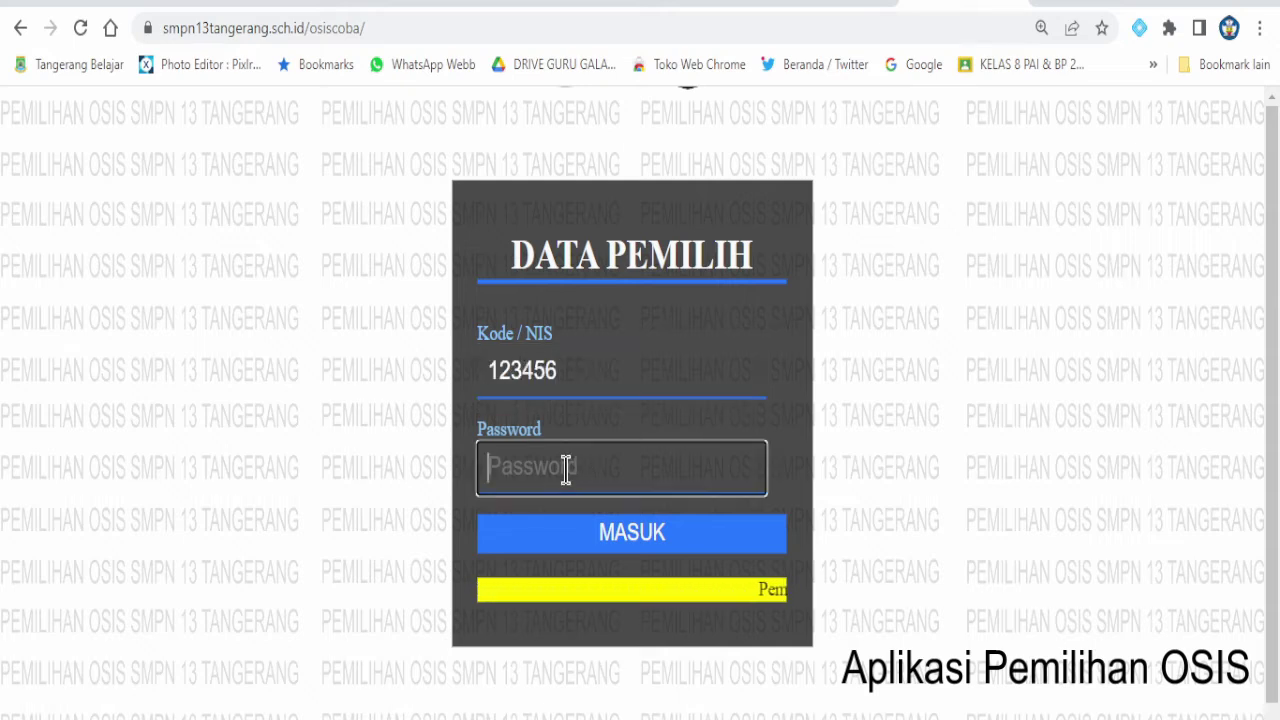
pyautogui.write('1234')
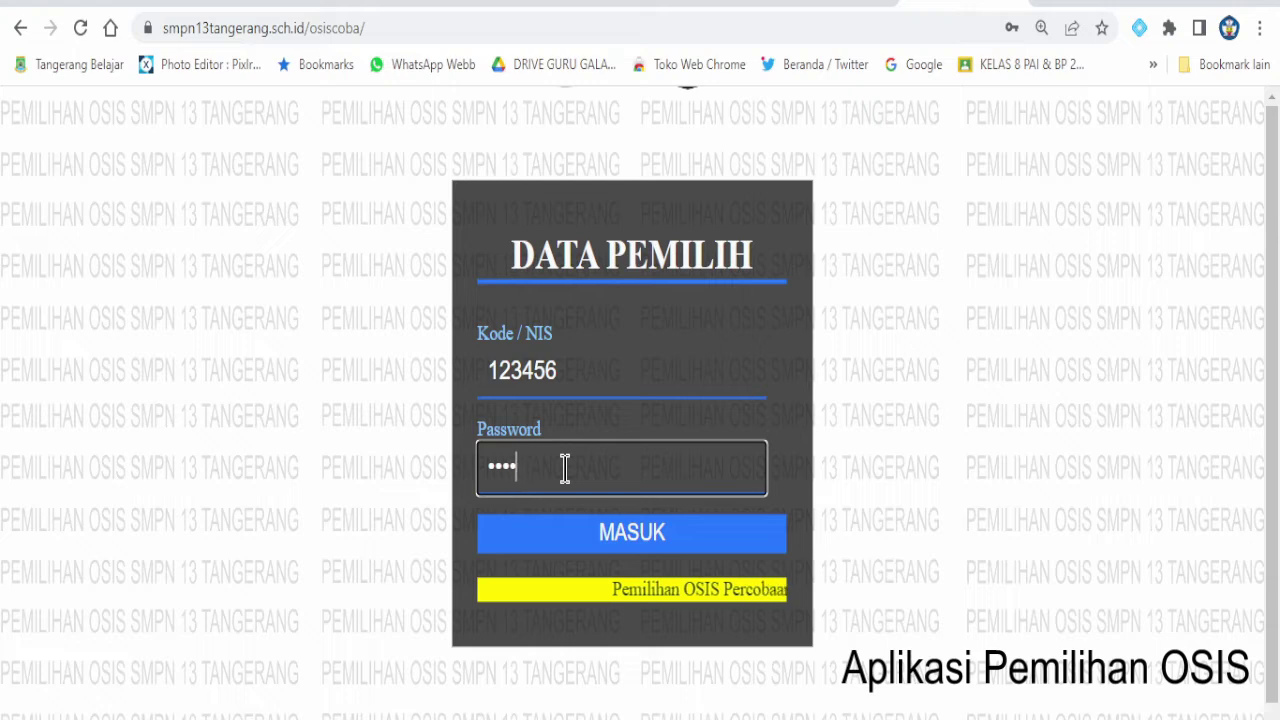
pyautogui.click(622, 542)
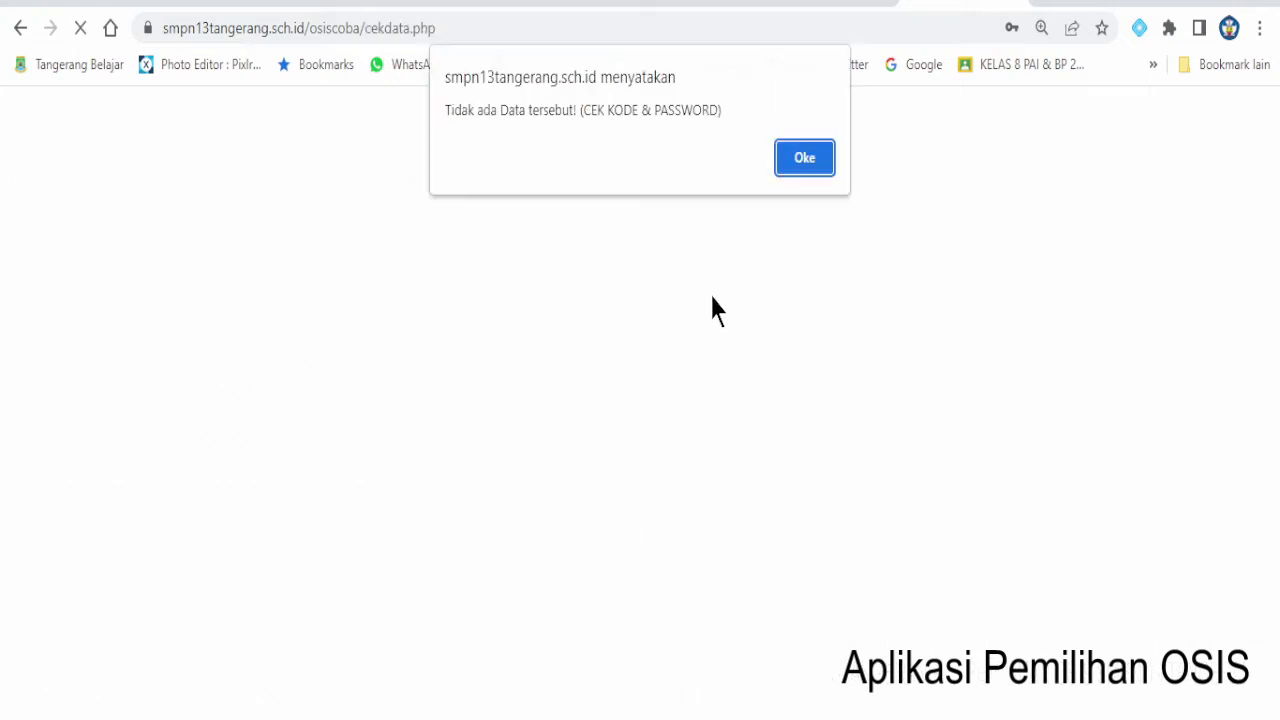
pyautogui.click(804, 172)
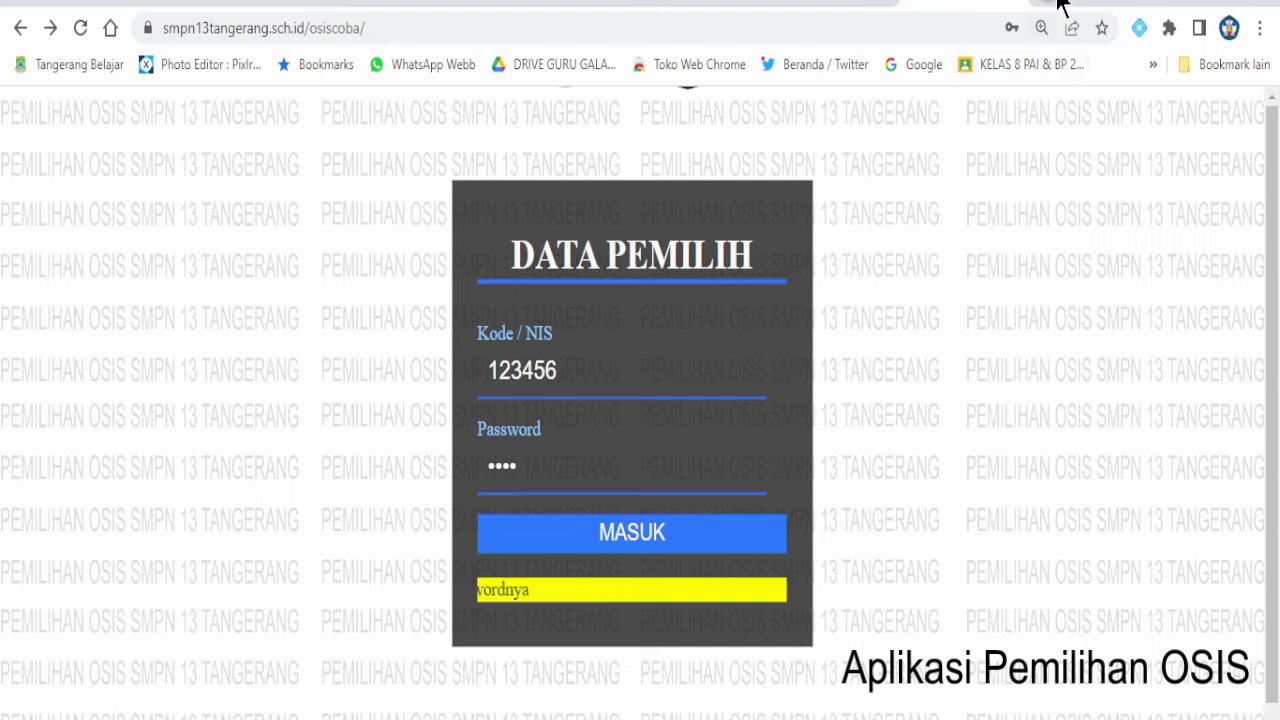
# - Replace the test credentials with a real voter's code and password and submit the login
pyautogui.doubleClick(608, 397)
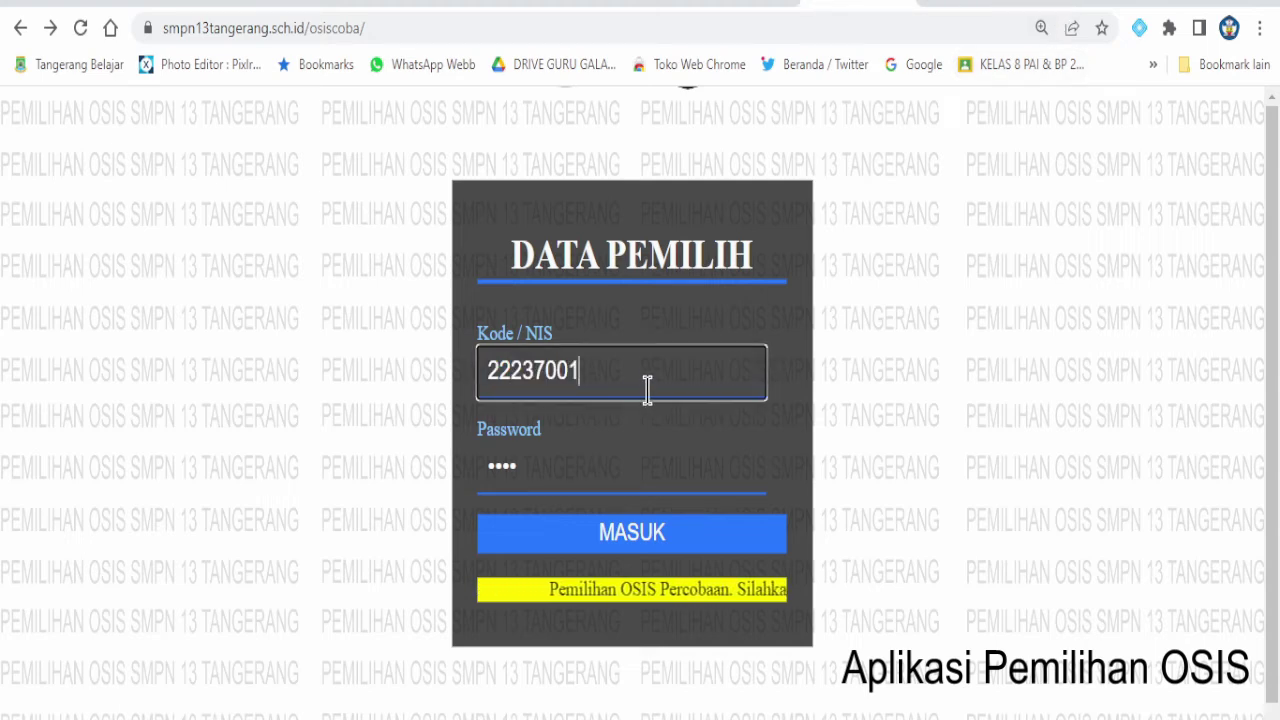
pyautogui.doubleClick(528, 466)
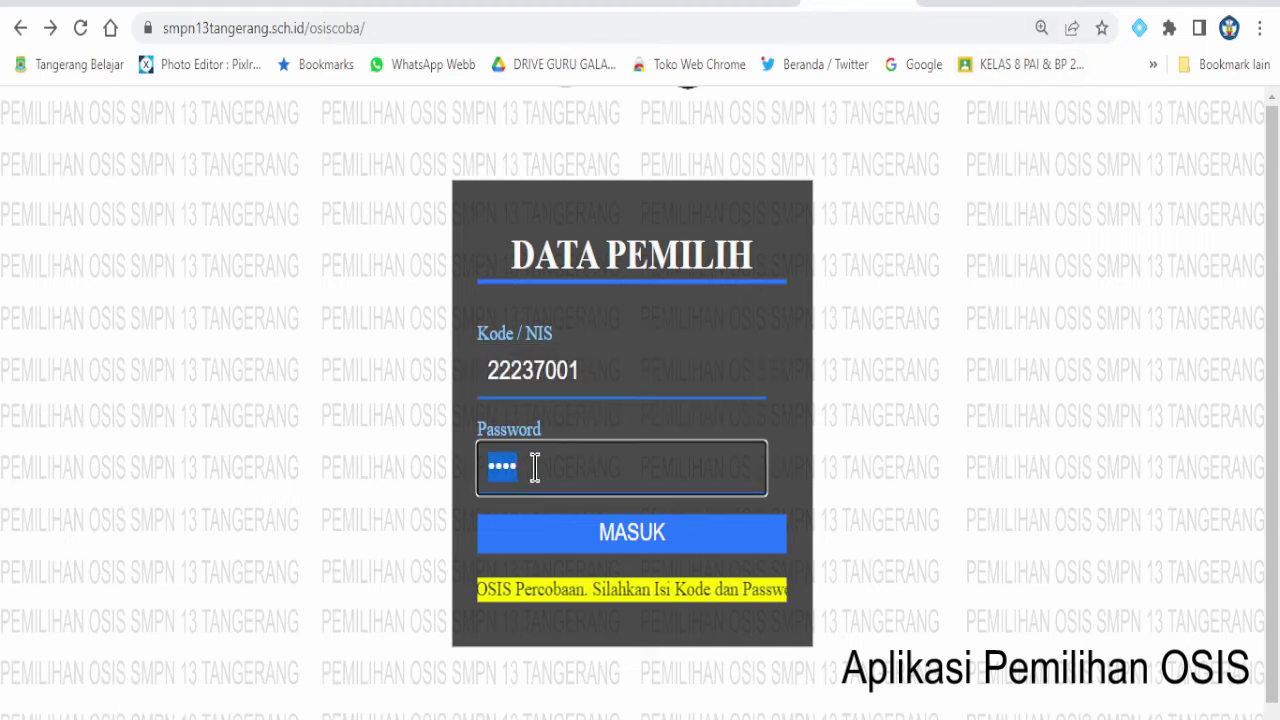
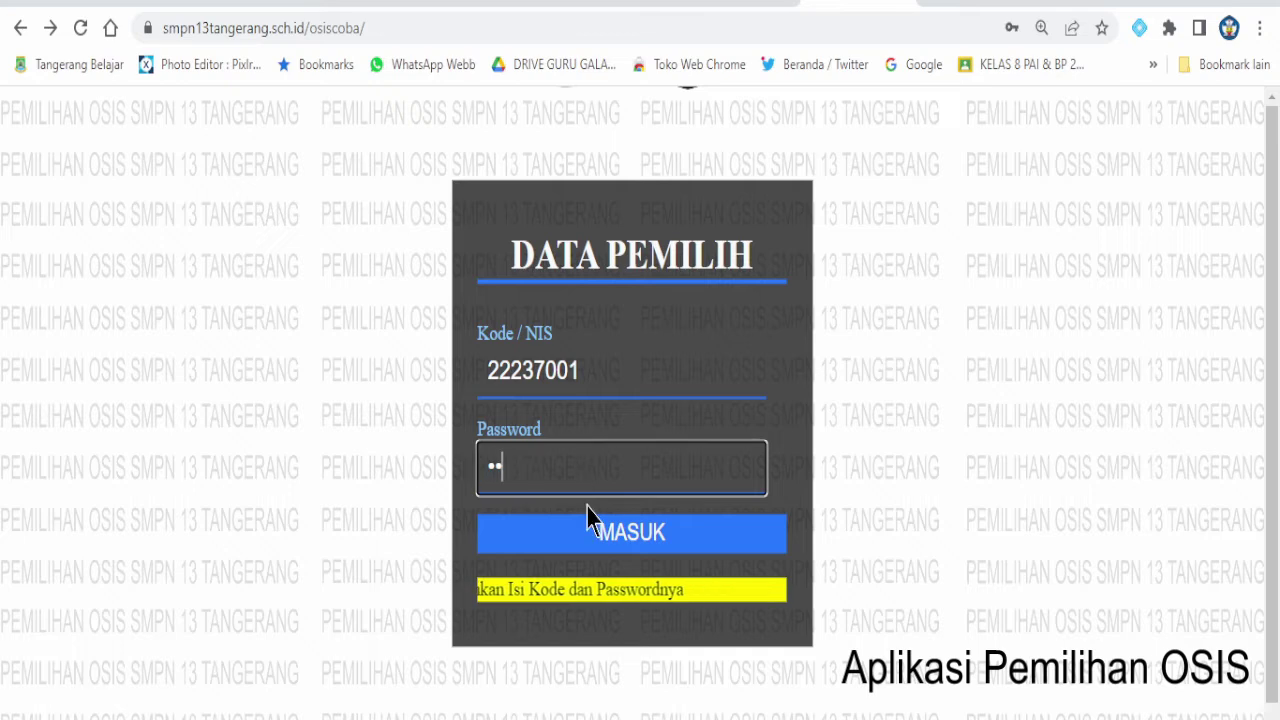
pyautogui.click(634, 536)
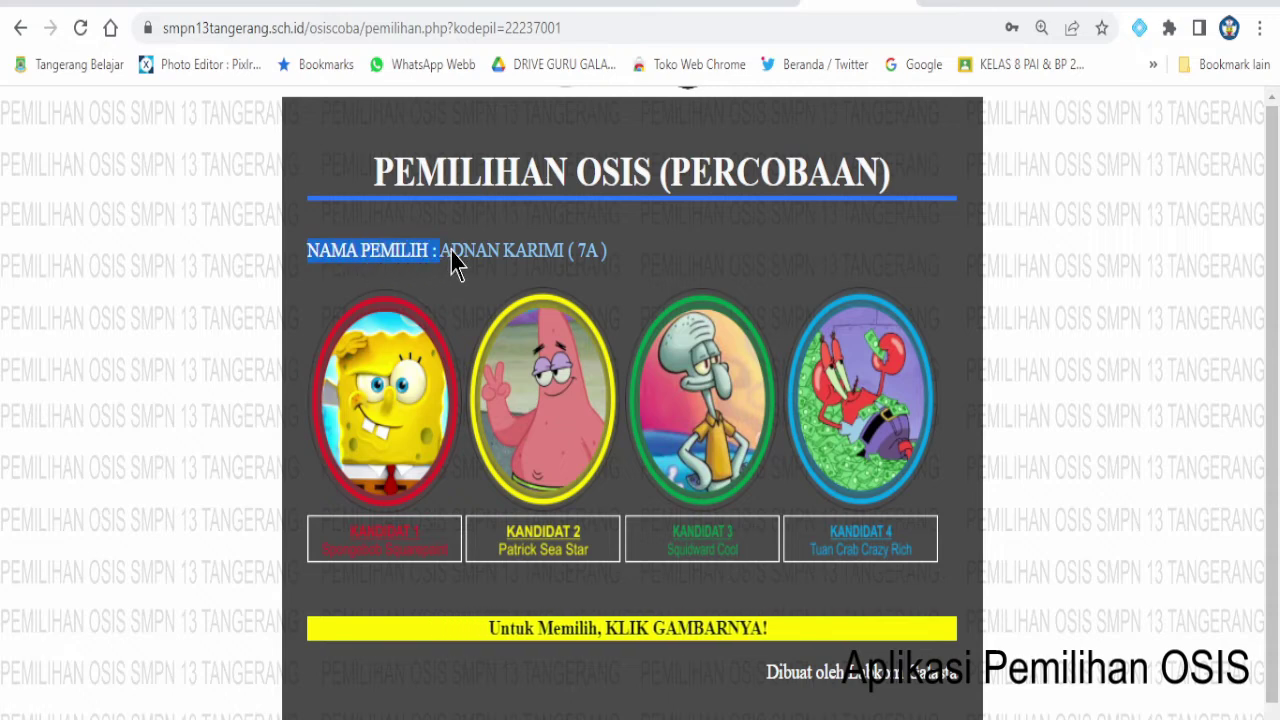
# - Vote for Kandidat 3, Squidward, and dismiss the 'Anda Memilih SQUIDWARD' confirmation
pyautogui.moveTo(521, 248); pyautogui.dragTo(594, 252)
pyautogui.click(595, 264)
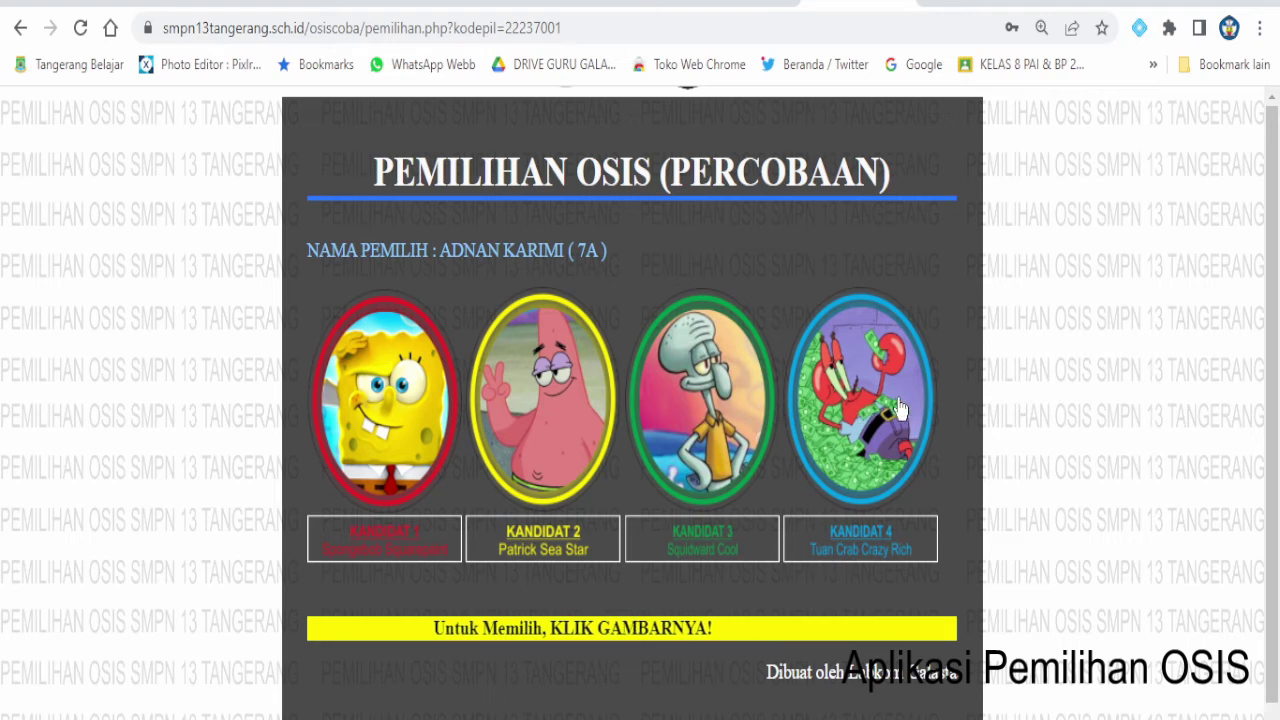
pyautogui.click(712, 413)
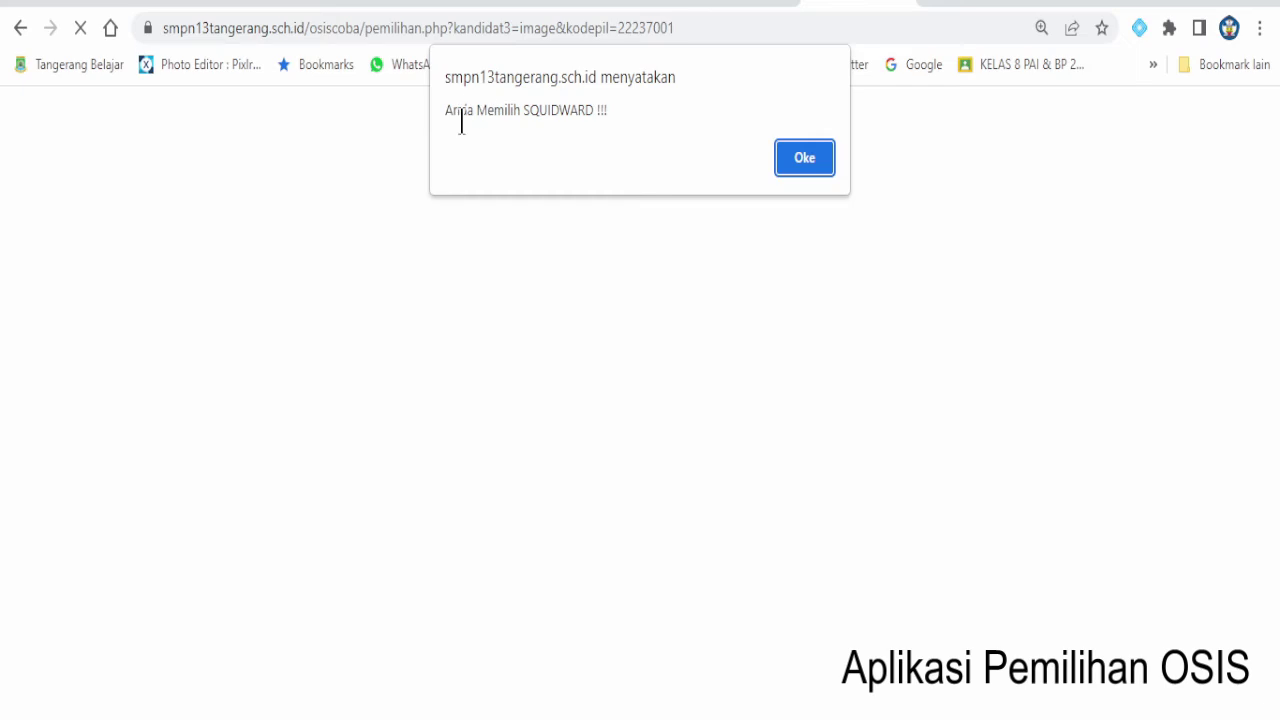
pyautogui.click(444, 110)
pyautogui.moveTo(520, 110); pyautogui.dragTo(607, 110)
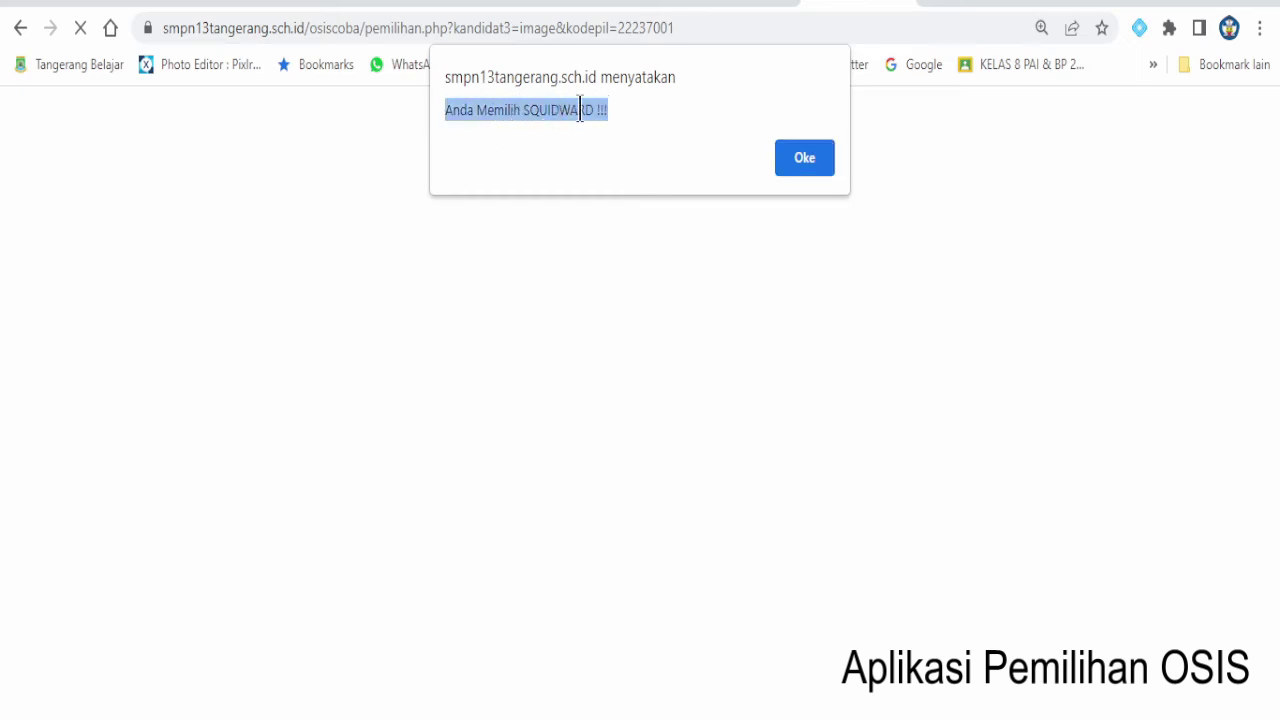
pyautogui.click(803, 166)
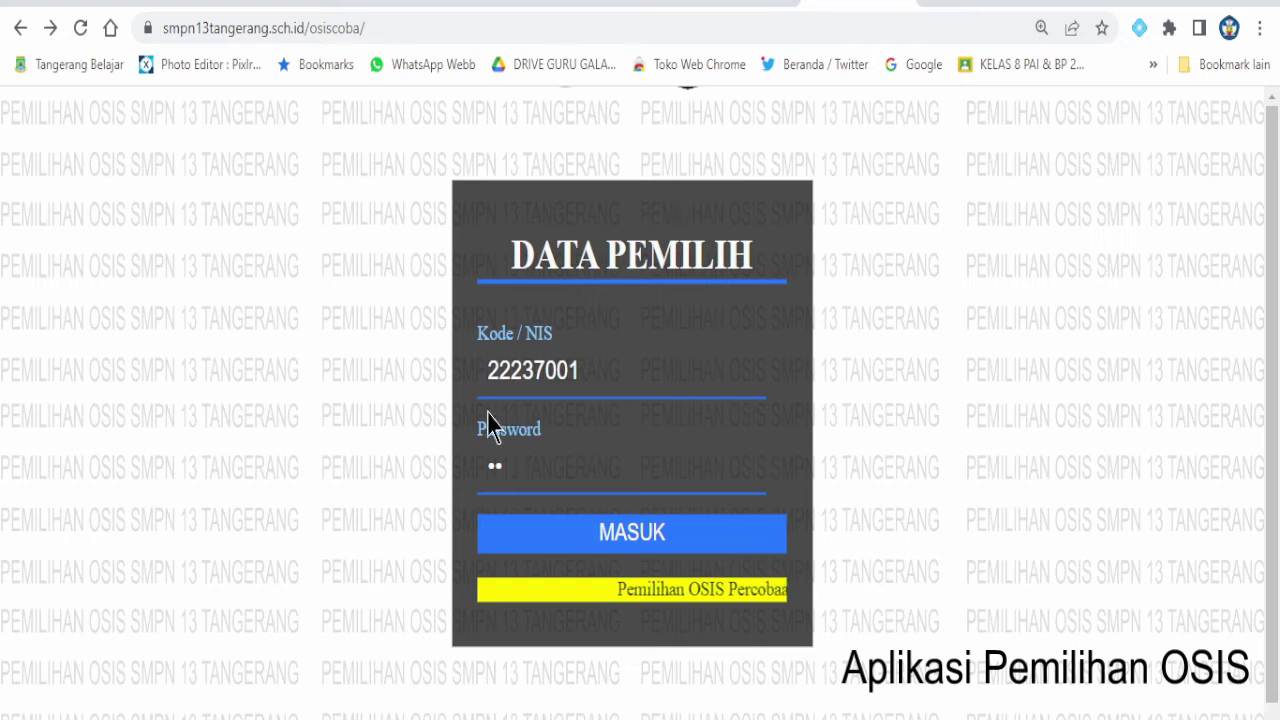
# - Resubmit the same voter's login and dismiss the 'ANDA SUDAH MEMILIH !!!' warning
pyautogui.click(597, 365)
pyautogui.click(573, 456)
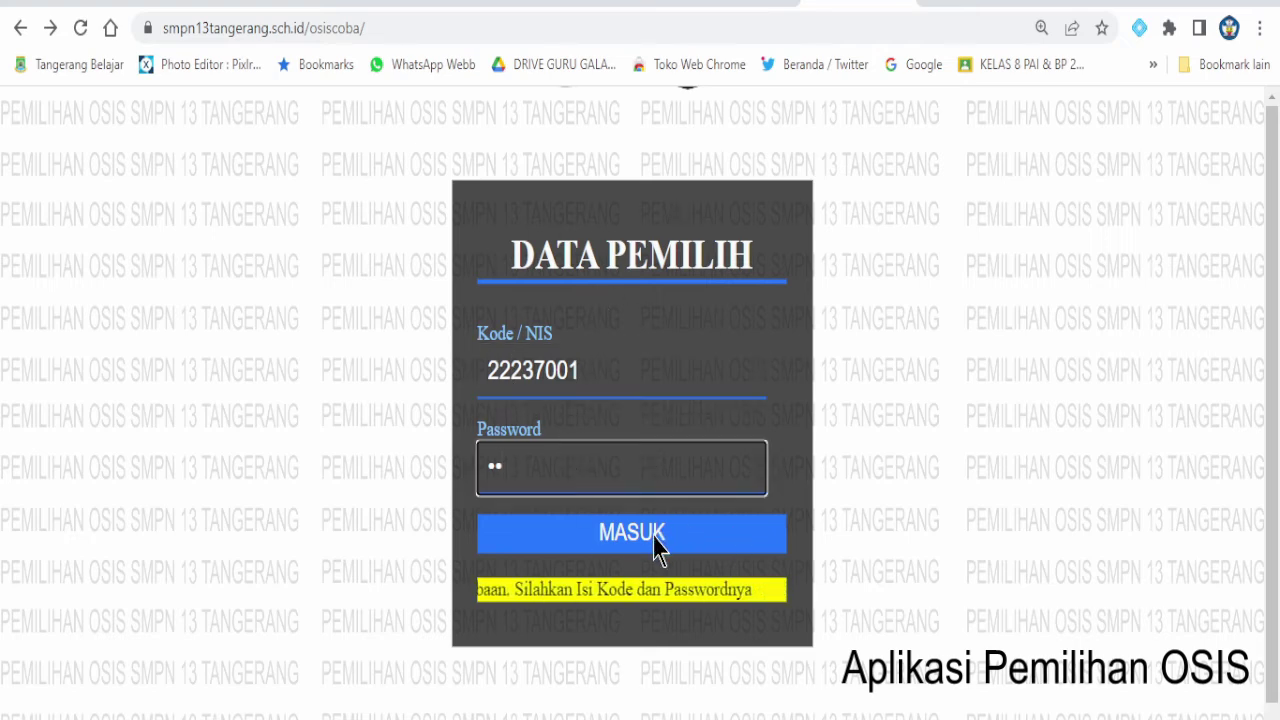
pyautogui.click(653, 538)
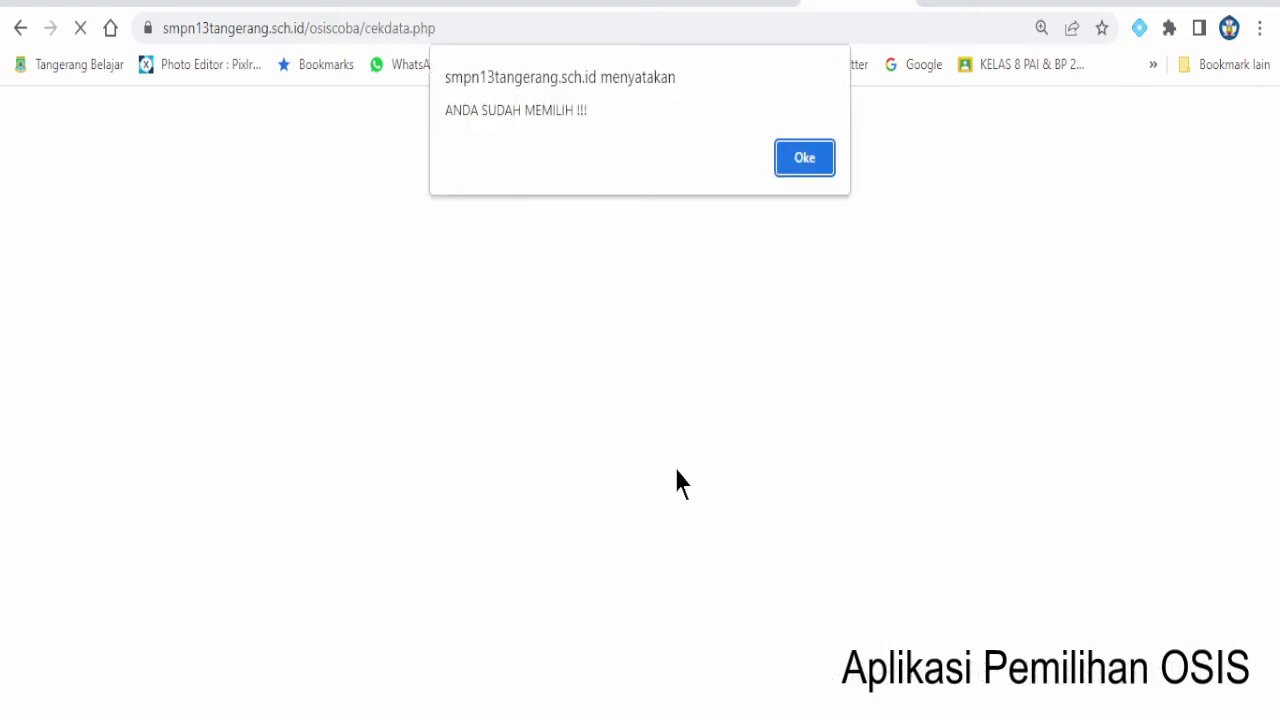
pyautogui.moveTo(446, 113); pyautogui.dragTo(590, 112)
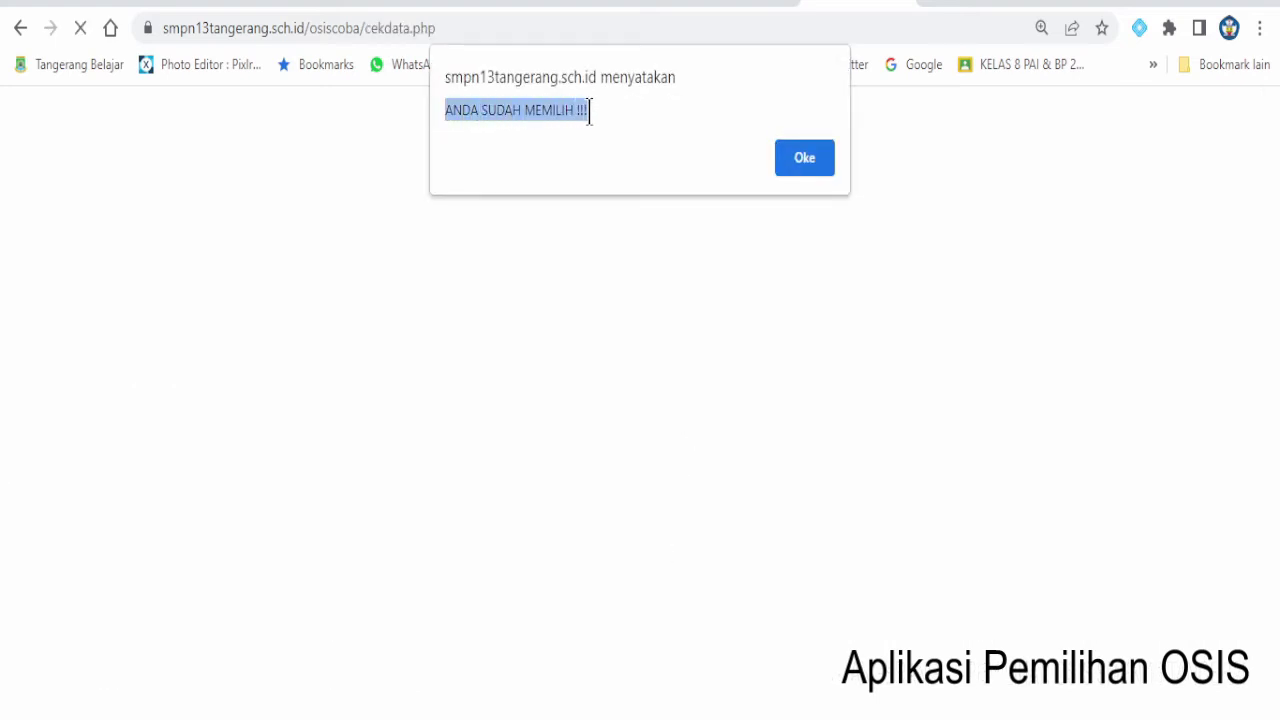
pyautogui.click(806, 157)
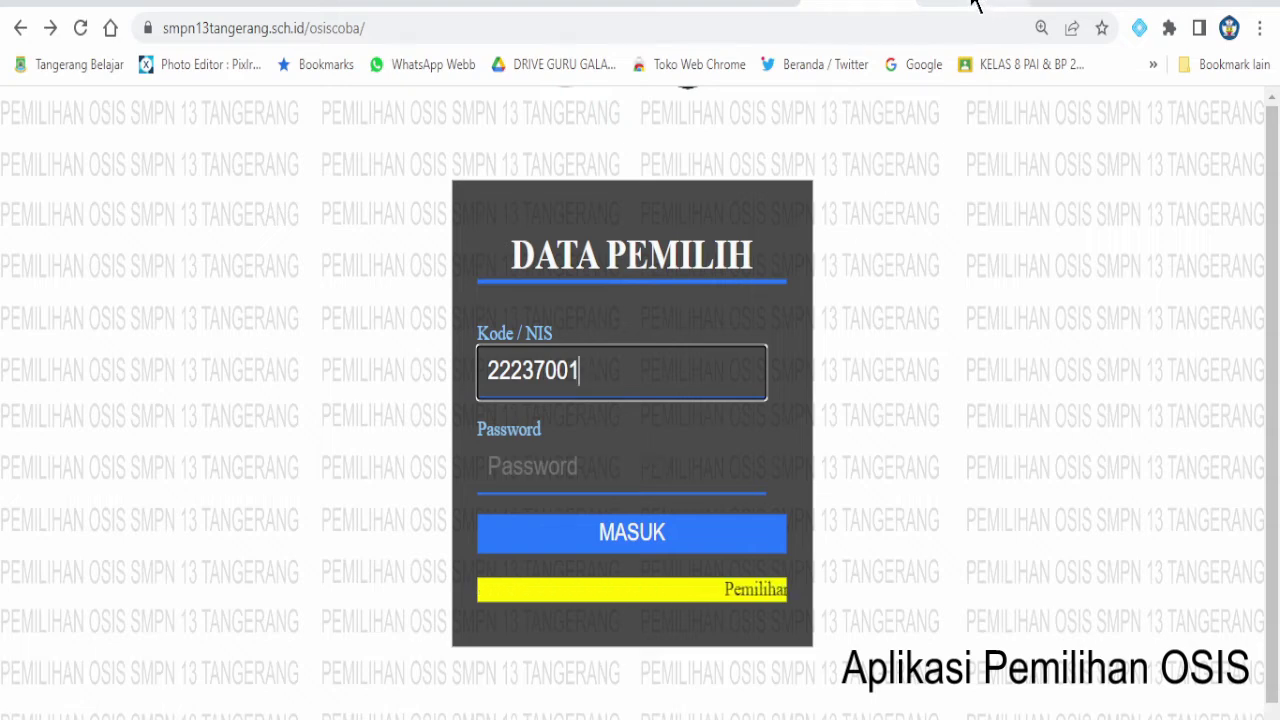
# - Switch to the laporankomplit.php report and highlight its LAPORAN HASIL PEMILIHAN OSIS heading
pyautogui.click(973, 4)
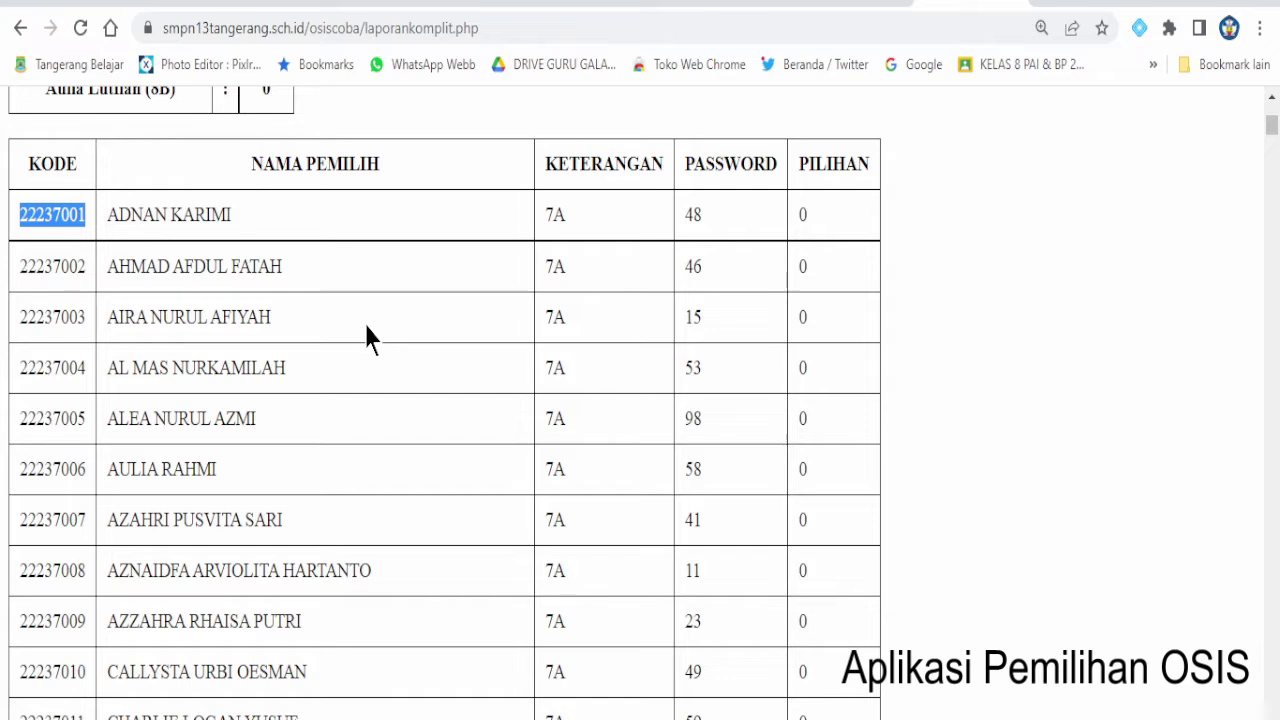
pyautogui.scroll(5, 366, 326)
pyautogui.scroll(3, 366, 326)
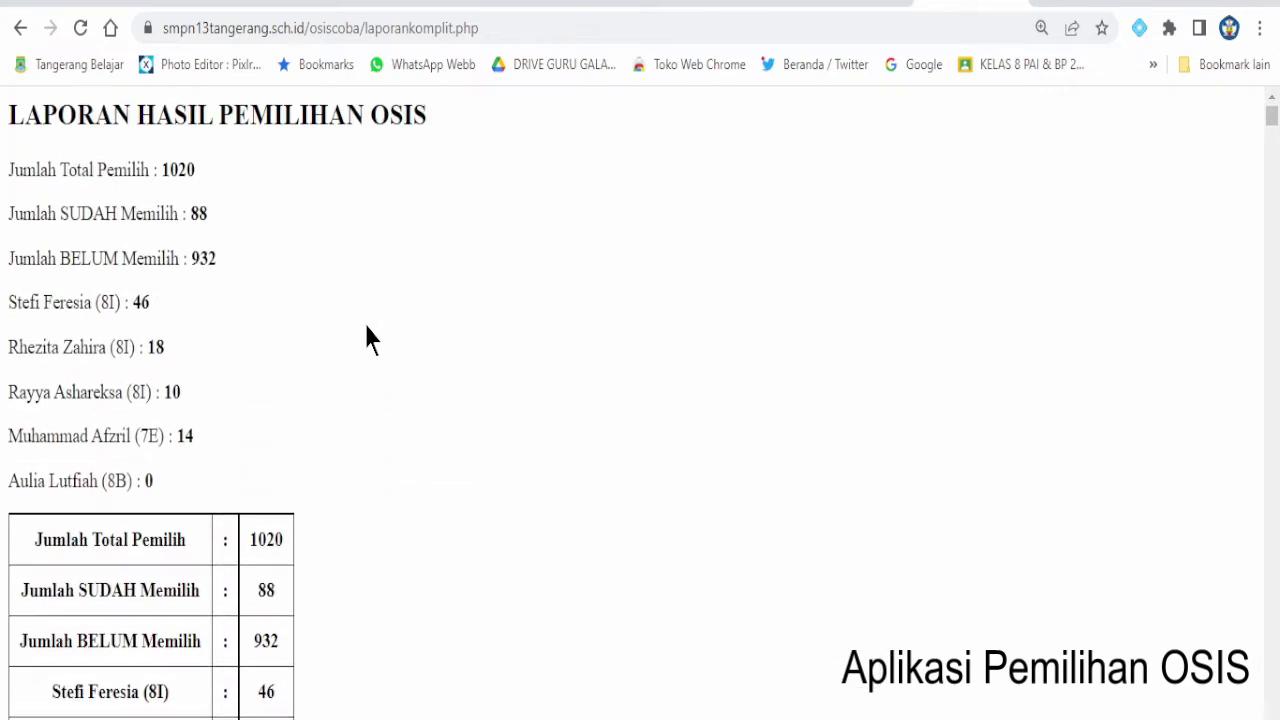
pyautogui.moveTo(8, 118); pyautogui.dragTo(413, 110)
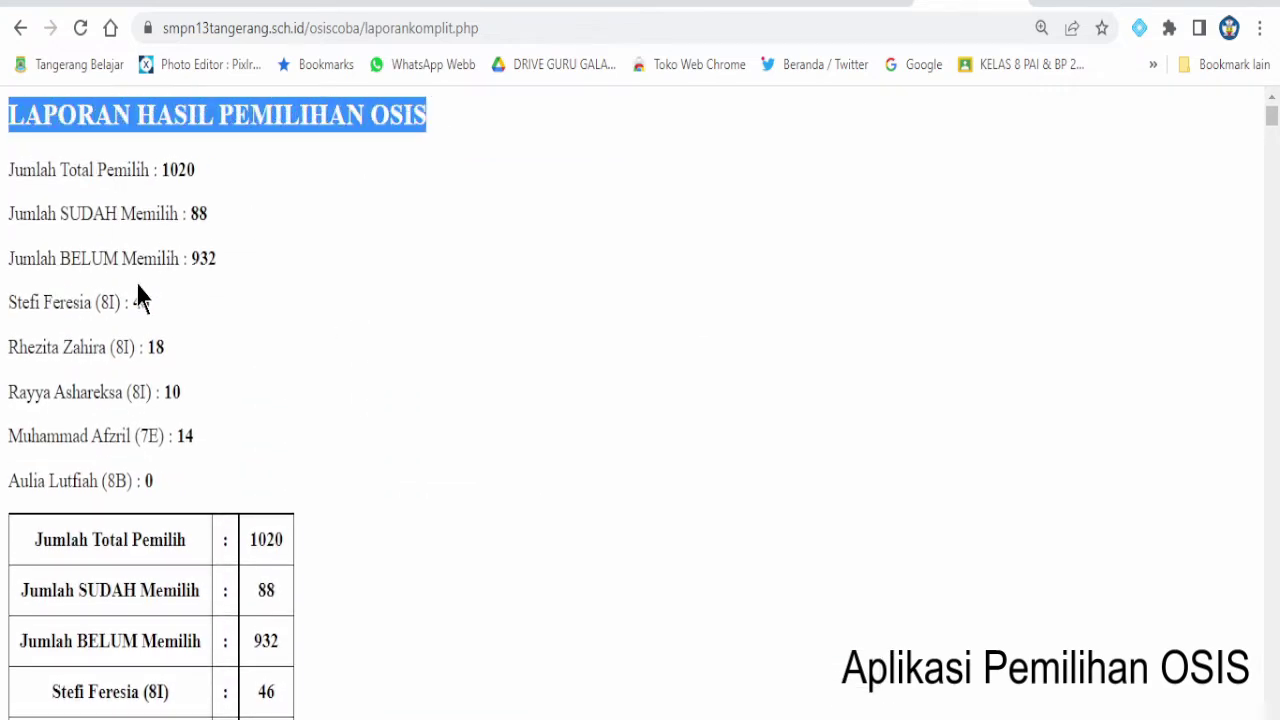
# - Highlight the totals 1020, 88 and 932, then candidate tallies 46, 18, 10, 14 and 0
pyautogui.scroll(-1, 140, 292)
pyautogui.scroll(-1, 142, 285)
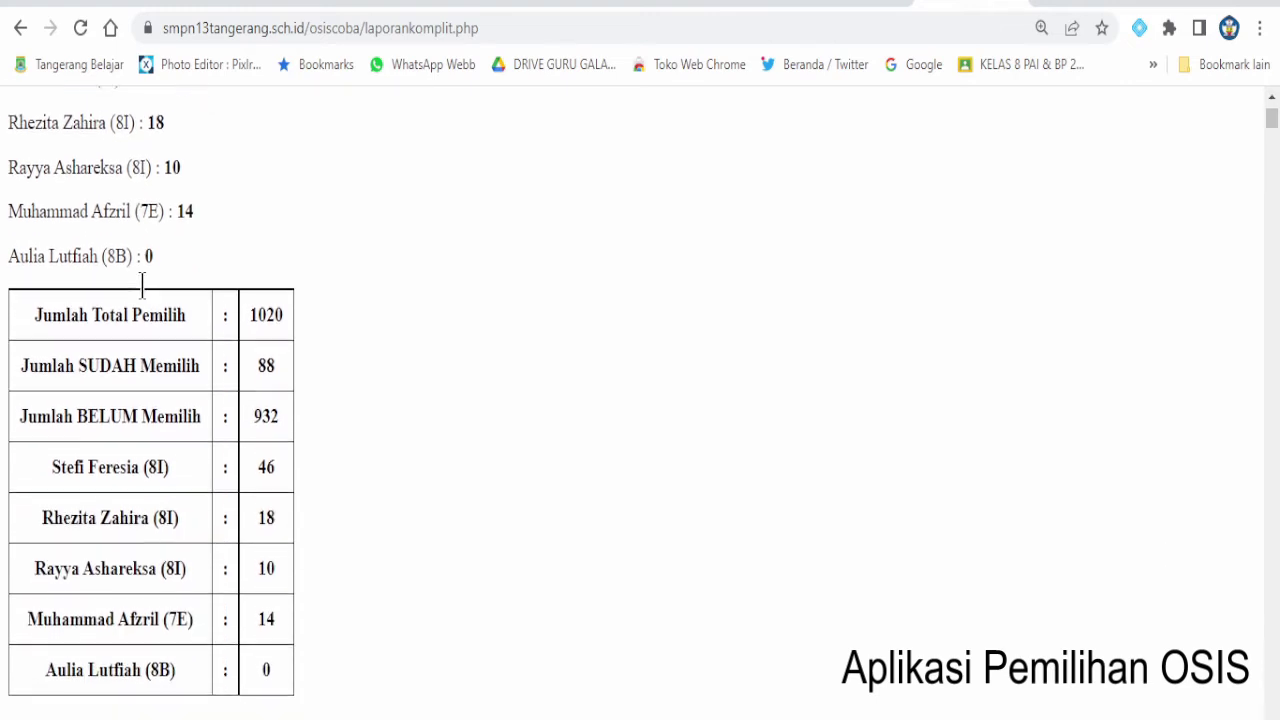
pyautogui.scroll(-1, 145, 298)
pyautogui.moveTo(34, 200); pyautogui.dragTo(280, 185)
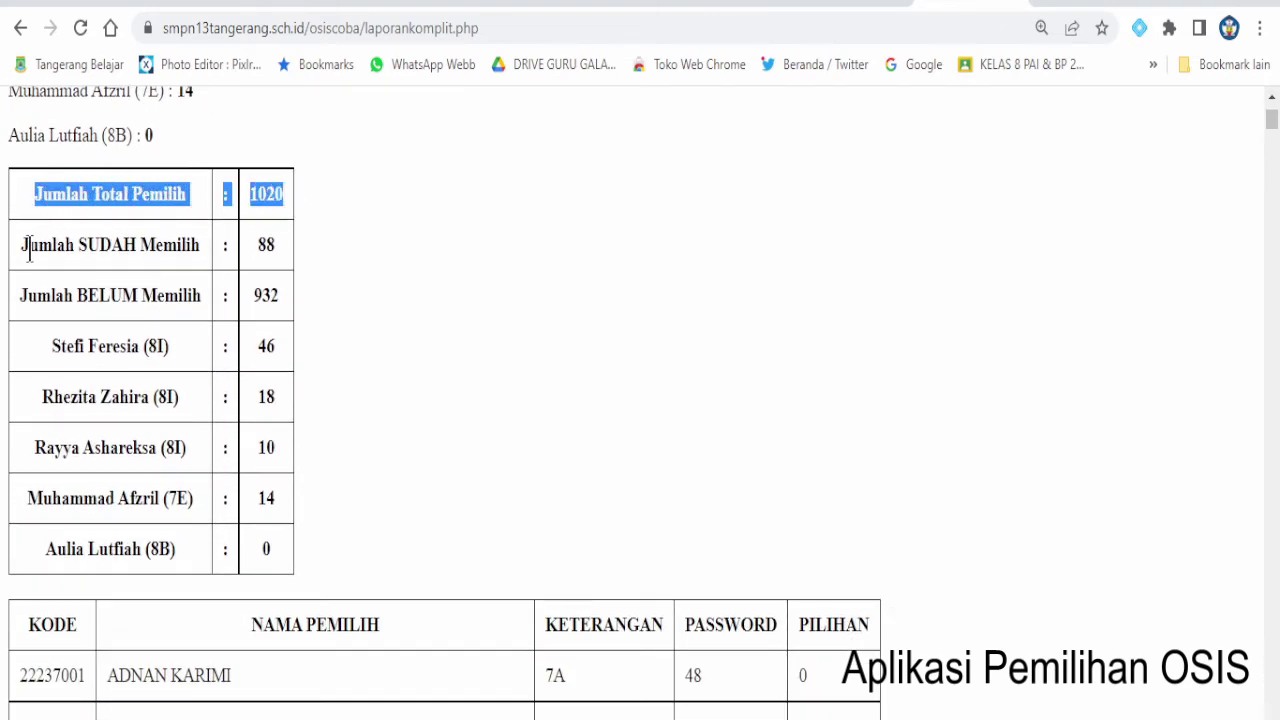
pyautogui.moveTo(21, 246); pyautogui.dragTo(268, 245)
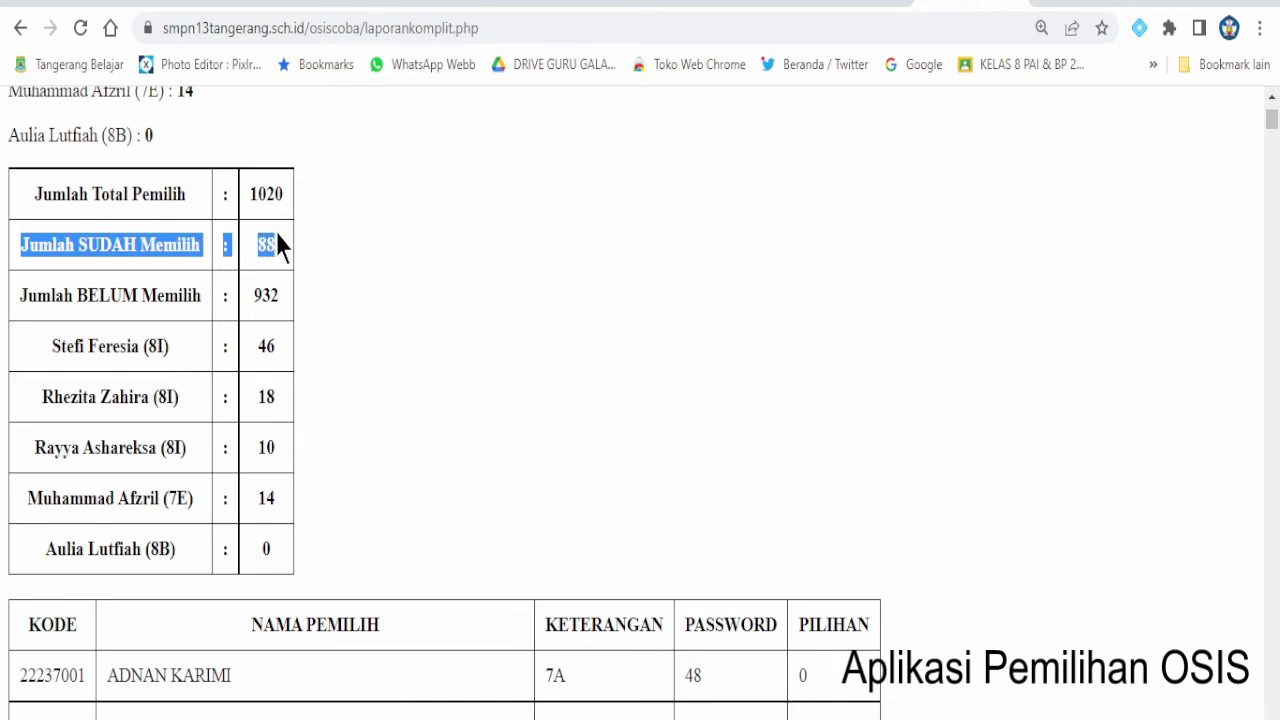
pyautogui.moveTo(20, 296); pyautogui.dragTo(276, 292)
pyautogui.moveTo(52, 345); pyautogui.dragTo(265, 345)
pyautogui.moveTo(45, 388); pyautogui.dragTo(277, 390)
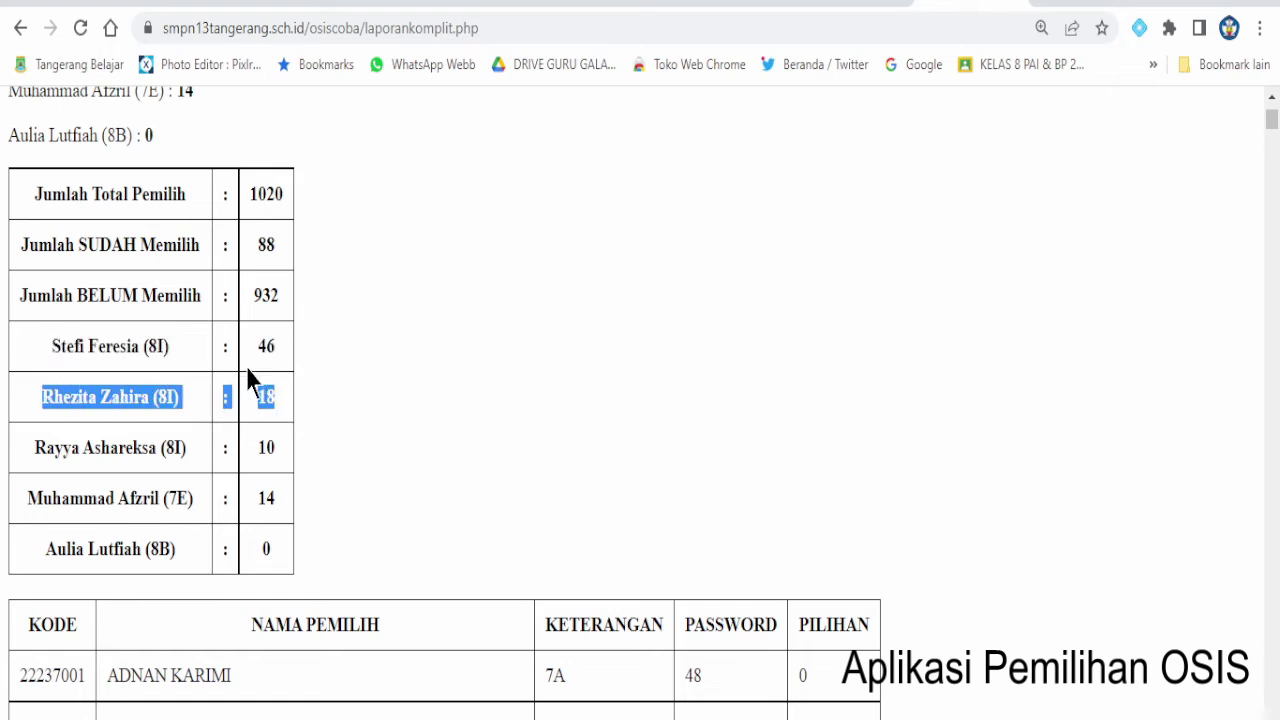
pyautogui.moveTo(36, 447); pyautogui.dragTo(278, 457)
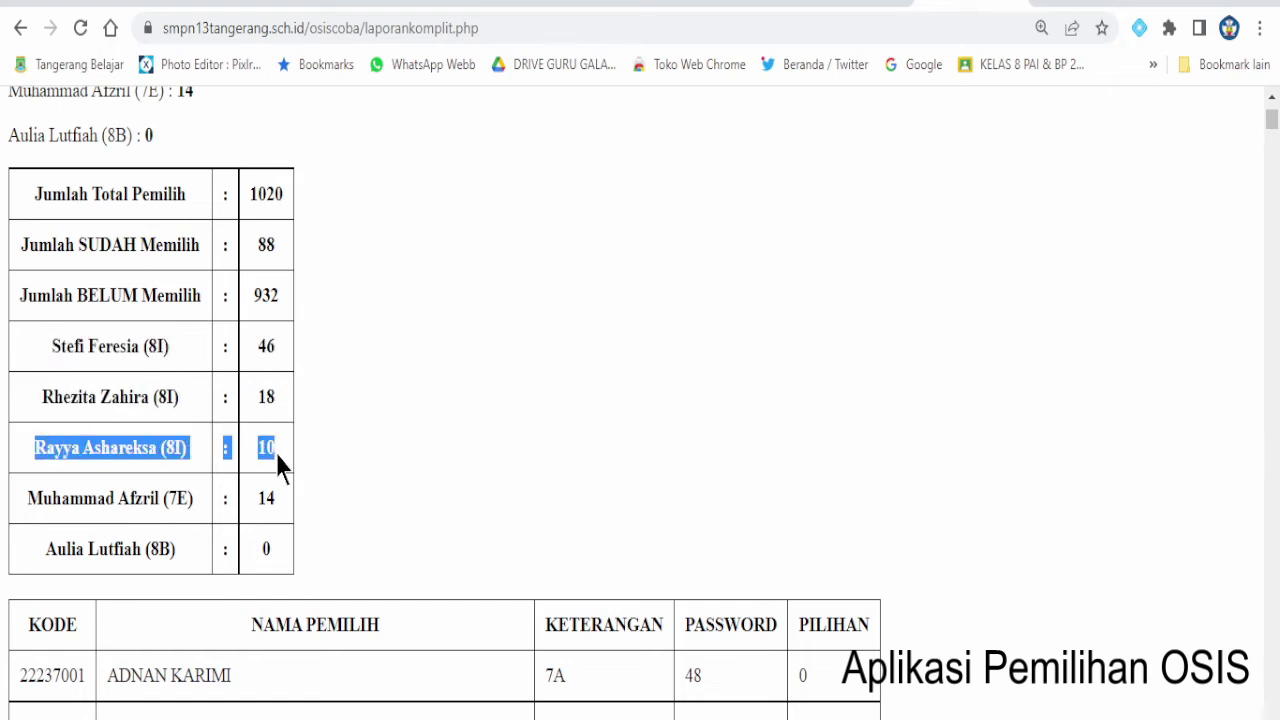
pyautogui.moveTo(32, 505); pyautogui.dragTo(271, 498)
pyautogui.moveTo(46, 548); pyautogui.dragTo(244, 553)
pyautogui.scroll(-2, 337, 532)
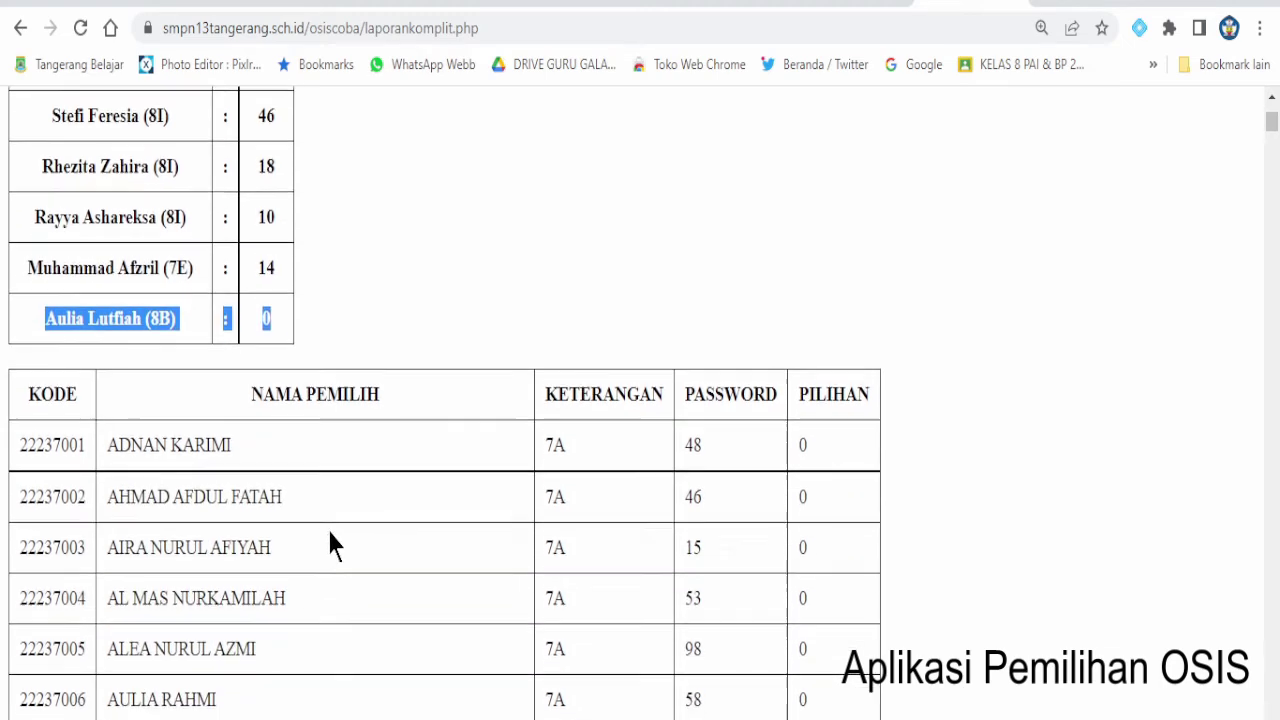
pyautogui.scroll(-4, 787, 483)
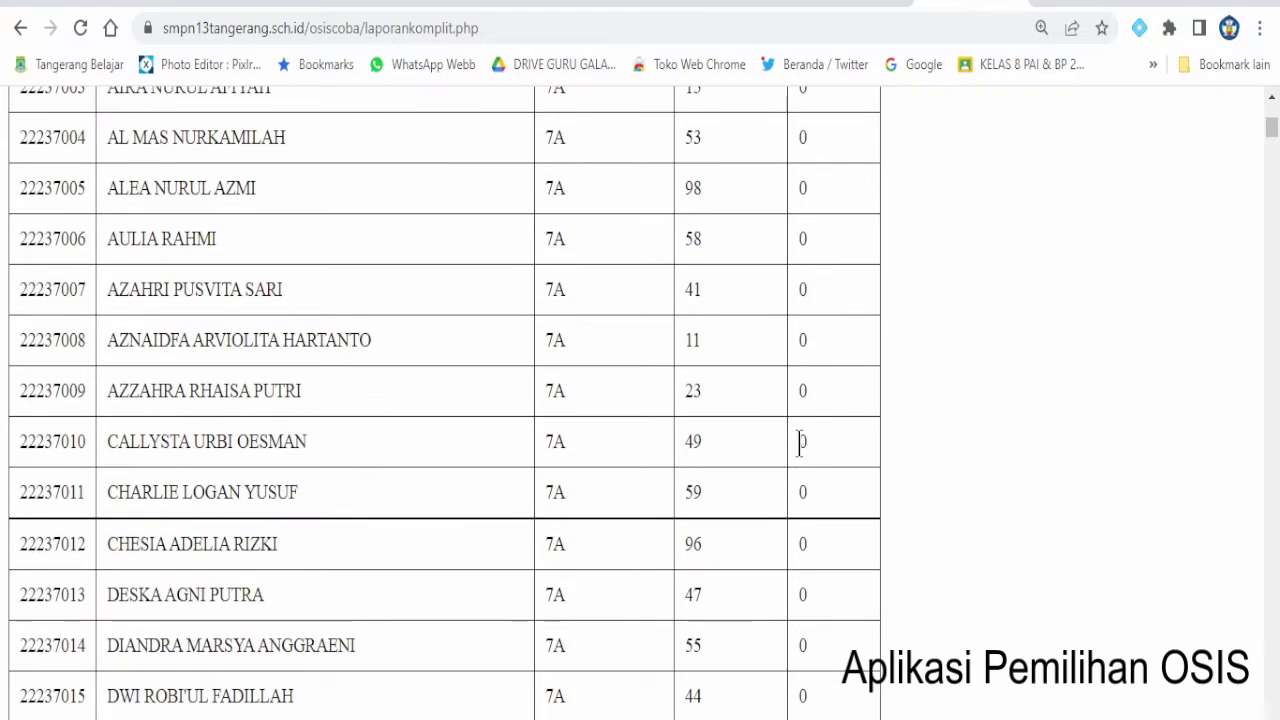
pyautogui.doubleClick(800, 492)
pyautogui.scroll(-14, 814, 505)
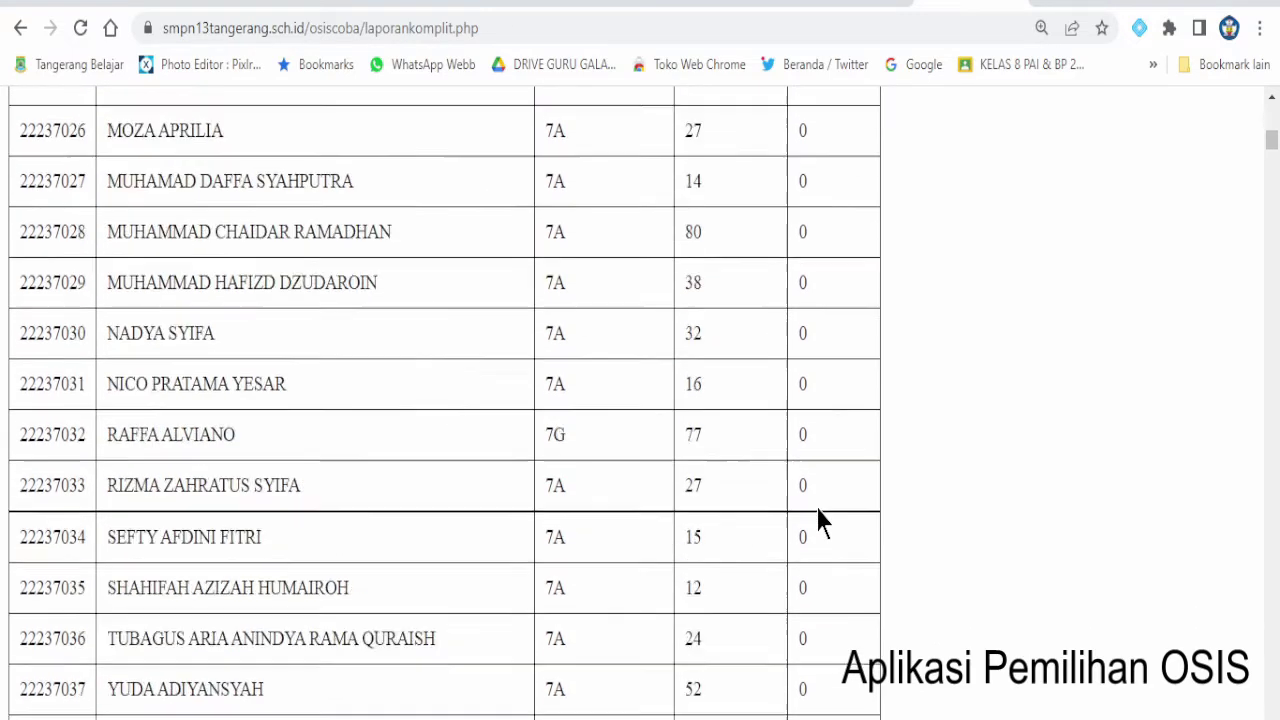
pyautogui.scroll(-20, 812, 510)
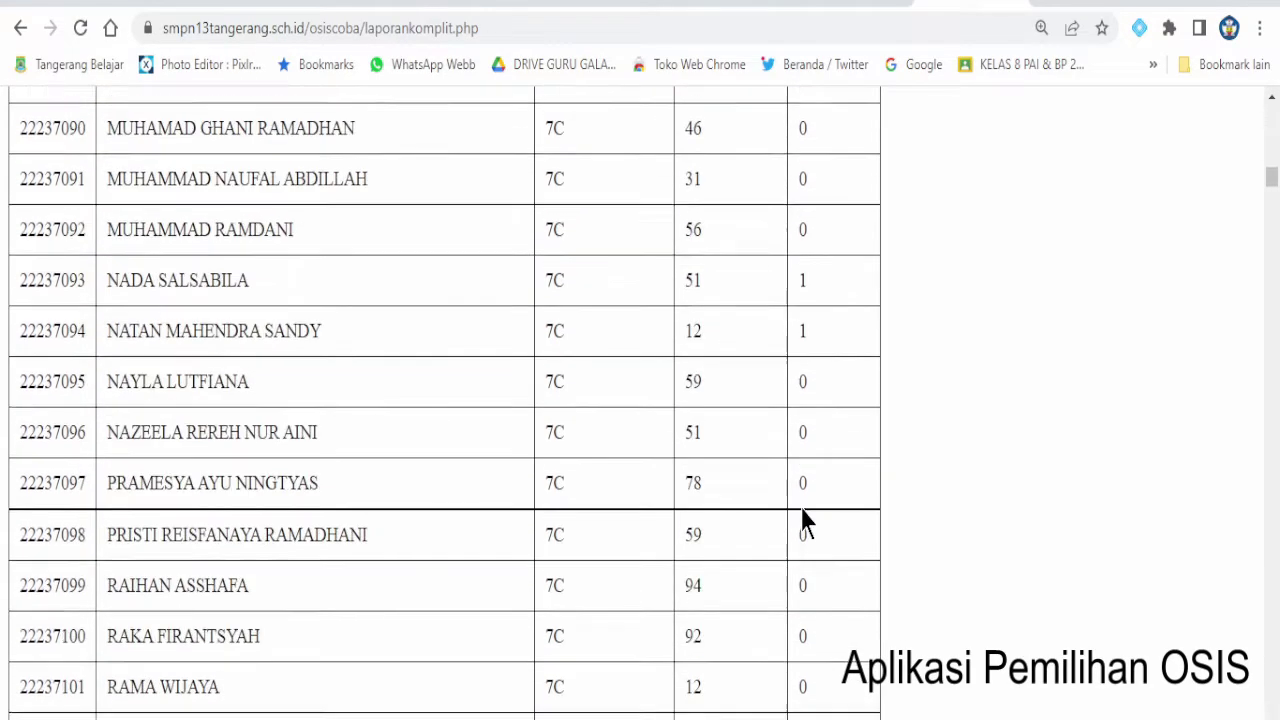
pyautogui.scroll(4, 805, 508)
pyautogui.moveTo(790, 621); pyautogui.dragTo(19, 625)
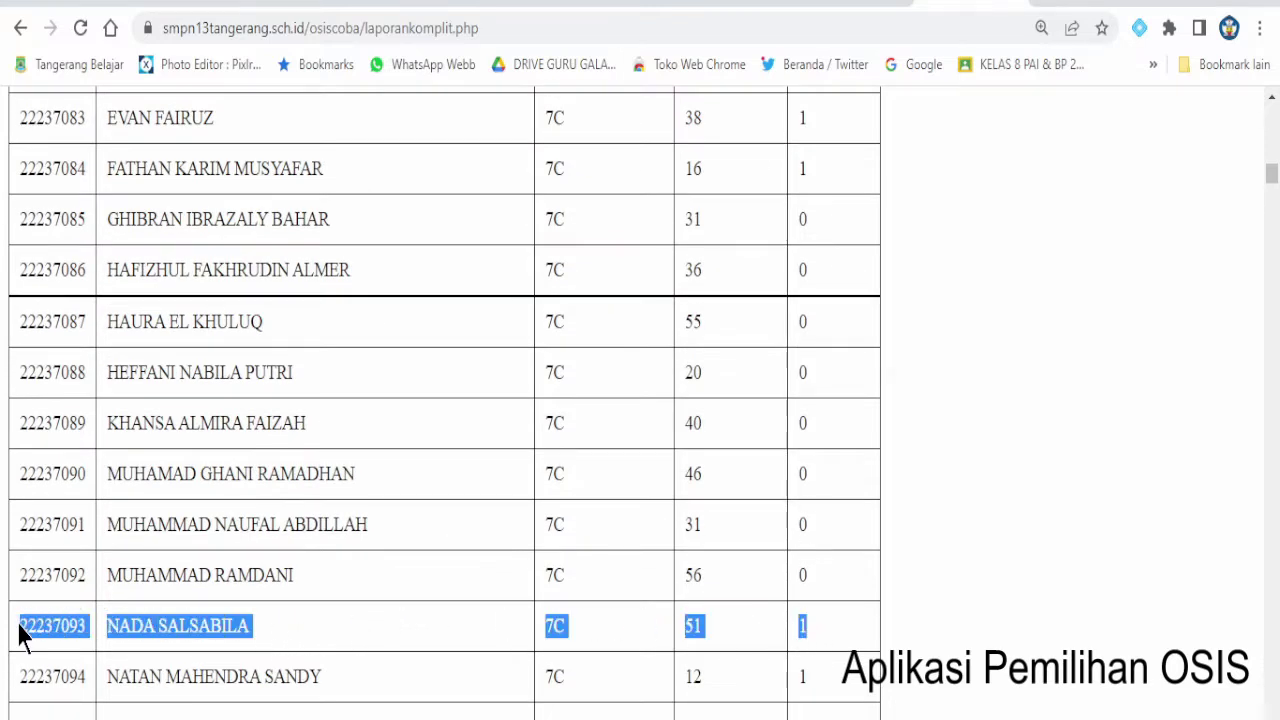
pyautogui.click(826, 633)
pyautogui.scroll(-2, 830, 560)
pyautogui.moveTo(826, 452); pyautogui.dragTo(15, 450)
pyautogui.scroll(-9, 797, 569)
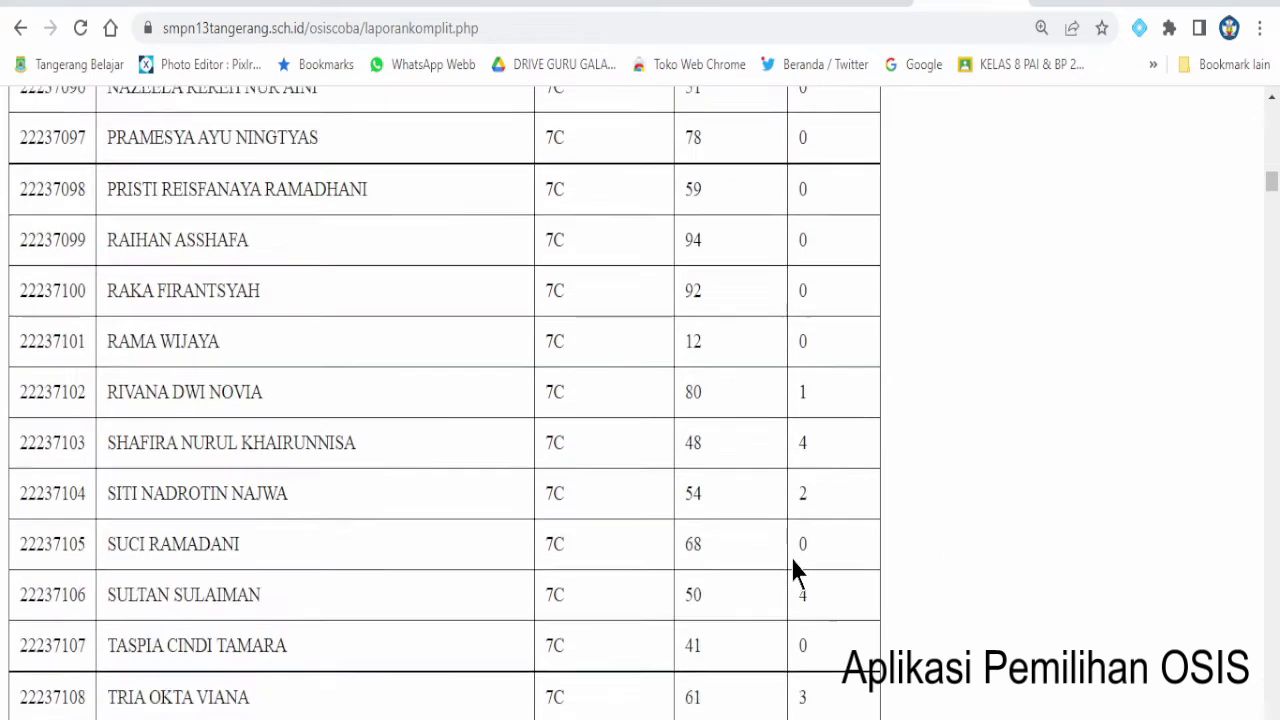
pyautogui.scroll(-6, 797, 571)
pyautogui.scroll(-20, 795, 566)
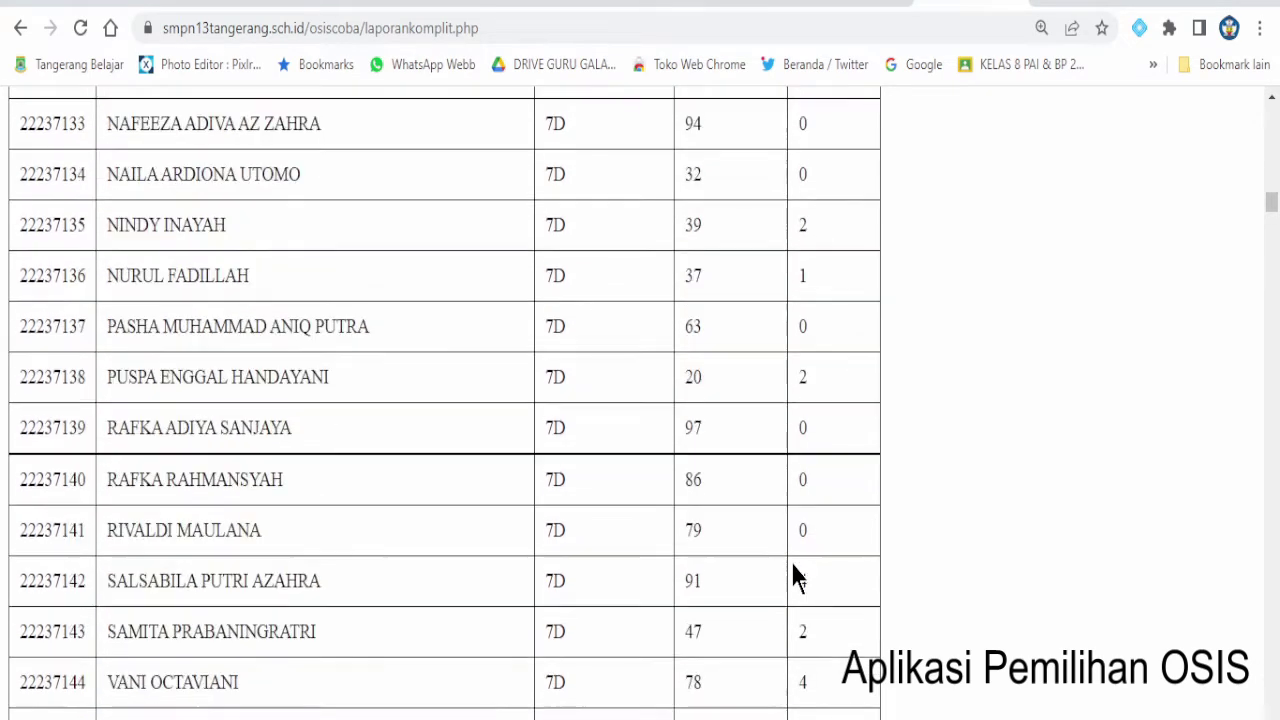
pyautogui.scroll(-2, 800, 580)
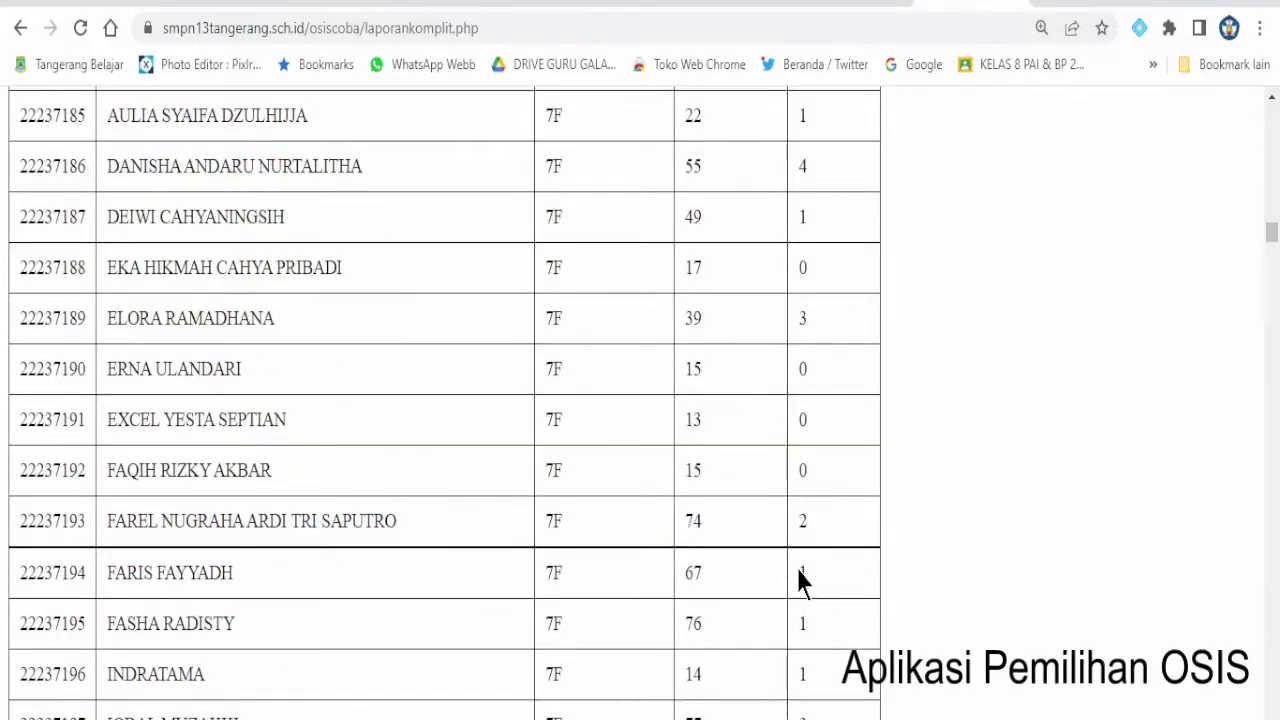
pyautogui.scroll(1, 827, 345)
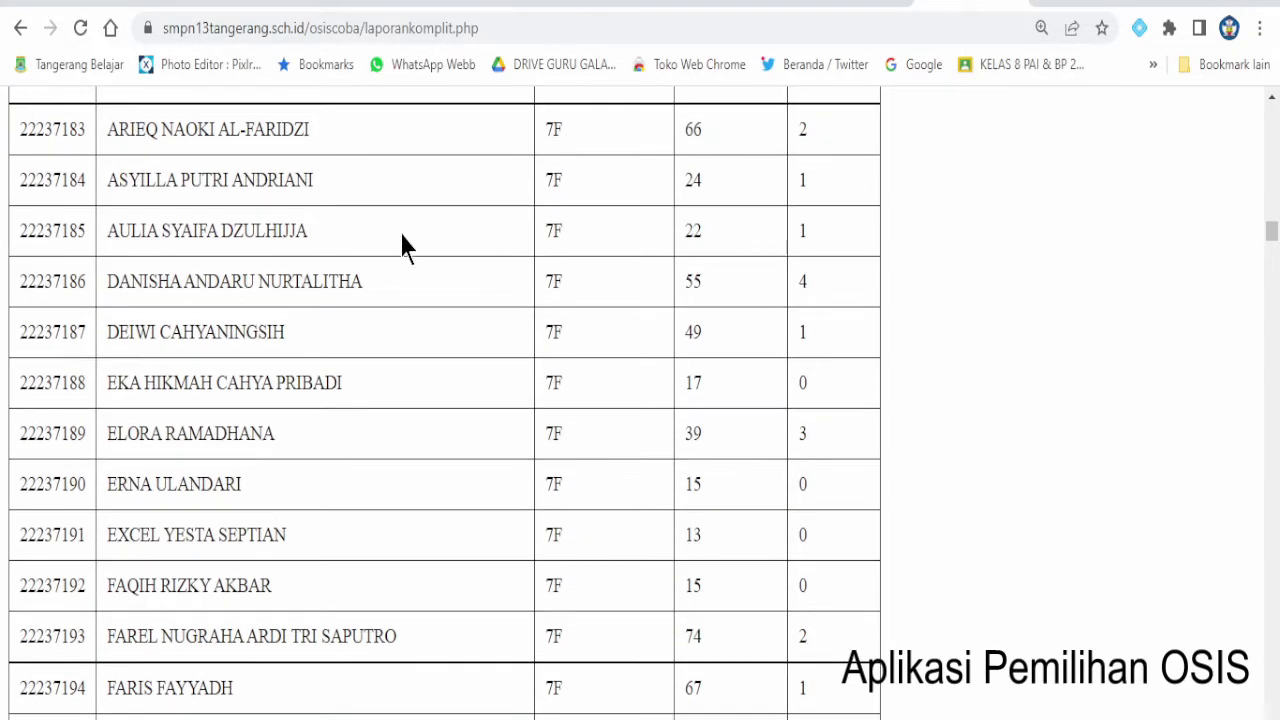
pyautogui.moveTo(18, 145); pyautogui.dragTo(750, 282)
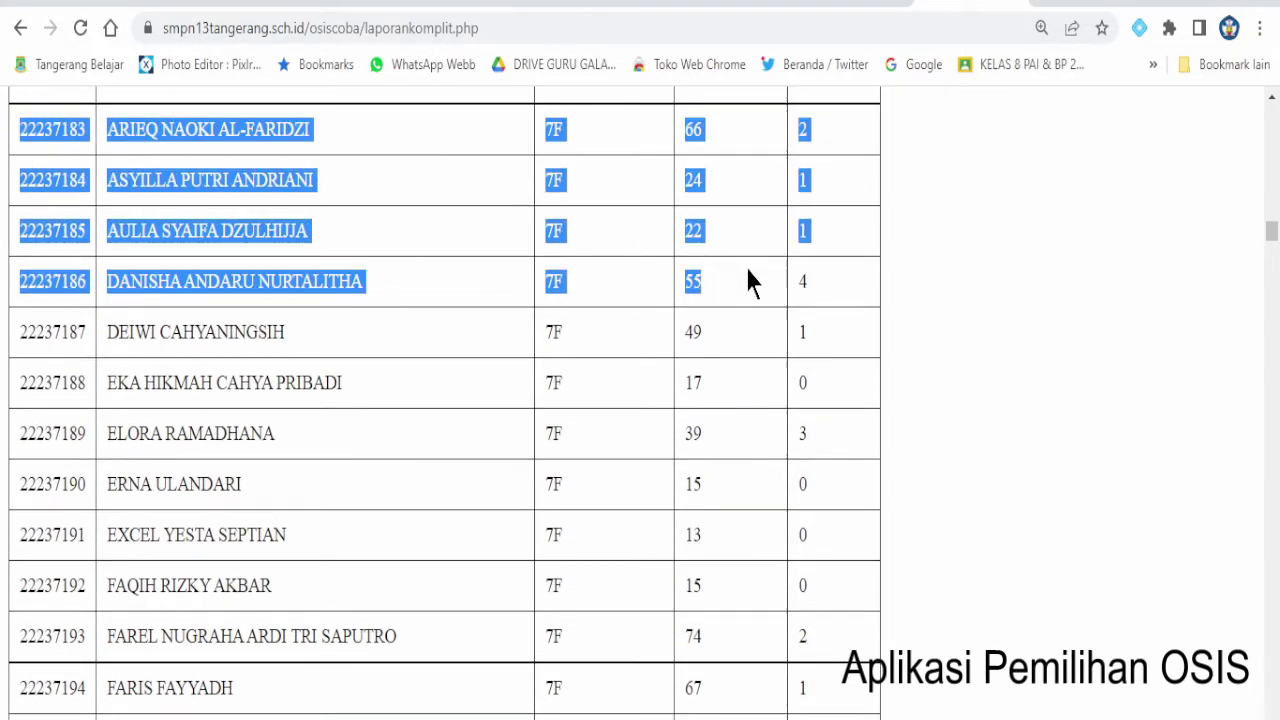
pyautogui.click(826, 300)
pyautogui.doubleClick(803, 182)
pyautogui.doubleClick(802, 231)
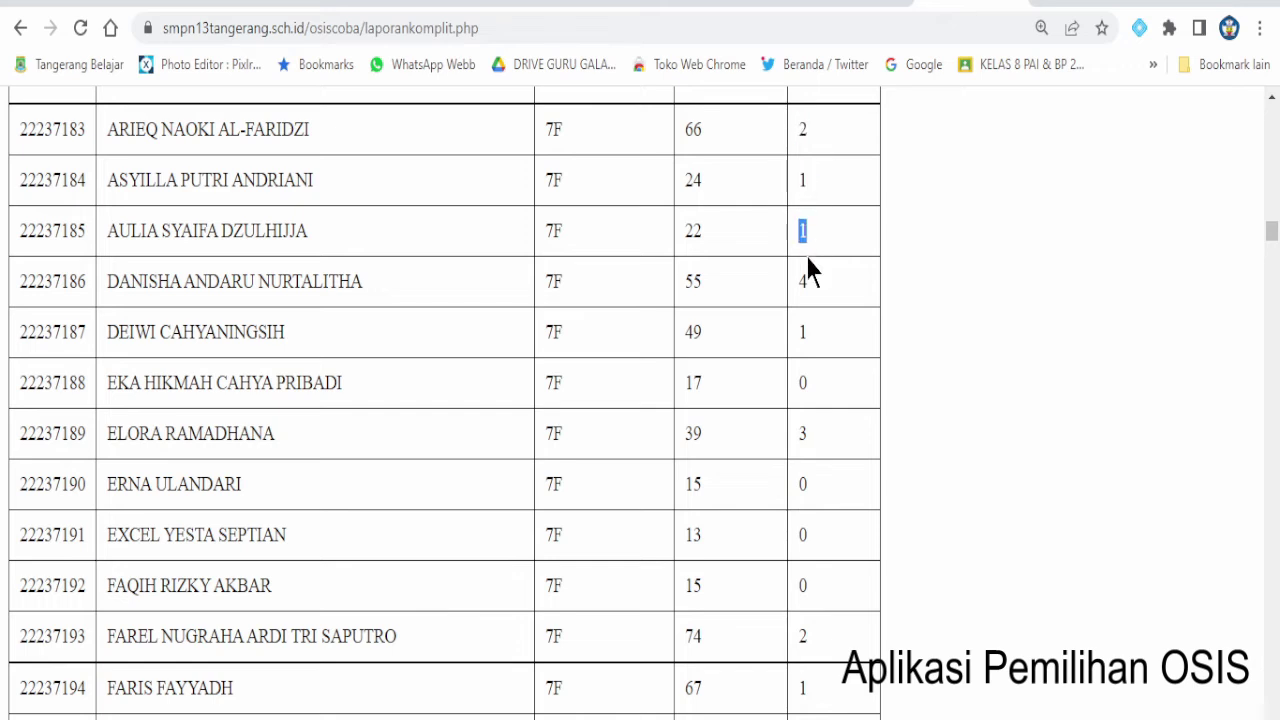
pyautogui.scroll(-18, 748, 348)
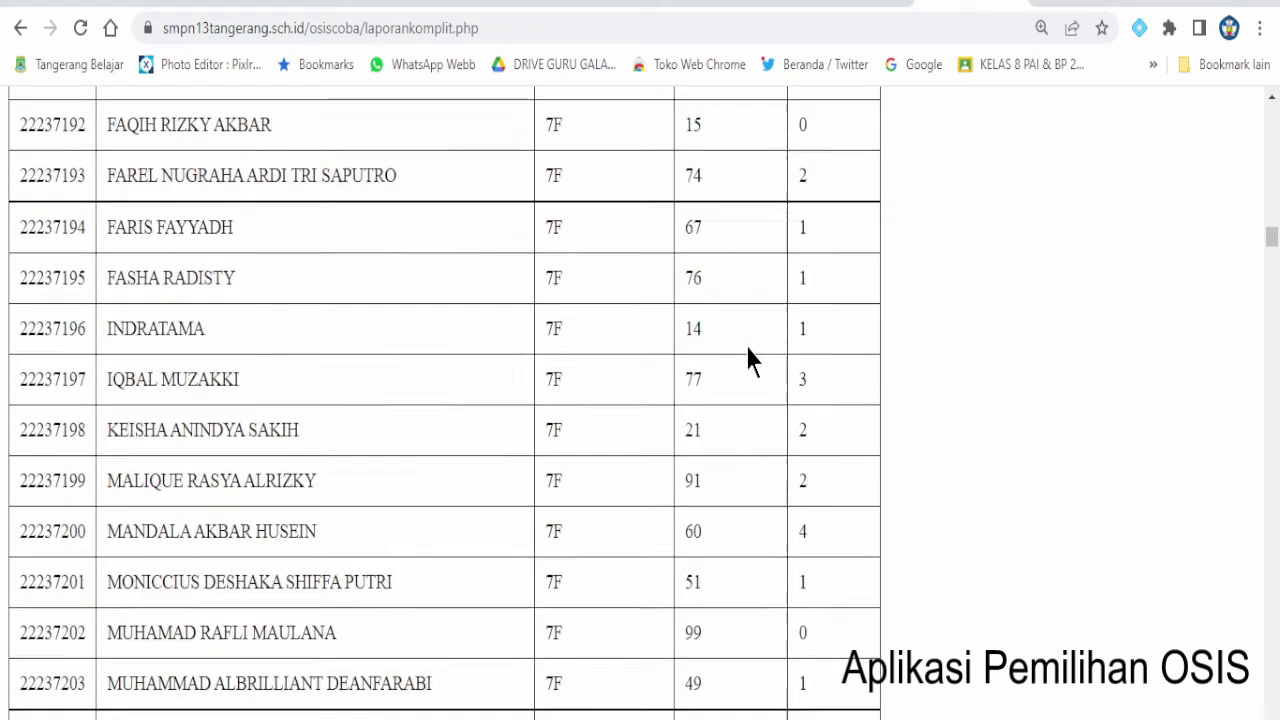
pyautogui.scroll(-15, 748, 358)
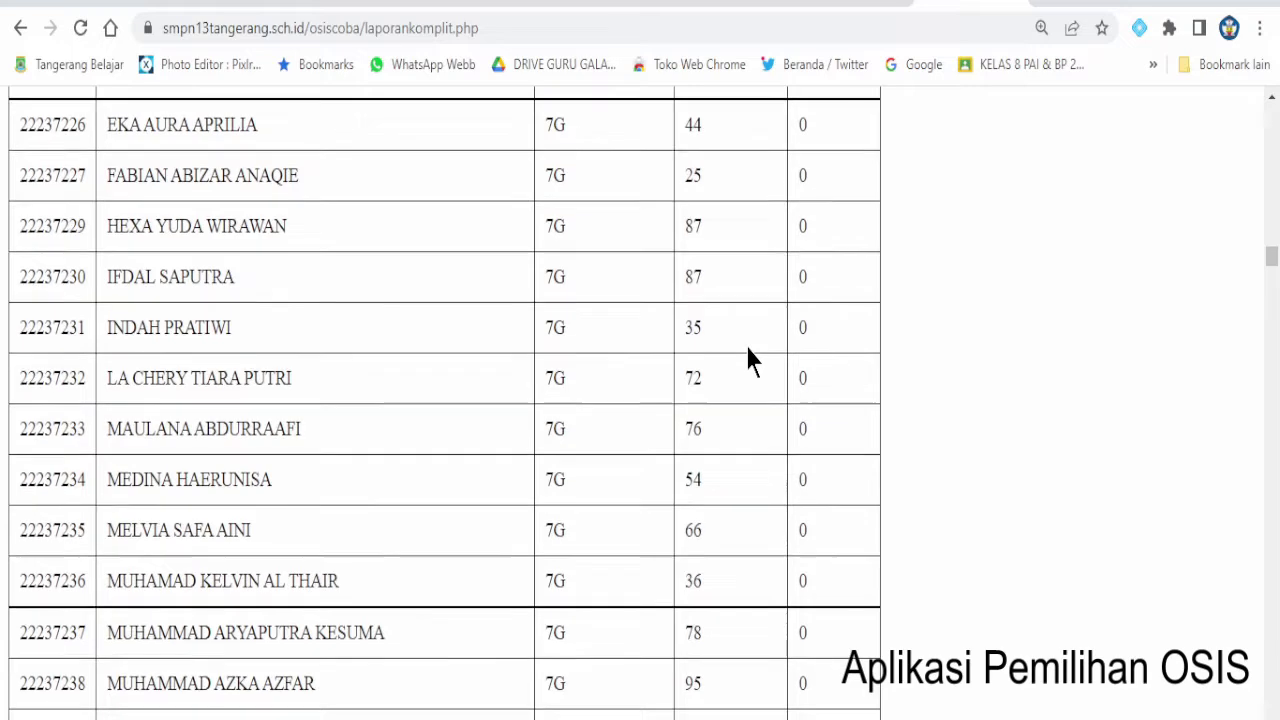
pyautogui.scroll(-5, 748, 348)
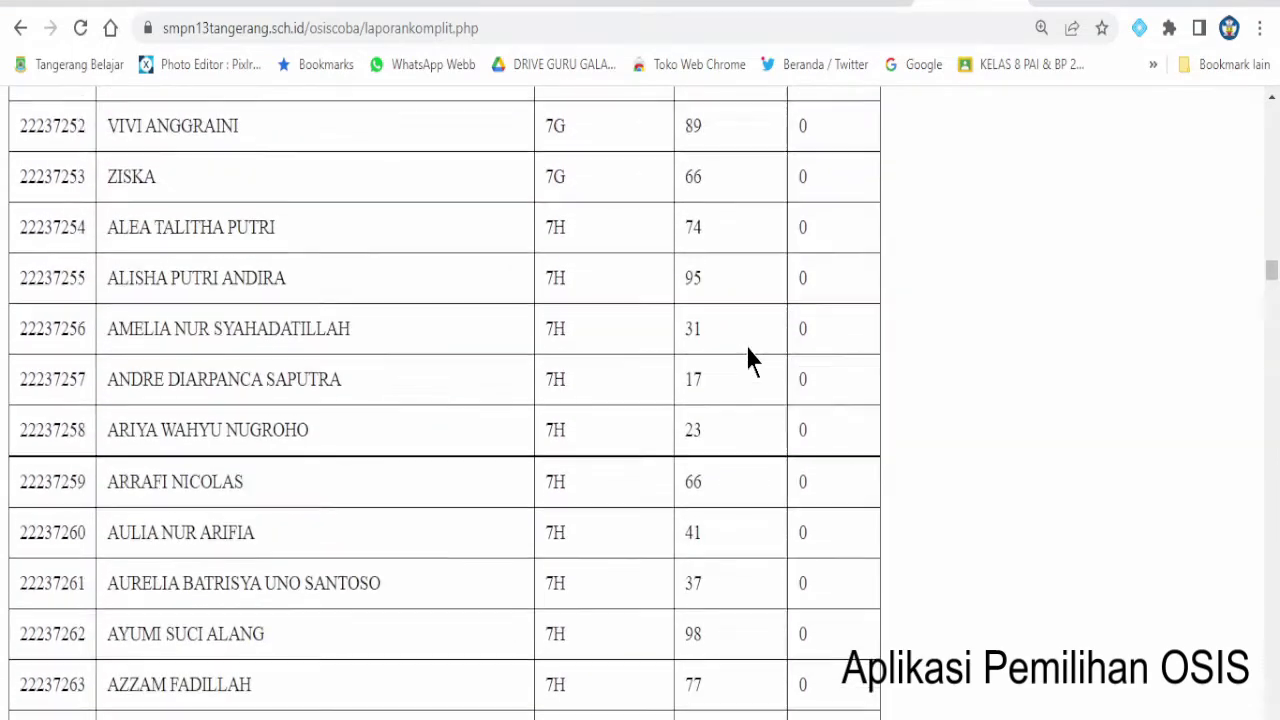
pyautogui.moveTo(1275, 285); pyautogui.dragTo(1271, 116)
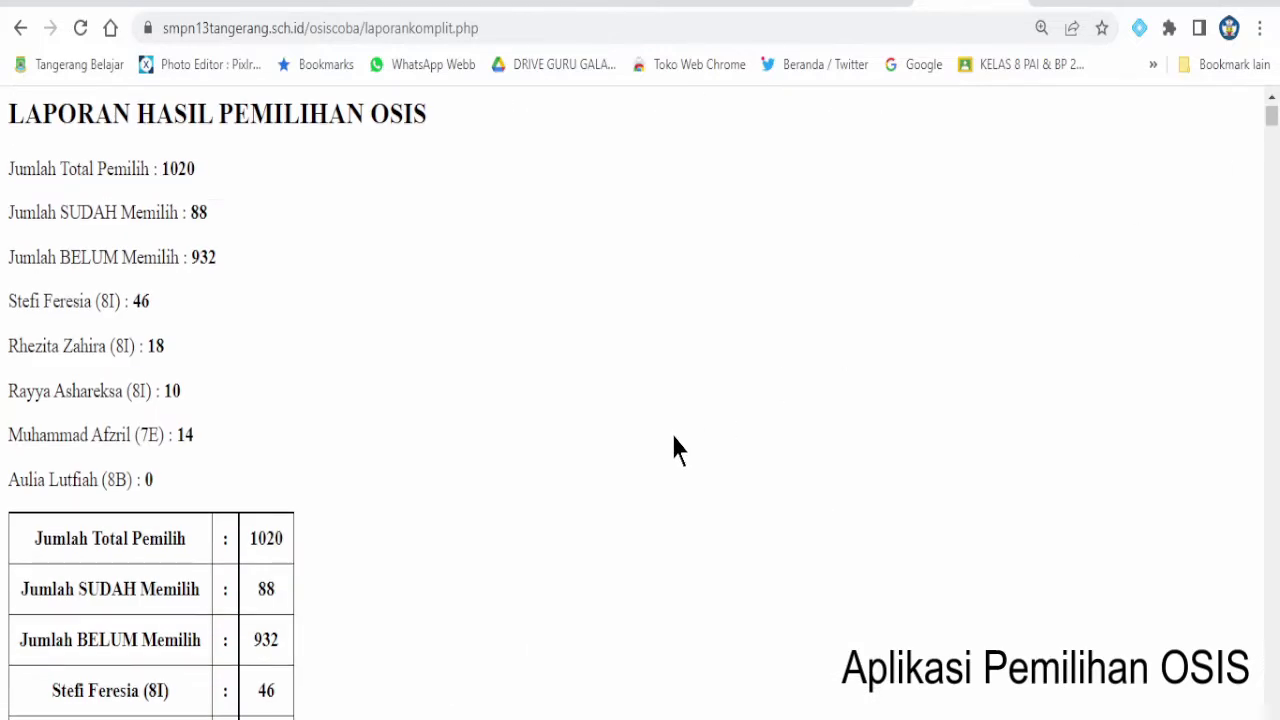
pyautogui.scroll(-2, 674, 449)
pyautogui.scroll(1, 674, 449)
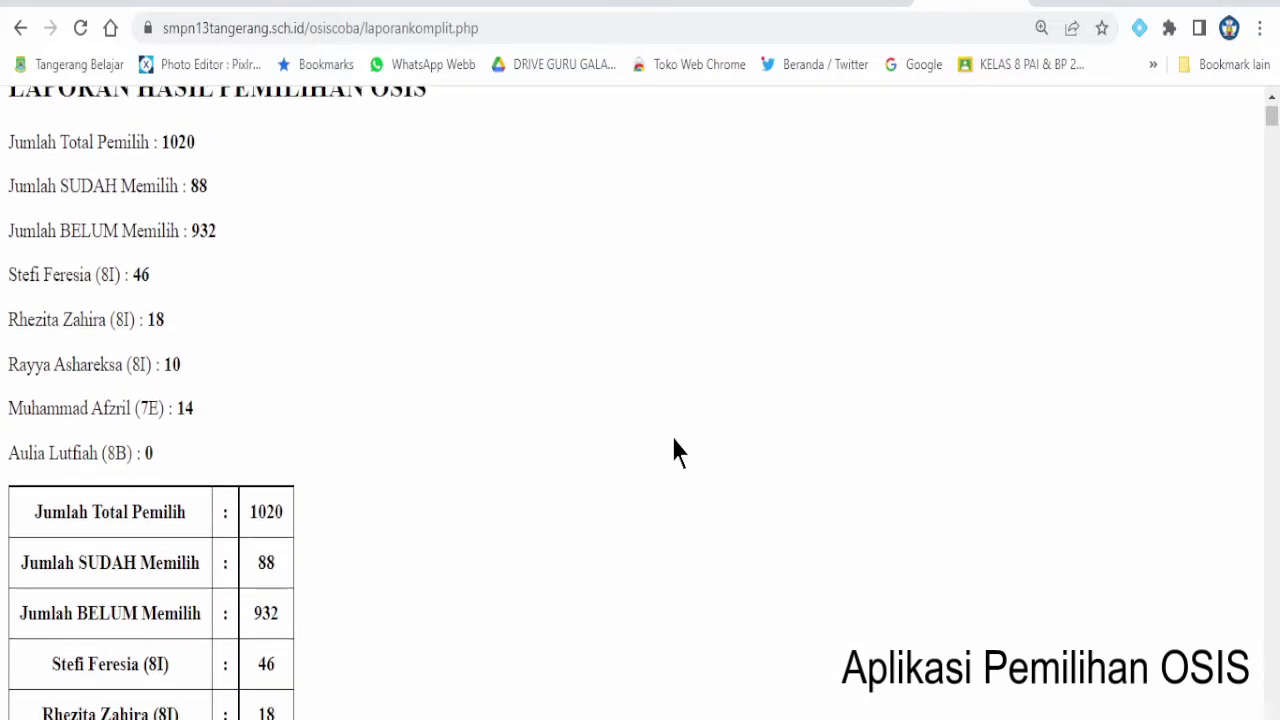
pyautogui.scroll(-6, 674, 449)
# - Change the address to laporan.php and check its totals: 89 voted, 931 not yet
pyautogui.click(540, 28)
pyautogui.click(578, 28)
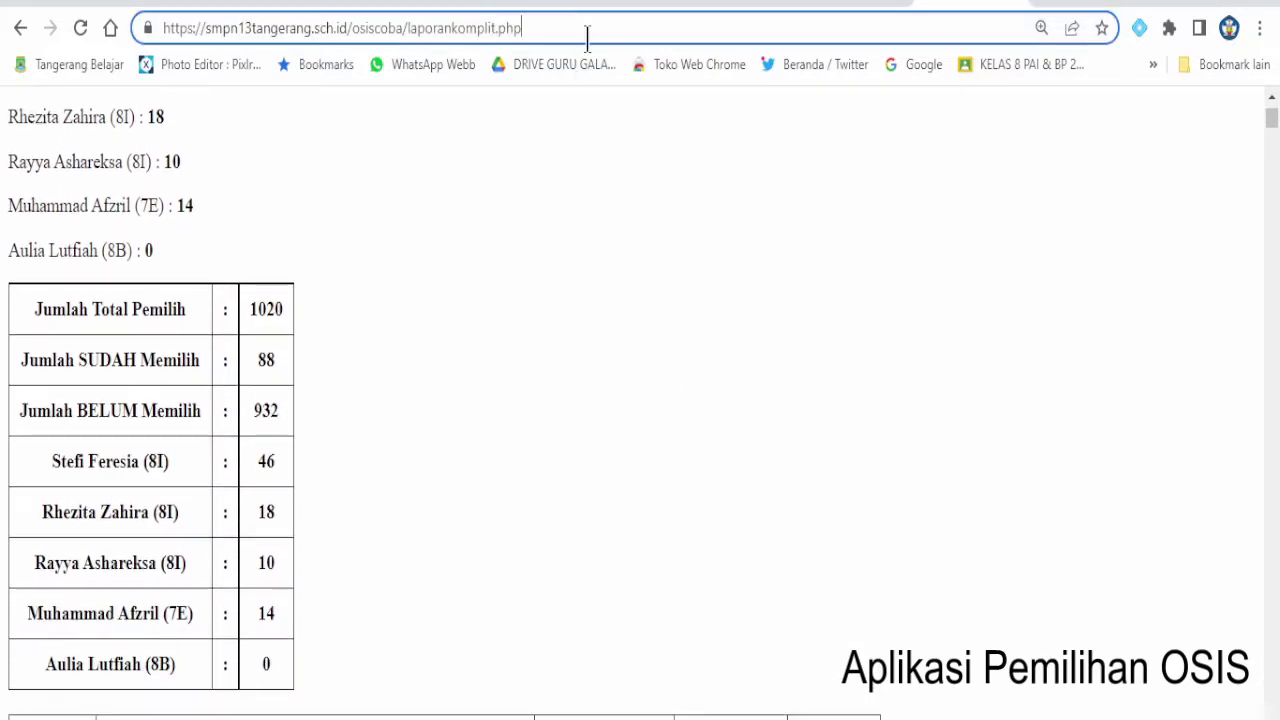
pyautogui.press('Left')
pyautogui.press('Left')
pyautogui.press('Left')
pyautogui.press('Left')
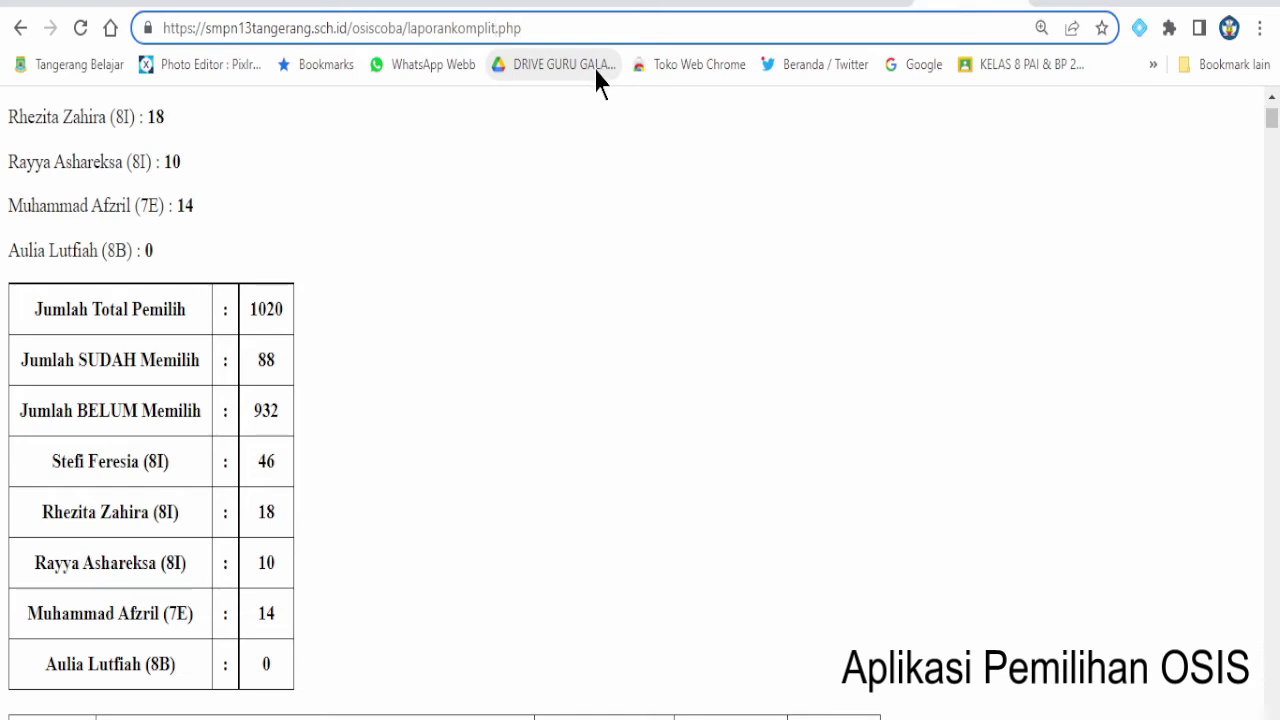
pyautogui.press('BackSpace')
pyautogui.press('BackSpace')
pyautogui.press('BackSpace')
pyautogui.press('BackSpace')
pyautogui.press('BackSpace')
pyautogui.press('BackSpace')
pyautogui.press('BackSpace')
pyautogui.press('Return')
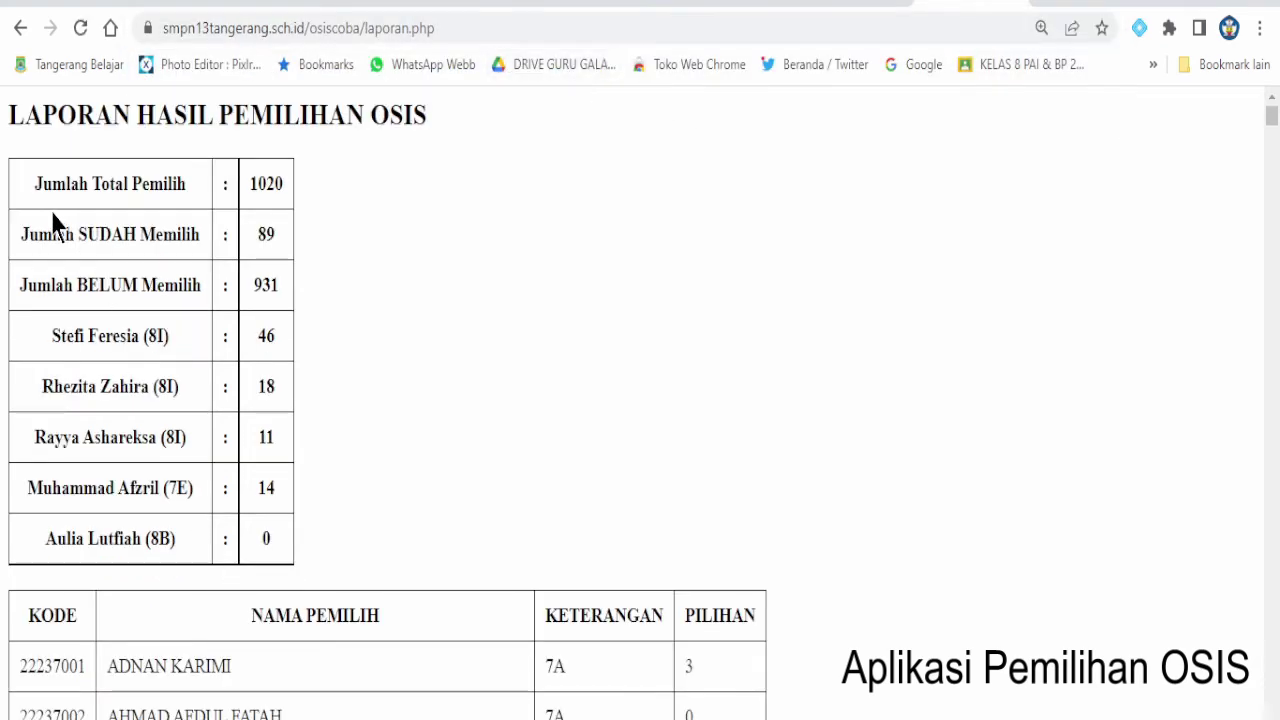
pyautogui.moveTo(33, 184); pyautogui.dragTo(272, 533)
pyautogui.click(271, 468)
# - Scroll through the laporan.php voter list and back to the top
pyautogui.scroll(-2, 300, 560)
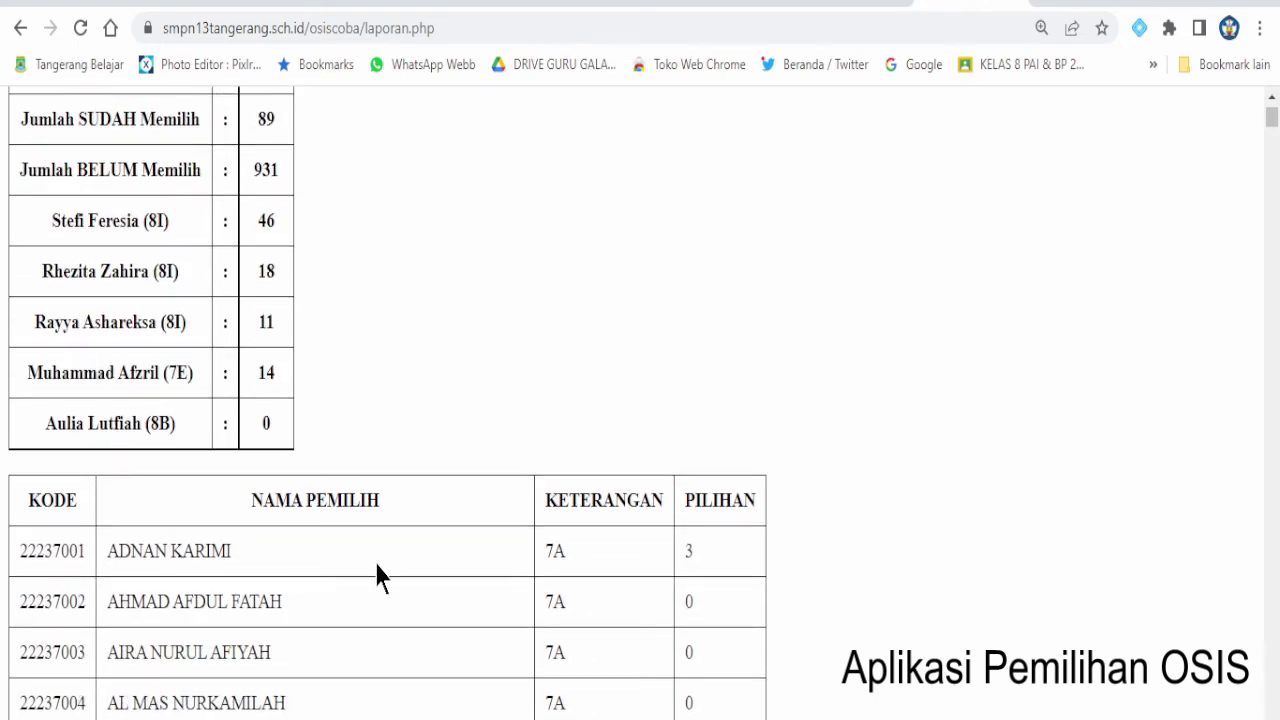
pyautogui.scroll(-4, 375, 562)
pyautogui.scroll(-4, 377, 575)
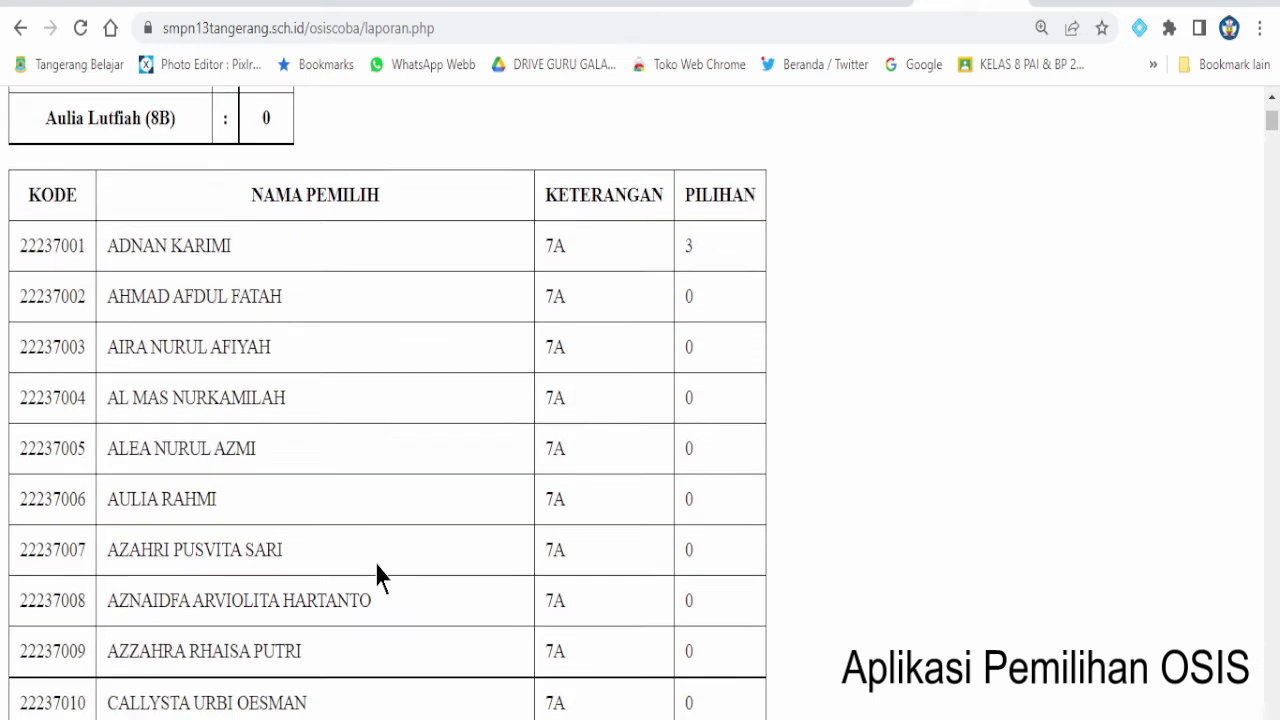
pyautogui.scroll(-12, 378, 577)
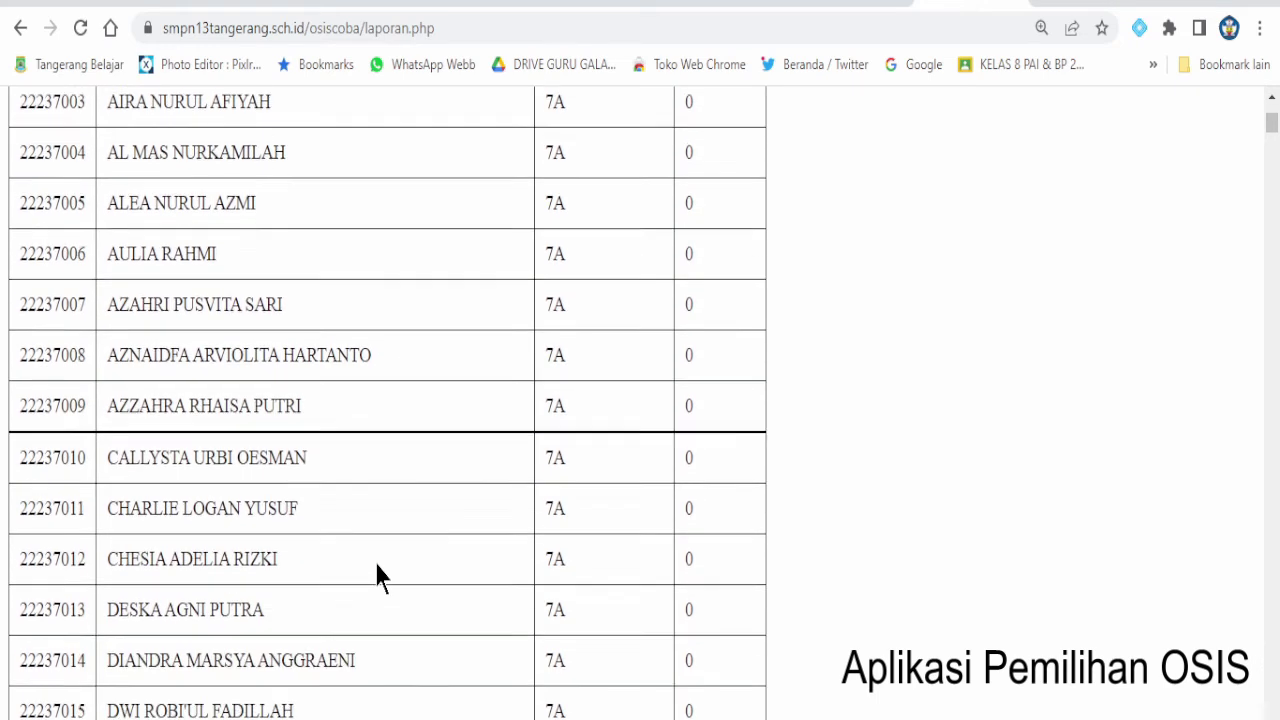
pyautogui.scroll(-3, 377, 577)
pyautogui.scroll(13, 377, 577)
pyautogui.scroll(4, 377, 577)
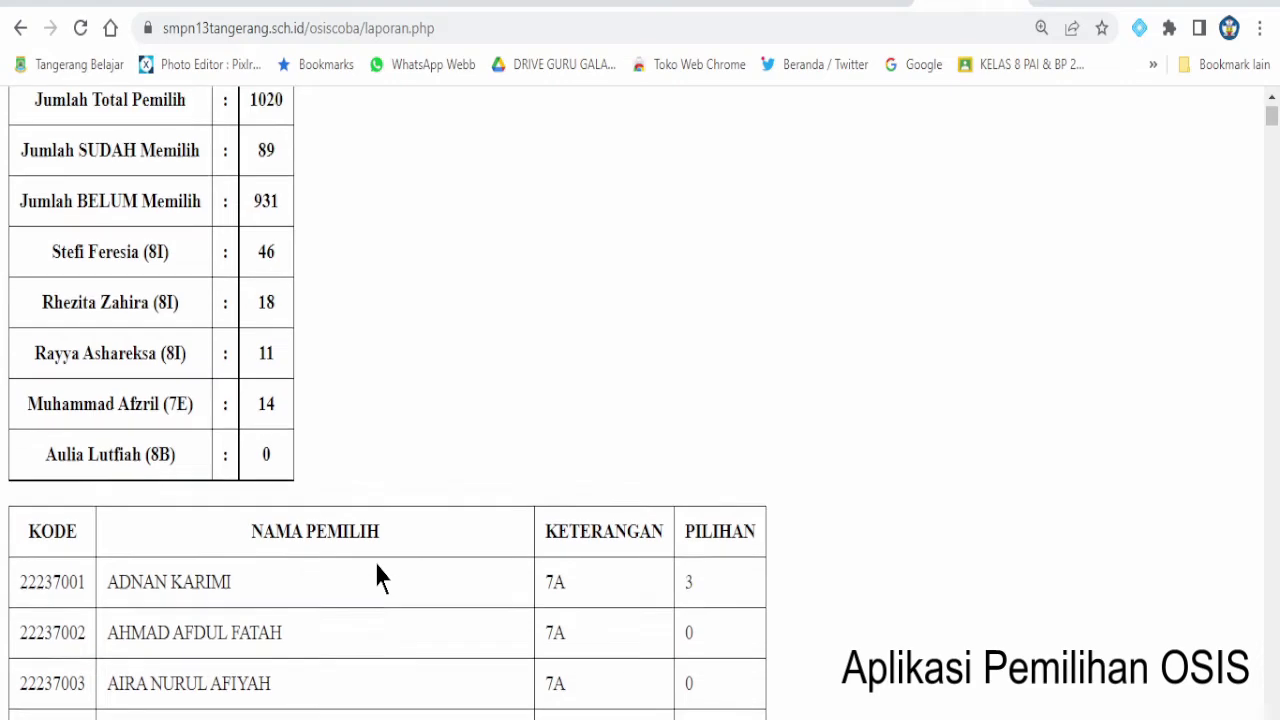
pyautogui.scroll(-4, 377, 577)
pyautogui.scroll(-20, 378, 577)
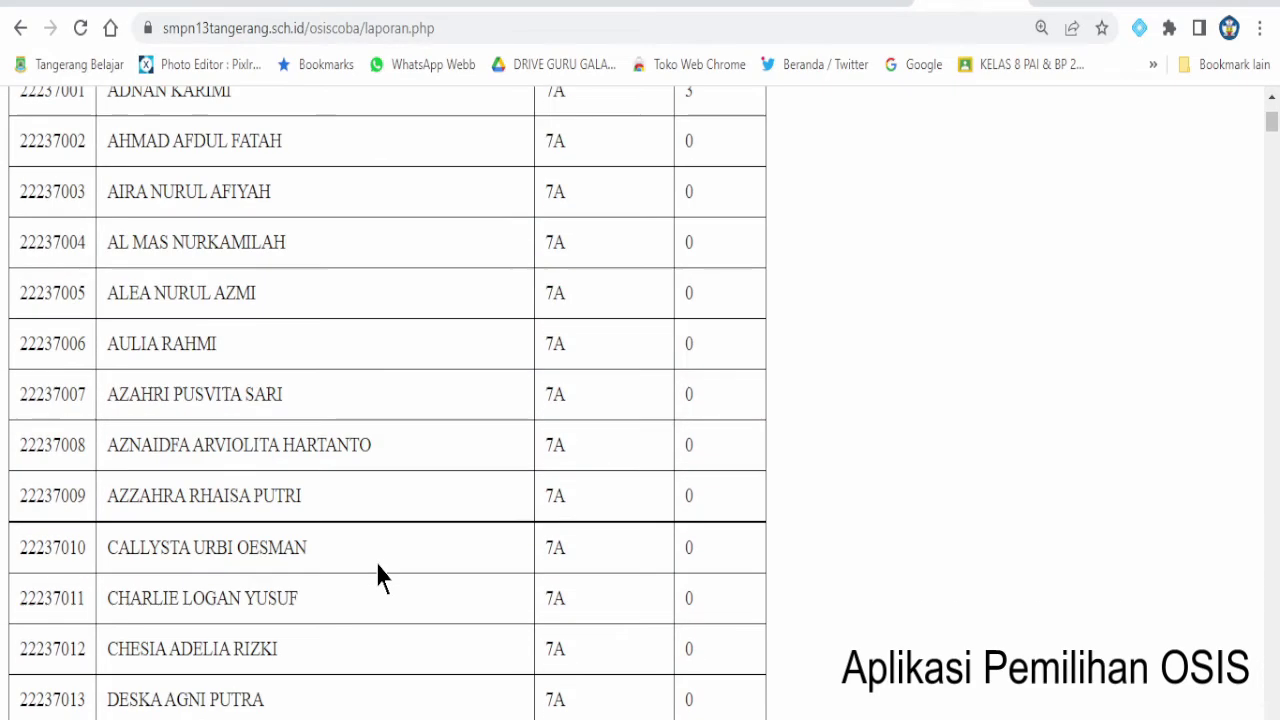
pyautogui.moveTo(1274, 164); pyautogui.dragTo(1263, 77)
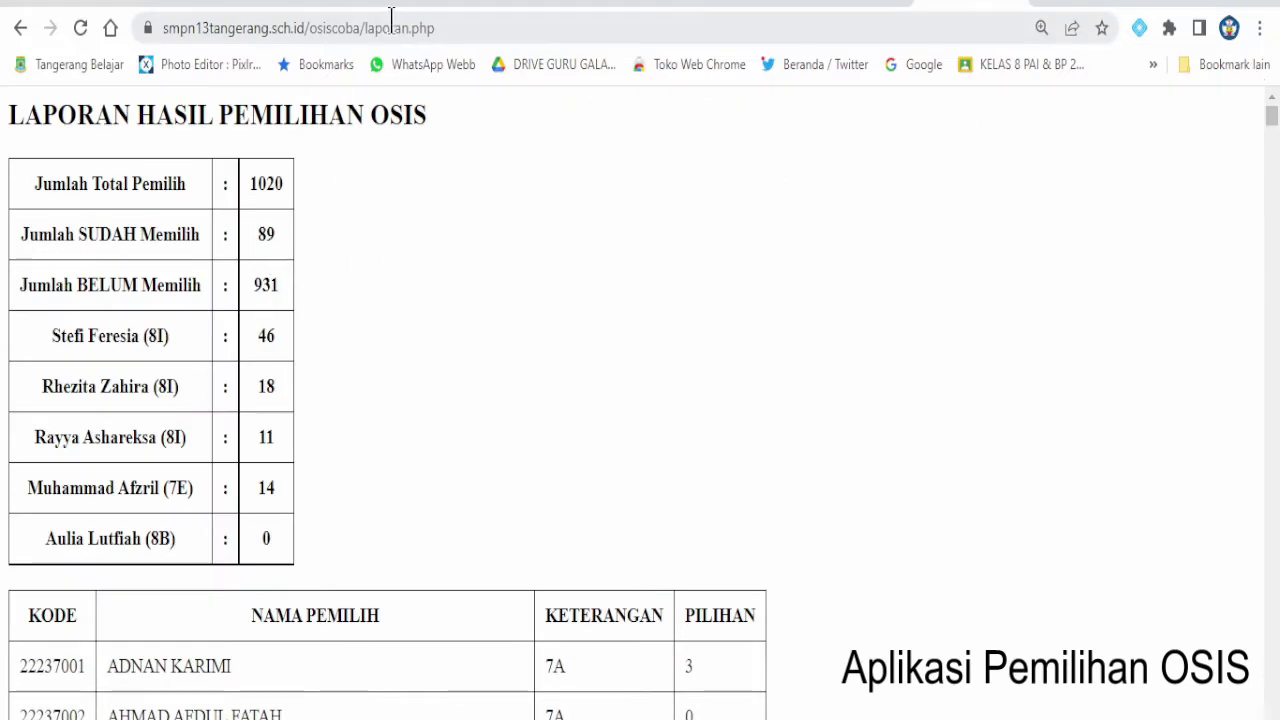
# - Open laporanpemilih.php from the address bar and select its heading and summary rows
pyautogui.click(420, 30)
pyautogui.click(414, 29)
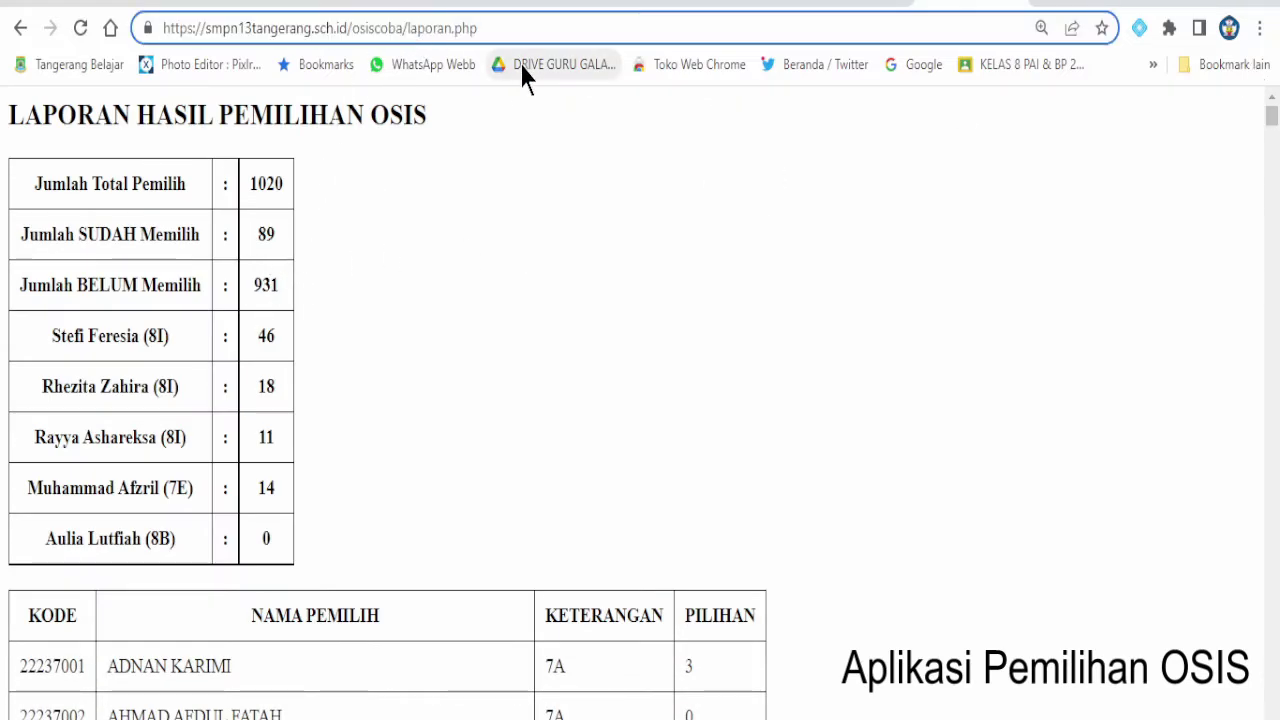
pyautogui.write('pemilih')
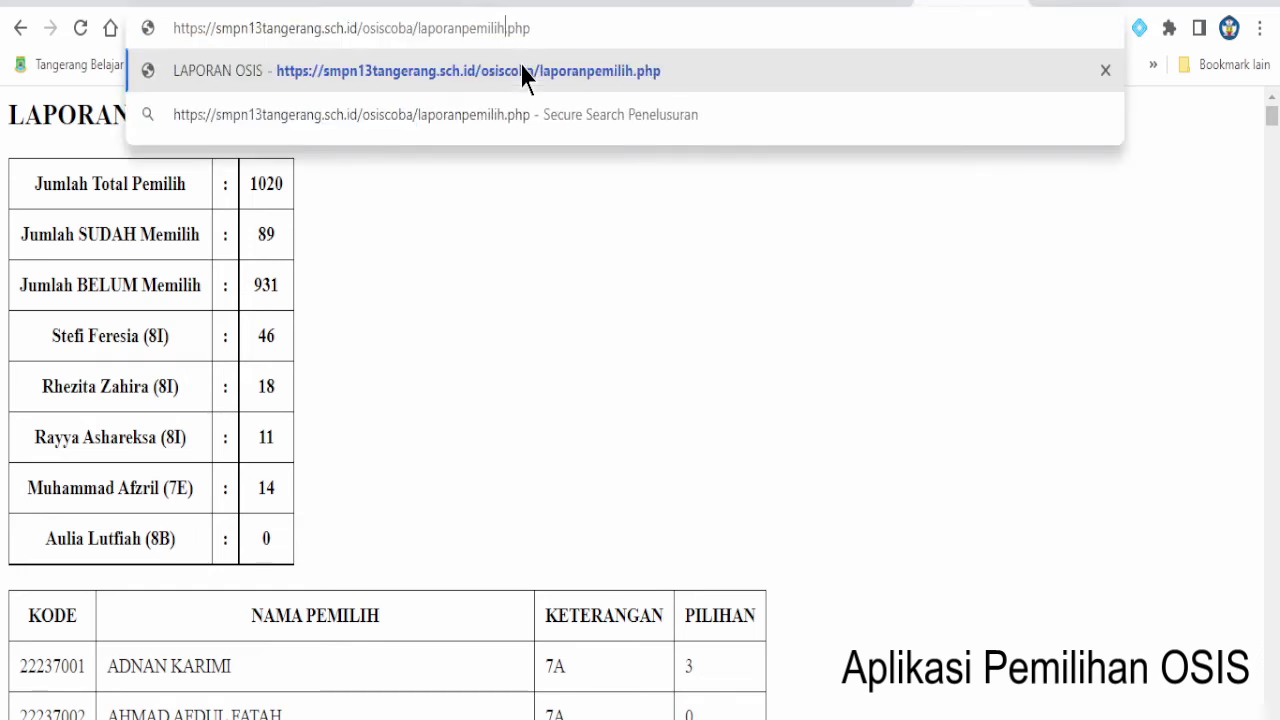
pyautogui.click(521, 66)
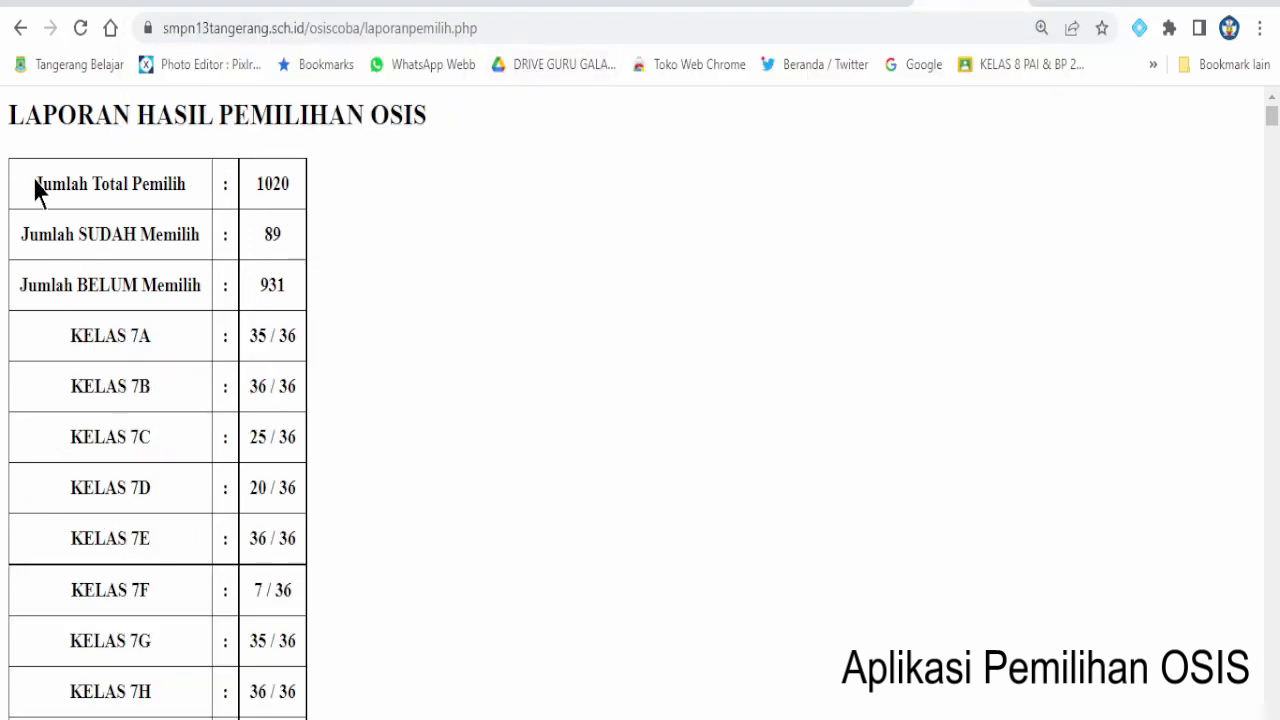
pyautogui.moveTo(8, 115); pyautogui.dragTo(404, 113)
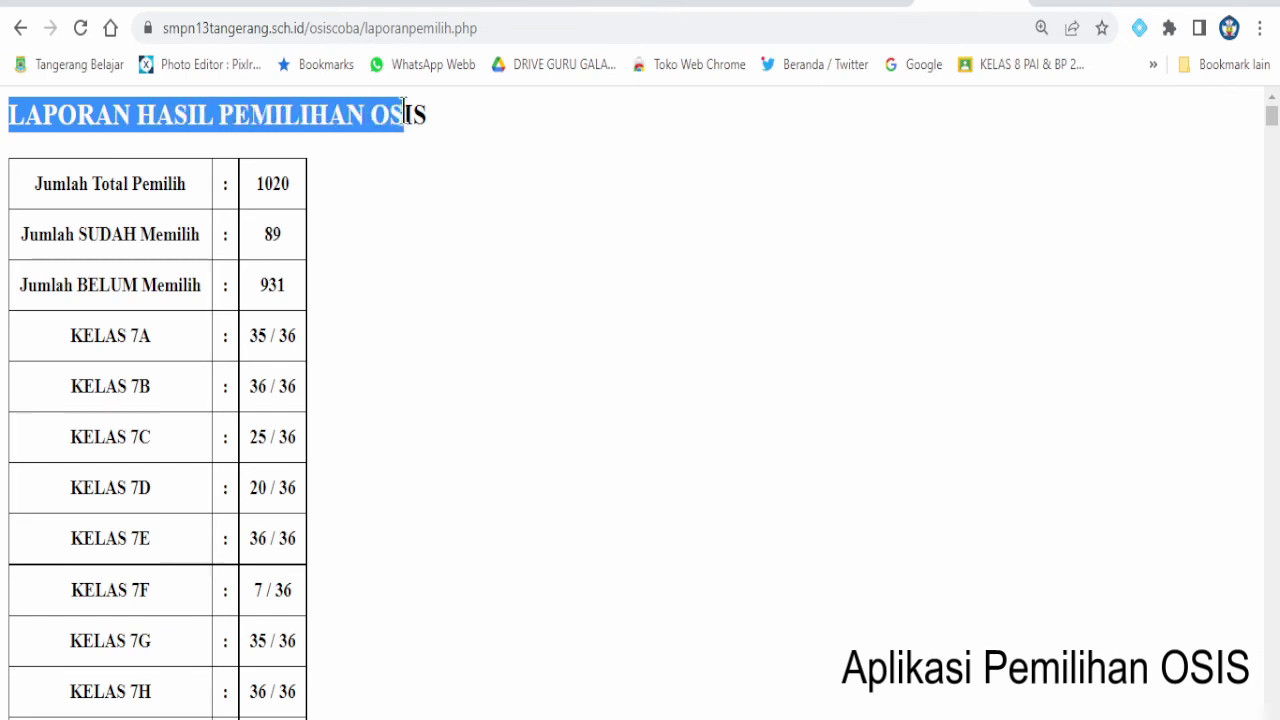
pyautogui.moveTo(37, 186); pyautogui.dragTo(295, 480)
pyautogui.click(256, 462)
# - Mark class turnout values: 7C 25/36, 7D 20/36, 7E 36/36, 7I 34/36, plus 8D and 8I
pyautogui.moveTo(250, 437); pyautogui.dragTo(295, 431)
pyautogui.scroll(-2, 282, 470)
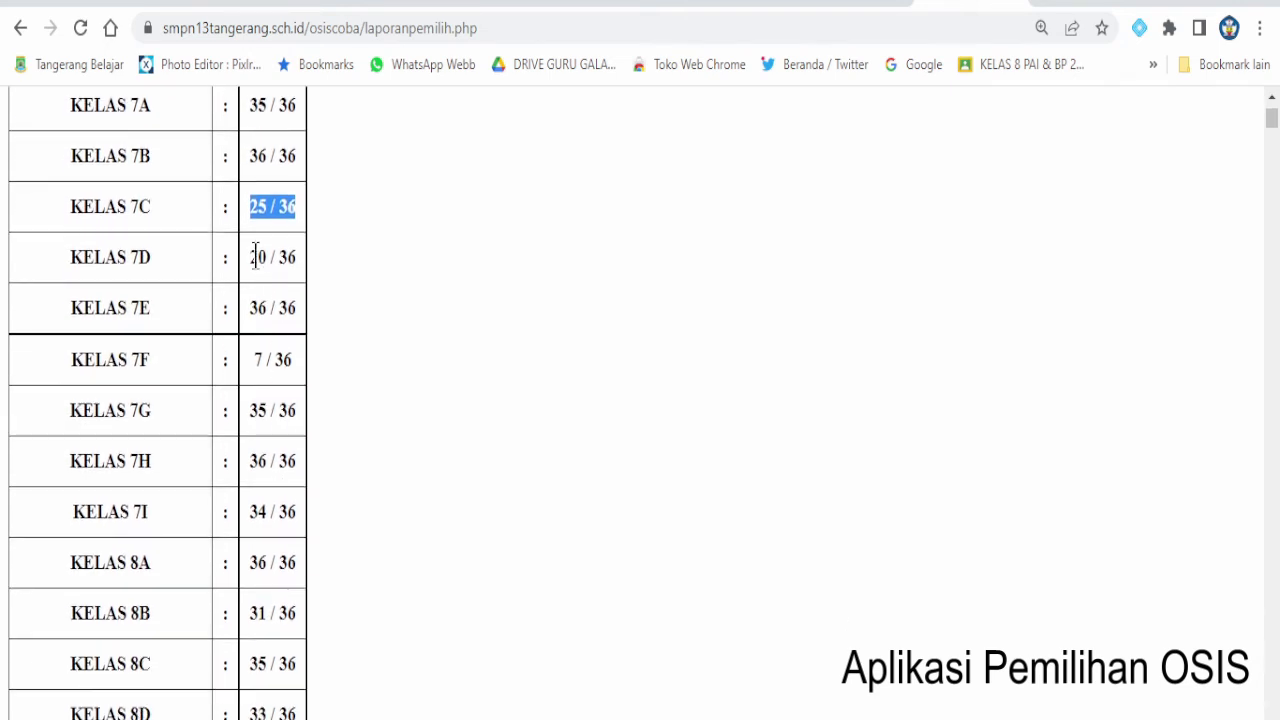
pyautogui.moveTo(251, 257); pyautogui.dragTo(292, 261)
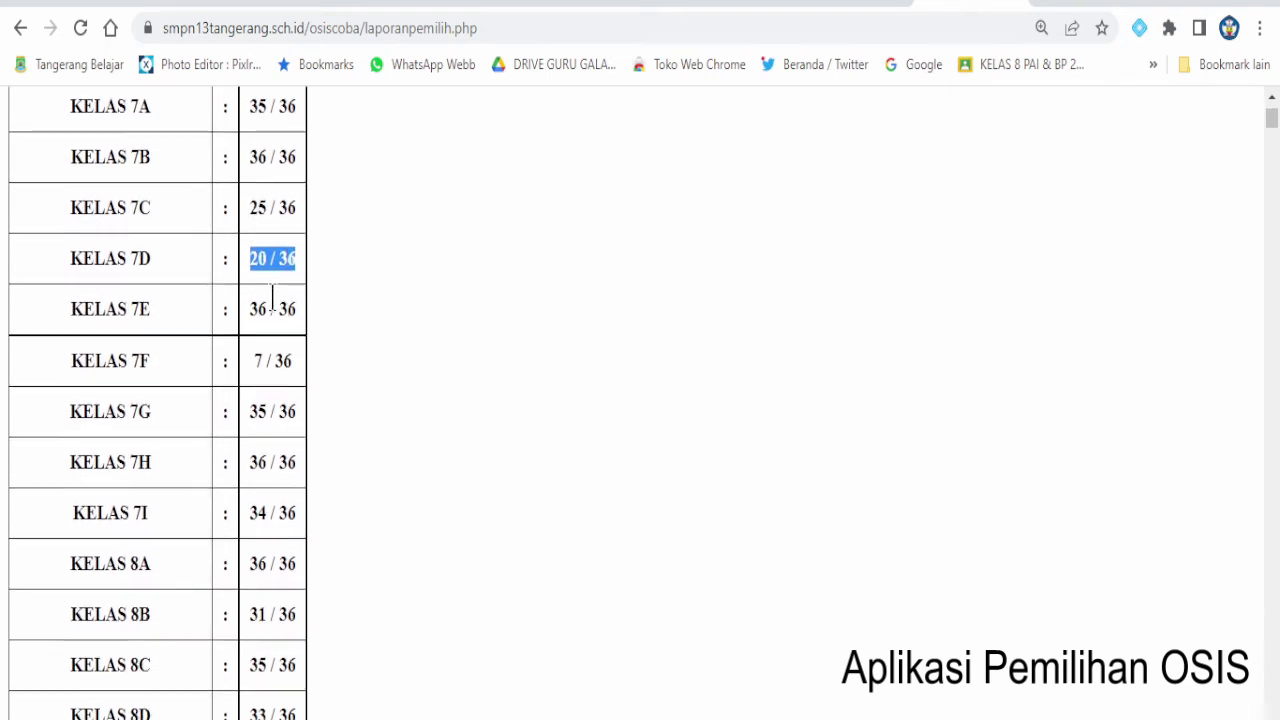
pyautogui.scroll(1, 272, 296)
pyautogui.moveTo(250, 422); pyautogui.dragTo(297, 445)
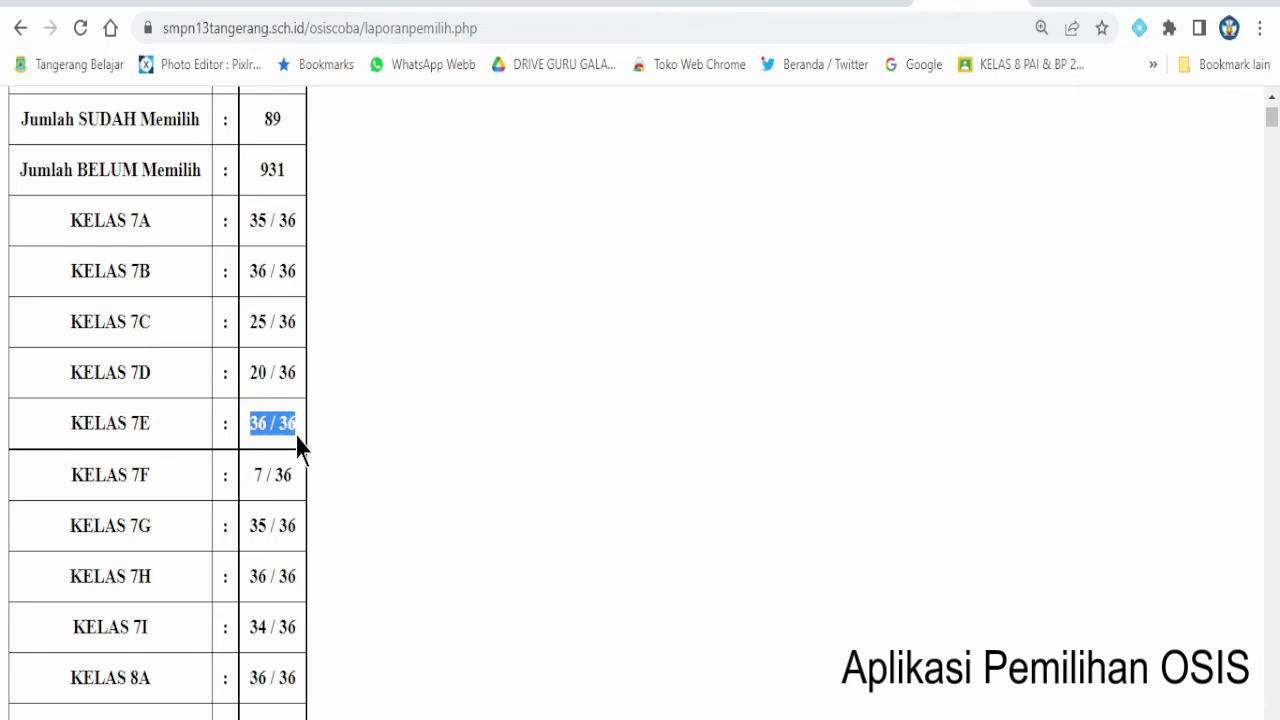
pyautogui.click(254, 470)
pyautogui.scroll(-2, 293, 482)
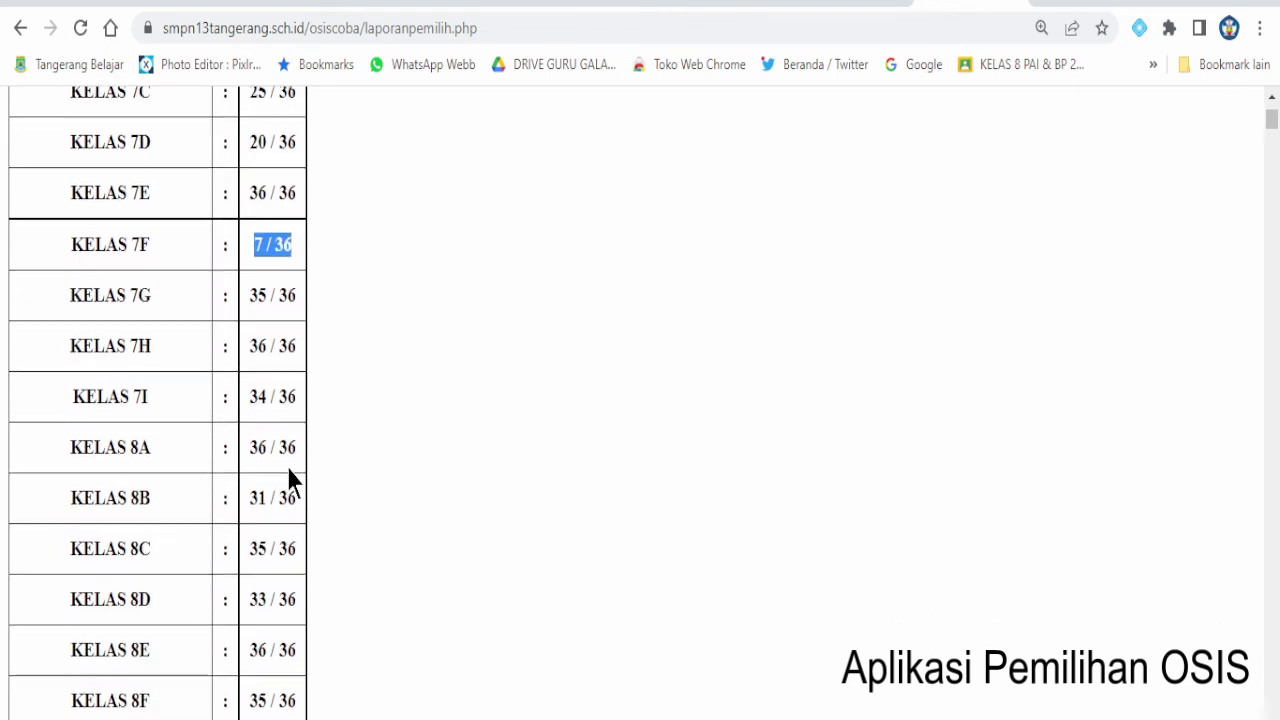
pyautogui.moveTo(252, 397); pyautogui.dragTo(298, 399)
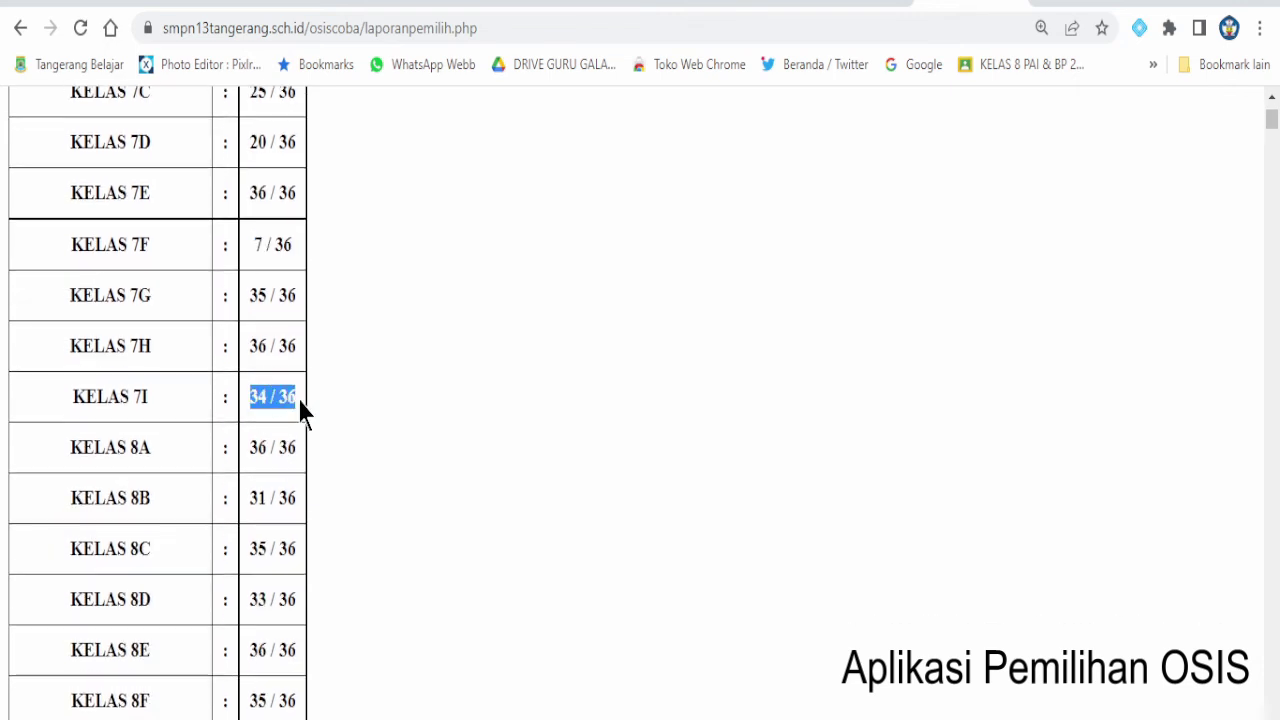
pyautogui.moveTo(250, 490); pyautogui.dragTo(297, 490)
pyautogui.scroll(-1, 297, 497)
pyautogui.scroll(-2, 297, 490)
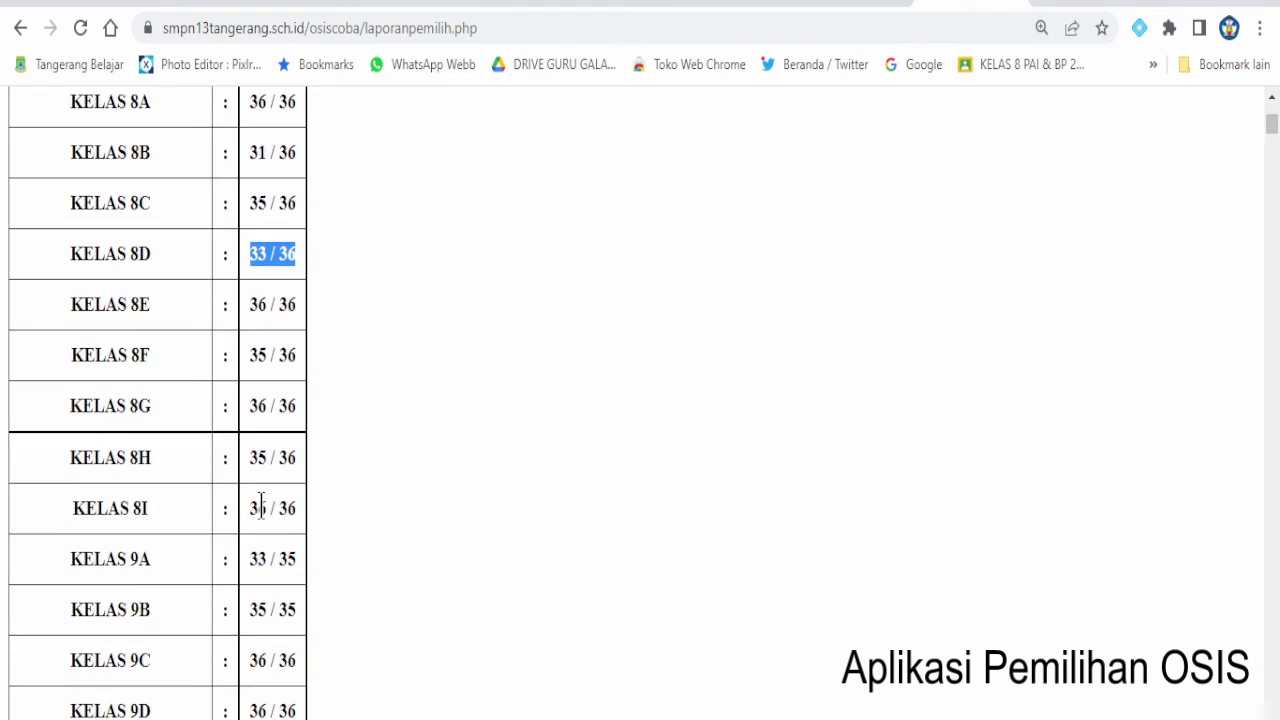
pyautogui.click(251, 510)
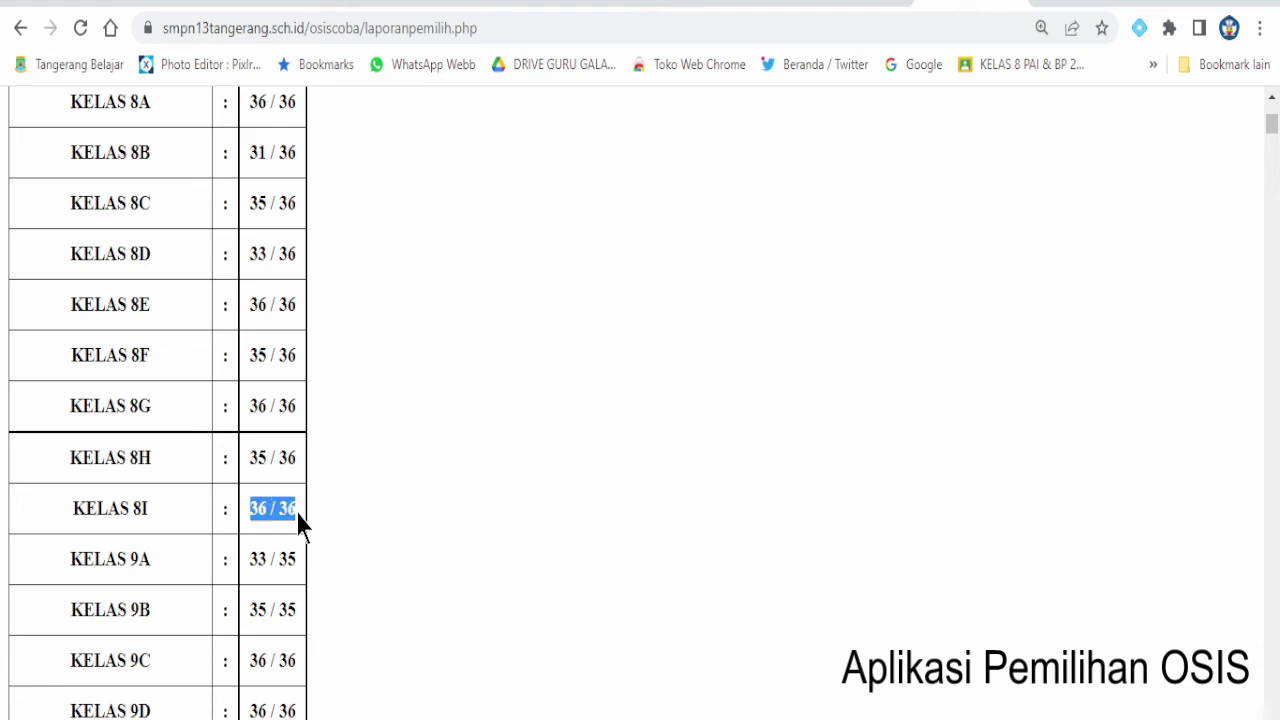
pyautogui.scroll(-2, 297, 512)
pyautogui.click(254, 470)
pyautogui.moveTo(254, 470); pyautogui.dragTo(298, 509)
# - Scroll down through the remaining classes and voter list, then back up
pyautogui.scroll(-2, 288, 482)
pyautogui.scroll(-2, 321, 545)
pyautogui.scroll(-5, 321, 545)
pyautogui.scroll(-7, 322, 548)
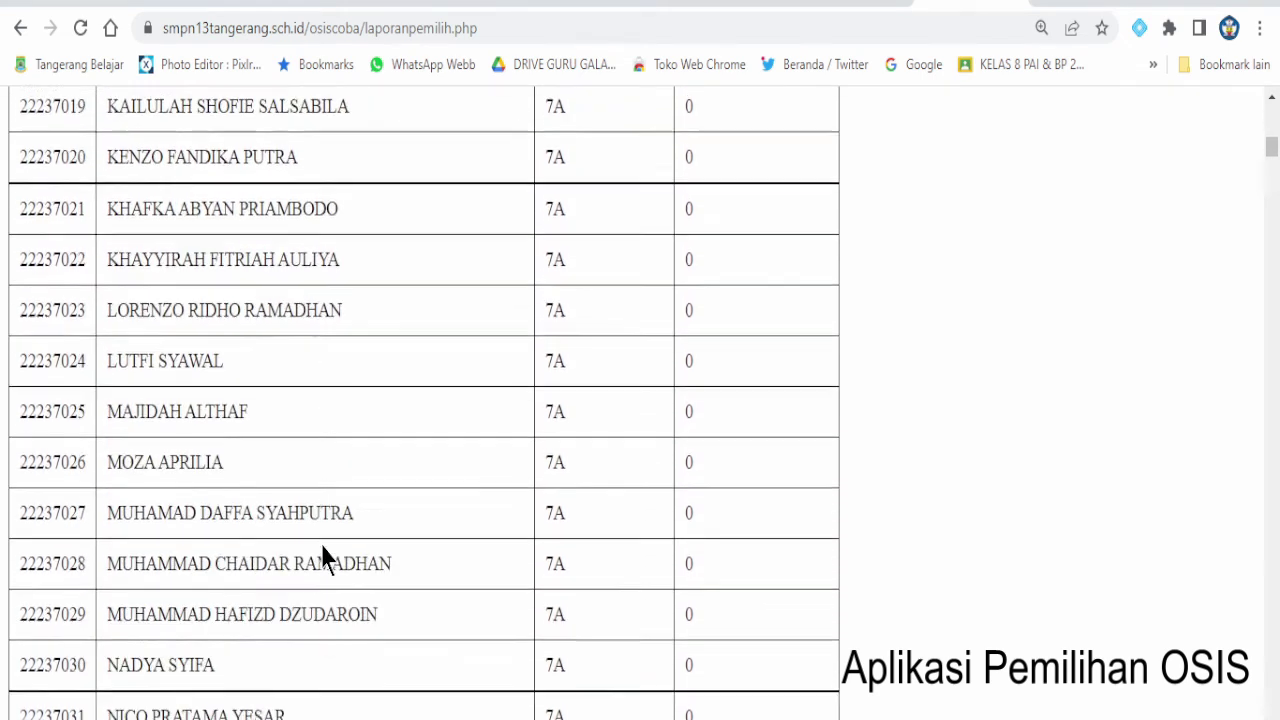
pyautogui.scroll(-9, 322, 557)
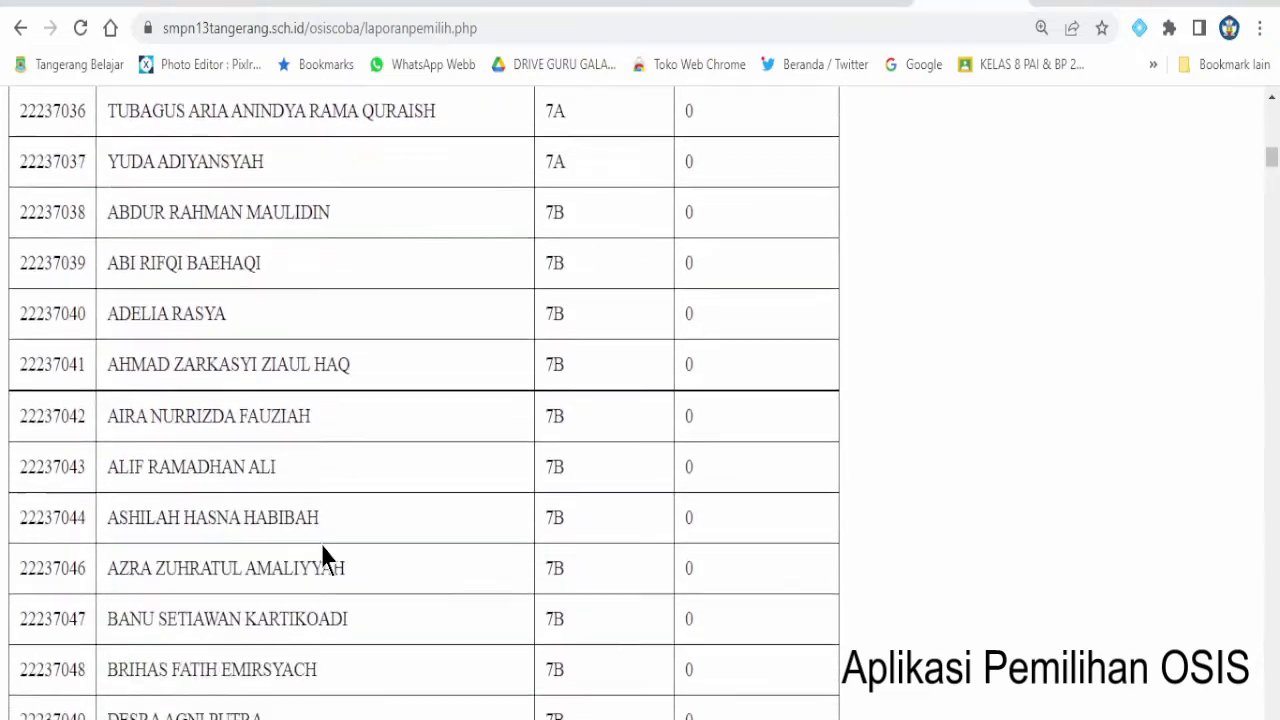
pyautogui.scroll(9, 322, 557)
pyautogui.scroll(12, 322, 557)
pyautogui.scroll(12, 322, 557)
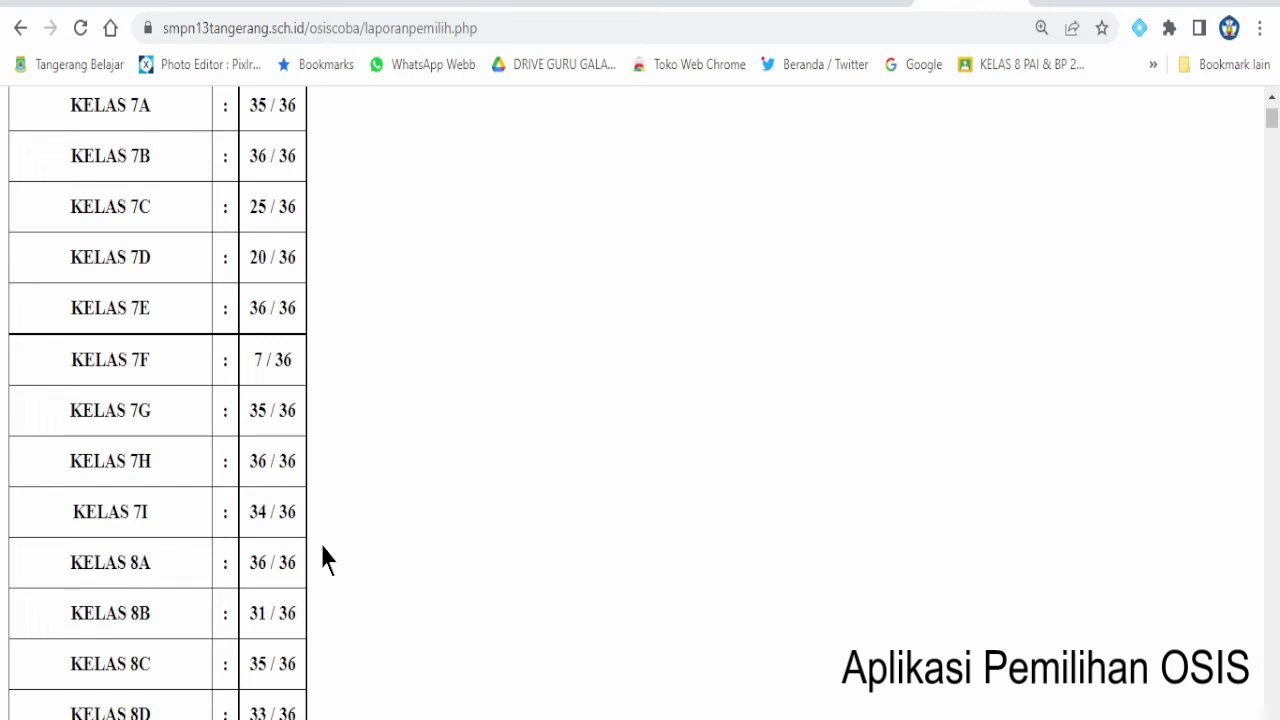
pyautogui.scroll(3, 322, 557)
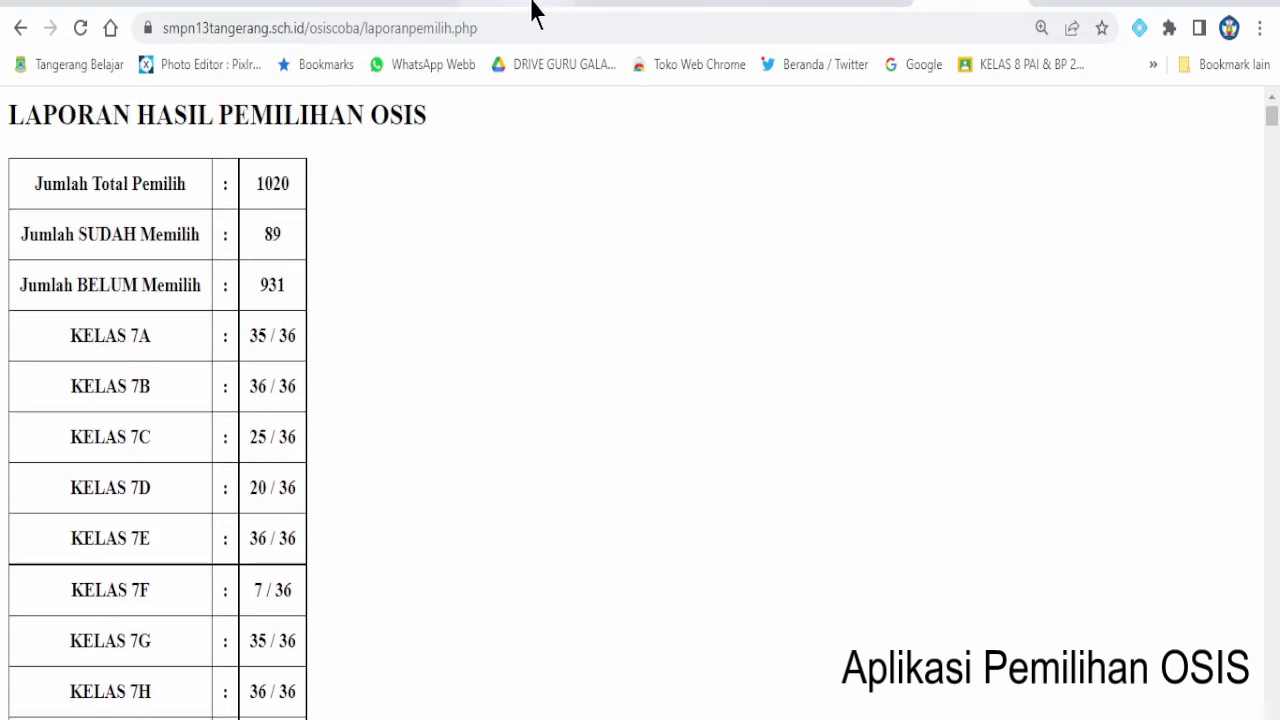
# - Trim the address back to smpn13tangerang.sch.id/osiscoba and load it
pyautogui.click(640, 25)
pyautogui.click(644, 27)
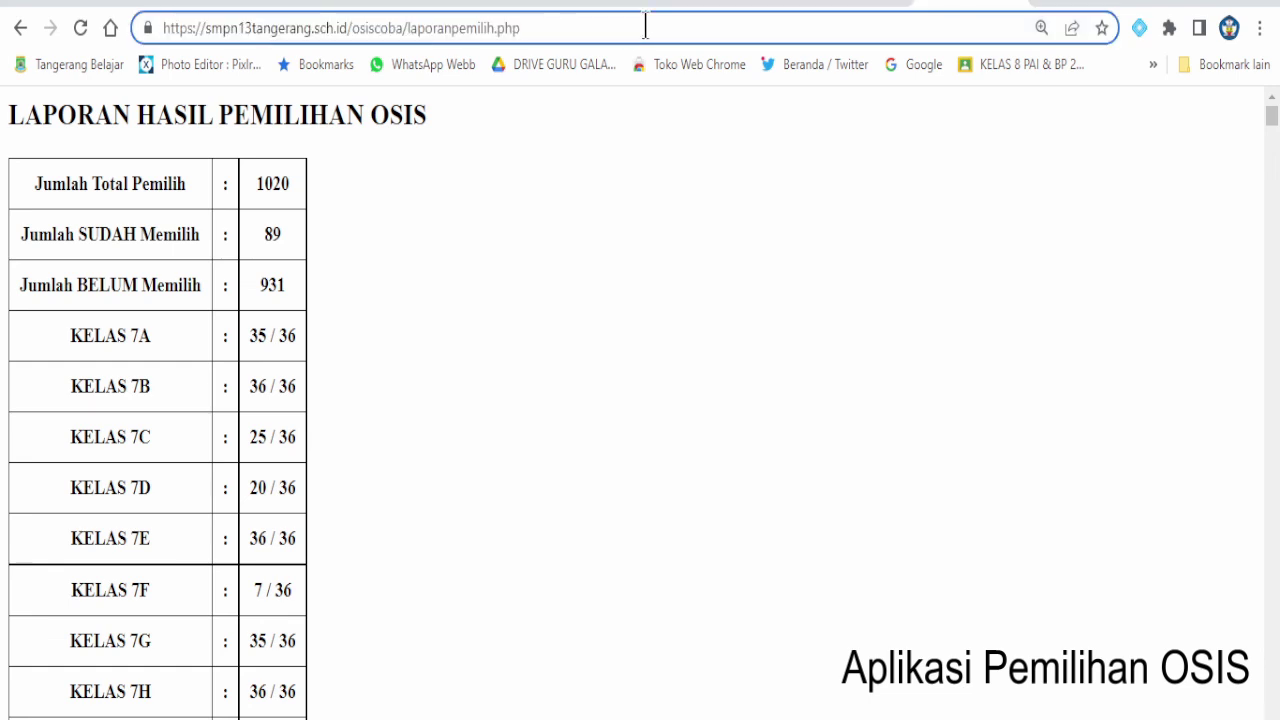
pyautogui.press('BackSpace')
pyautogui.press('BackSpace')
pyautogui.press('BackSpace')
pyautogui.press('BackSpace')
pyautogui.press('BackSpace')
pyautogui.press('BackSpace')
pyautogui.press('BackSpace')
pyautogui.press('BackSpace')
pyautogui.press('BackSpace')
pyautogui.press('BackSpace')
pyautogui.press('BackSpace')
pyautogui.press('BackSpace')
pyautogui.press('BackSpace')
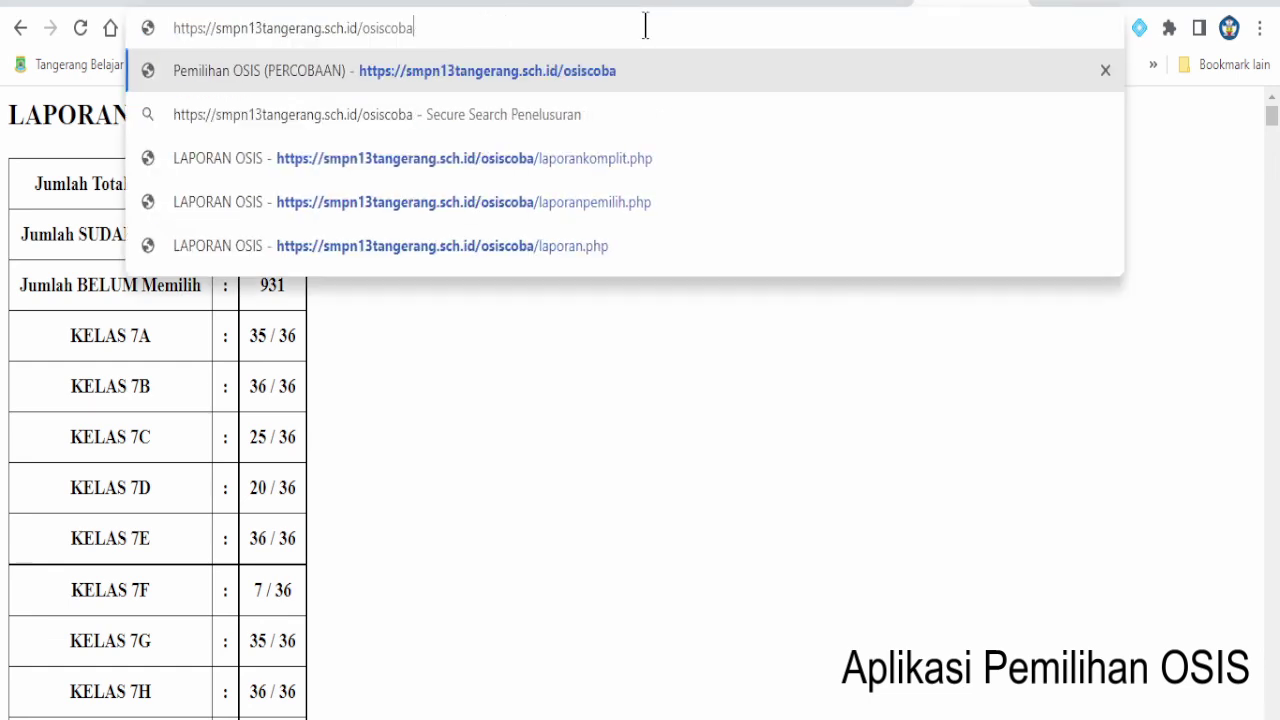
pyautogui.press('Return')
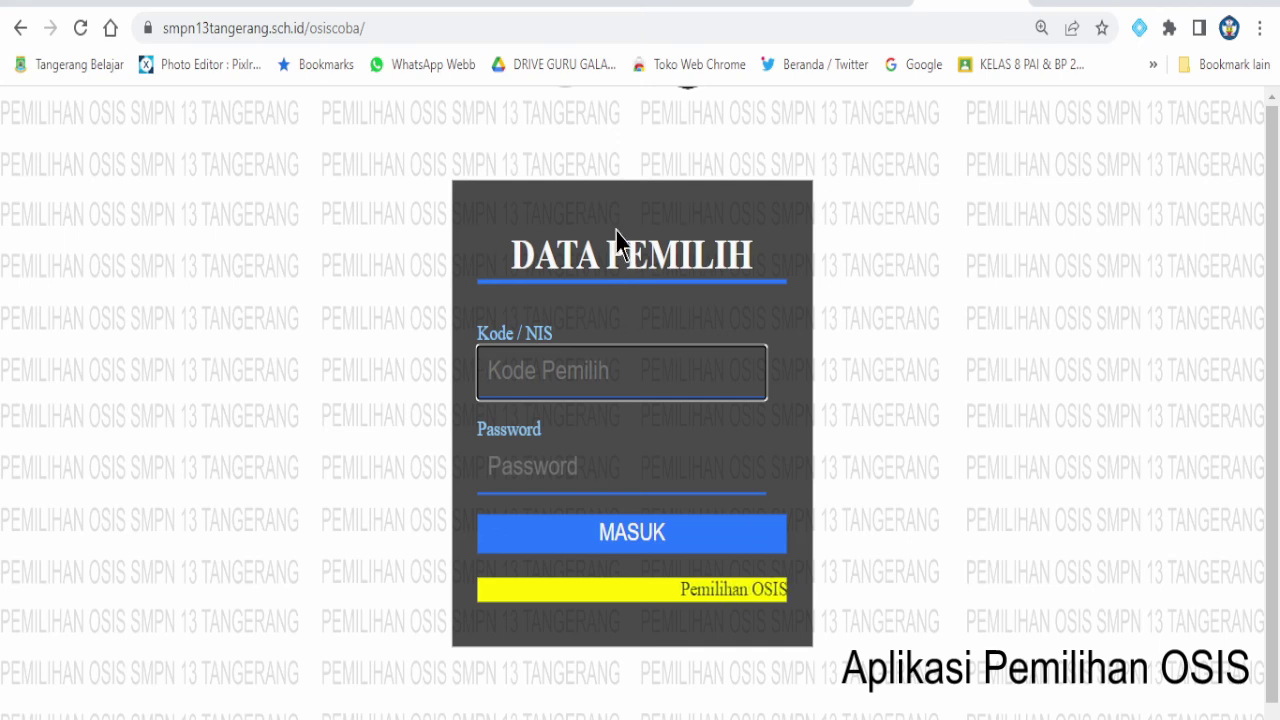